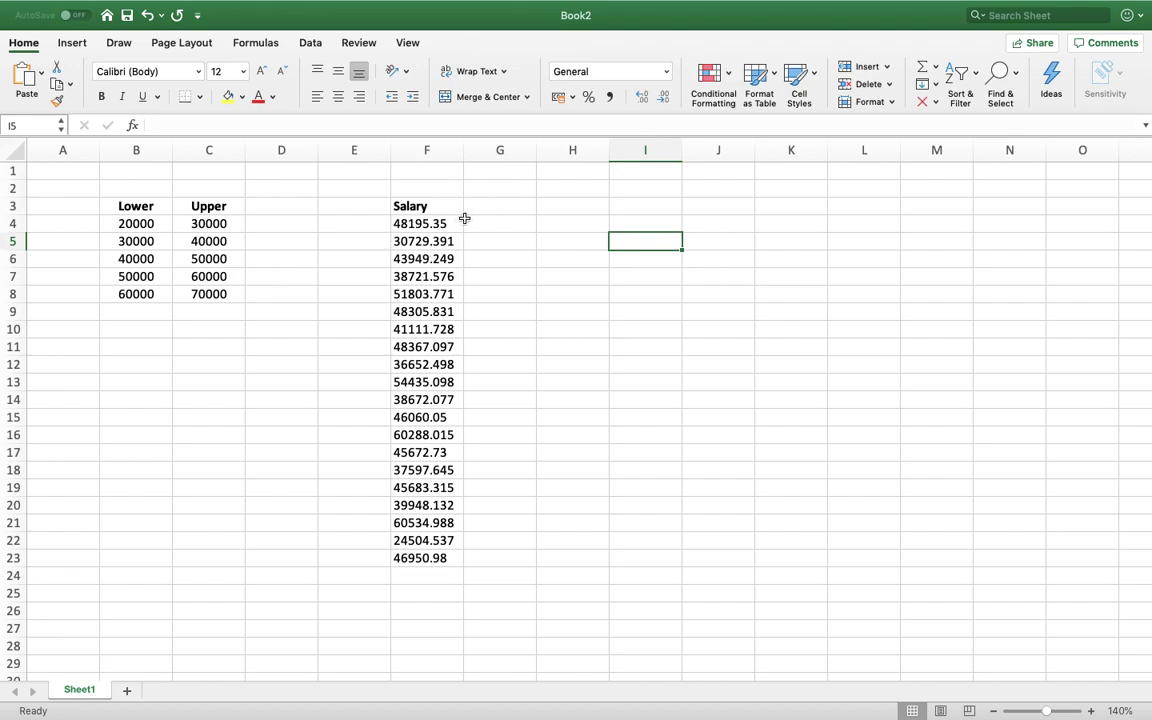
Review the Salary values in F4:F23 and the first row of the Lower and Upper limits
click(432, 151)
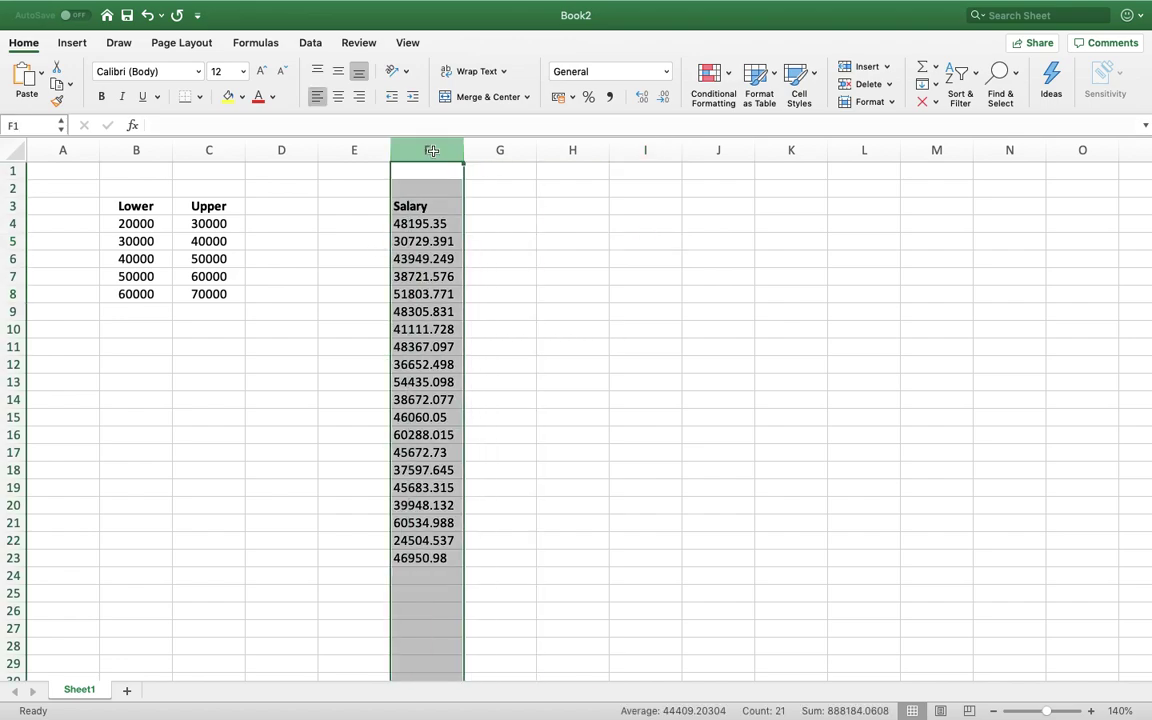
click(405, 205)
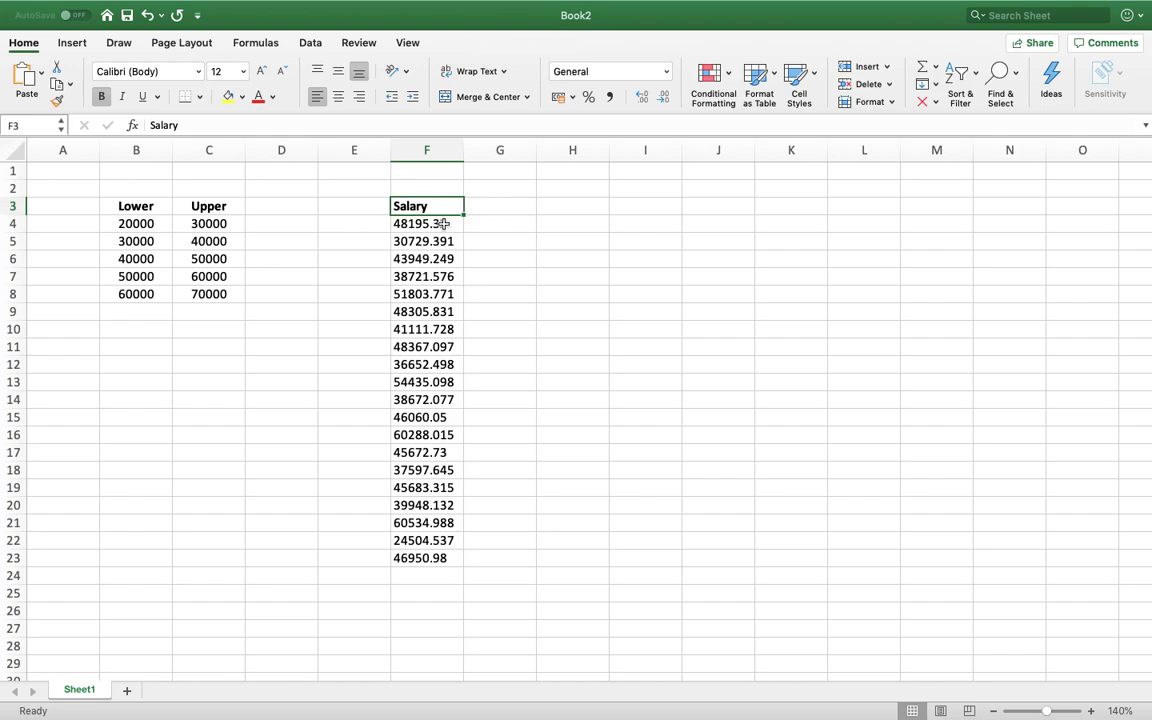
click(440, 224)
drag(437, 226, 426, 558)
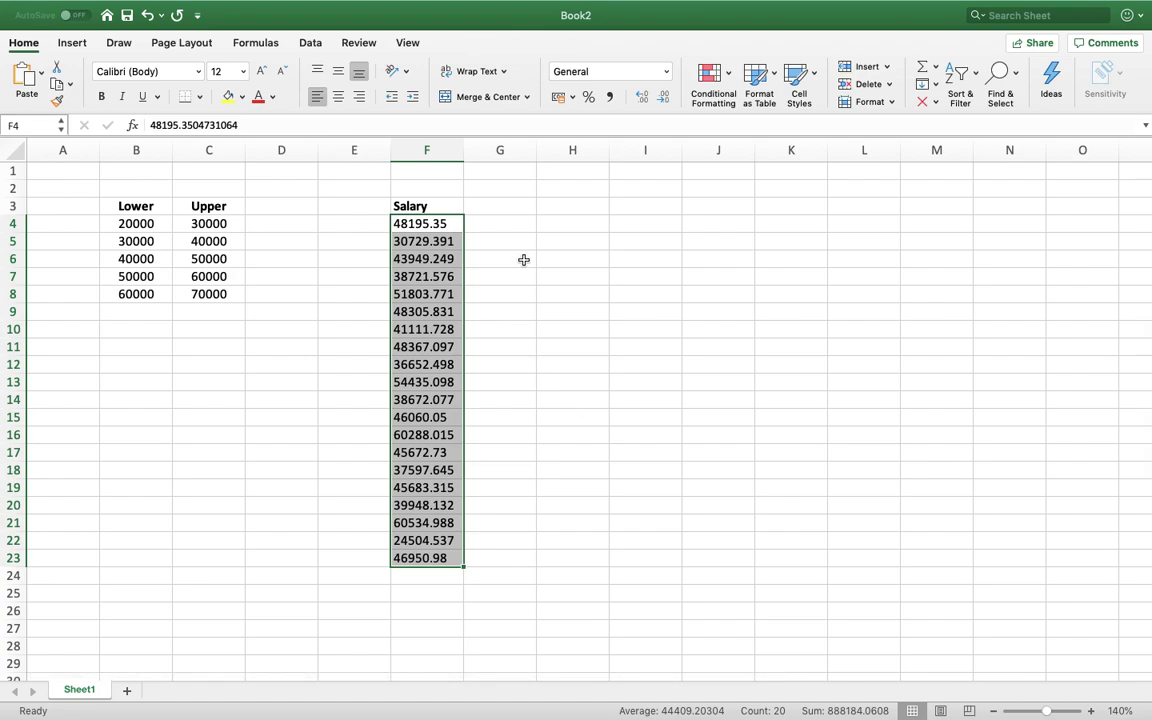
click(514, 224)
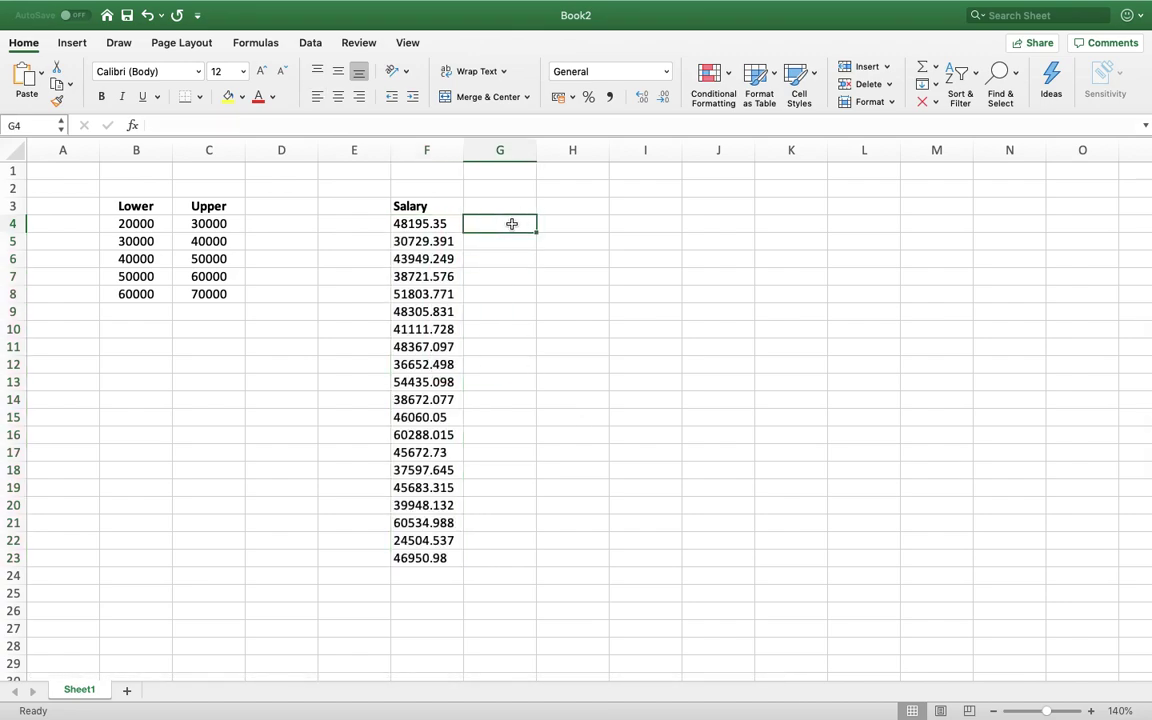
click(426, 226)
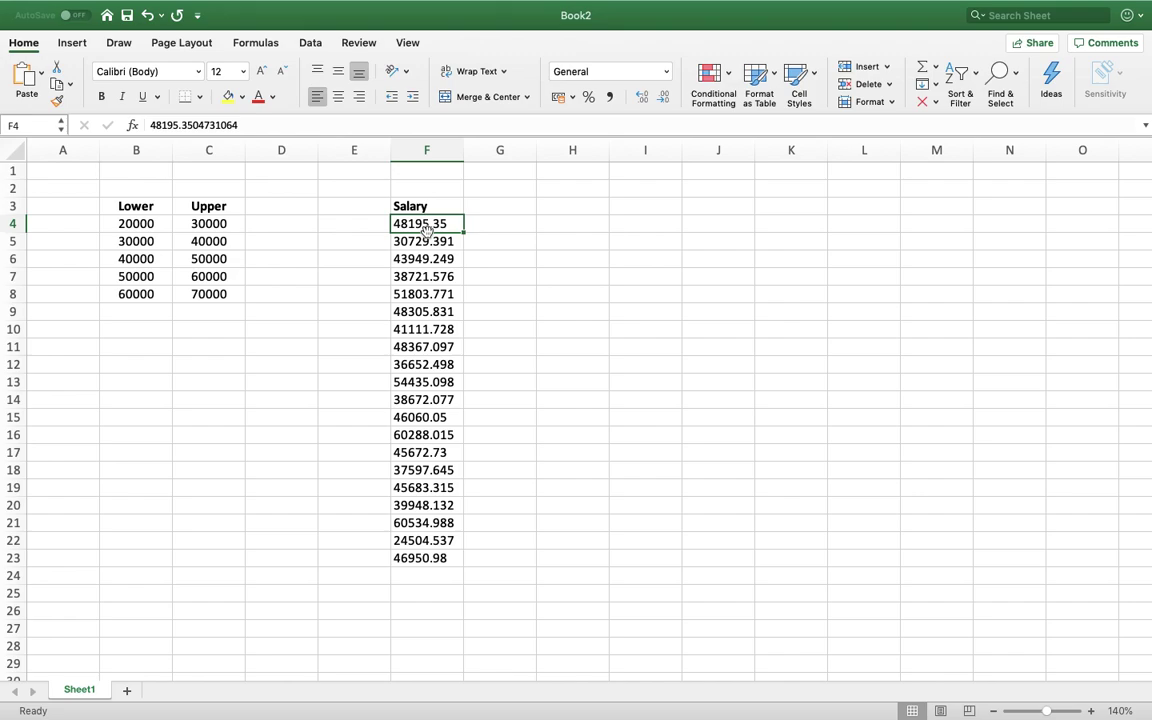
click(134, 224)
key(Right)
click(134, 224)
Label the five salary ranges Cat 1 through Cat 5 in cells A4:A8, beside the Lower limits
key(Left)
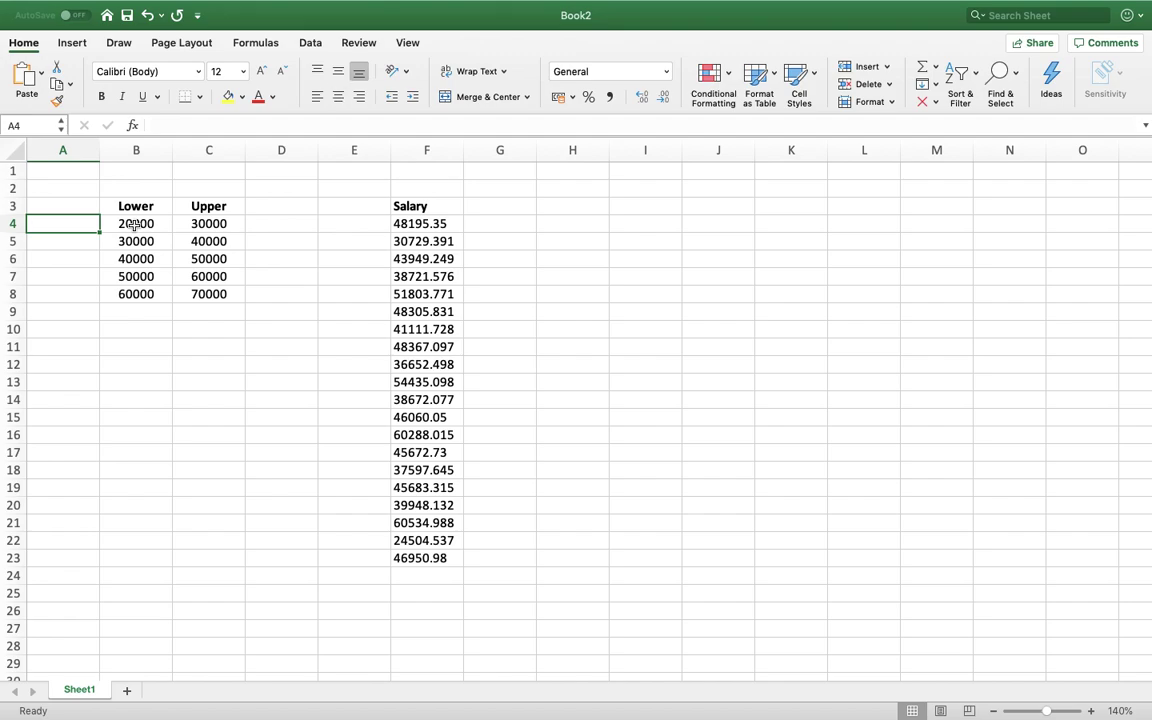
text(Cat 1)
key(Return)
text(Cat 2)
key(Return)
text(Cat 3)
key(Return)
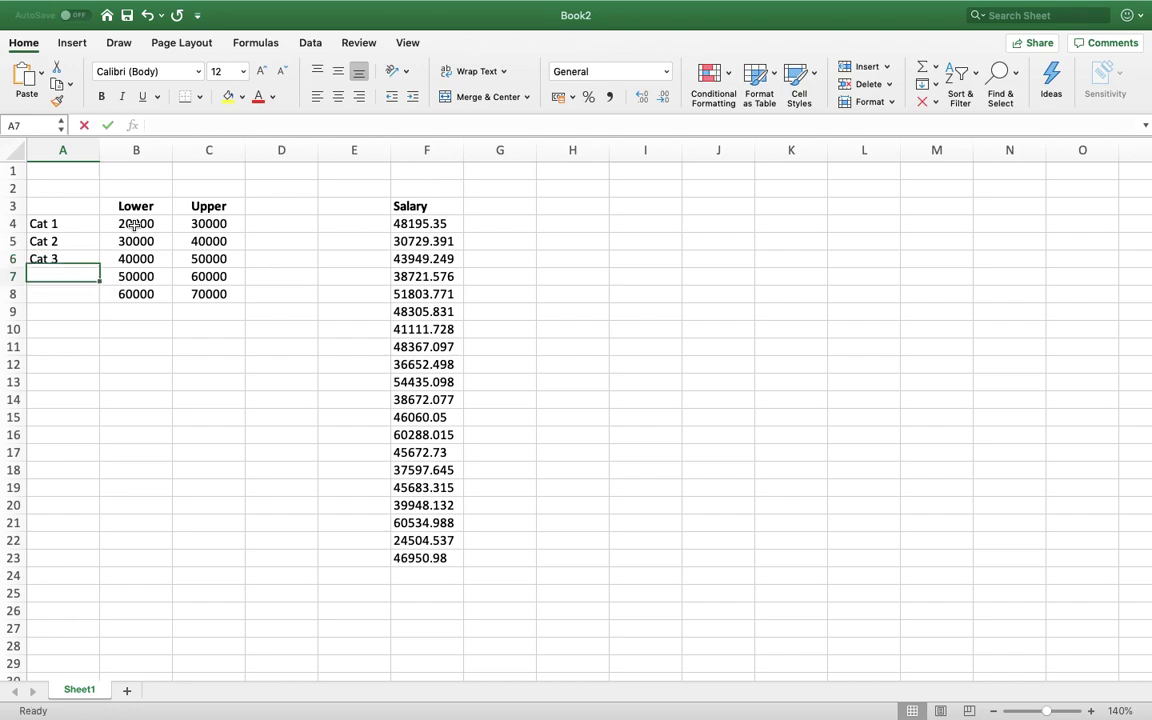
text(Cat 4)
key(Return)
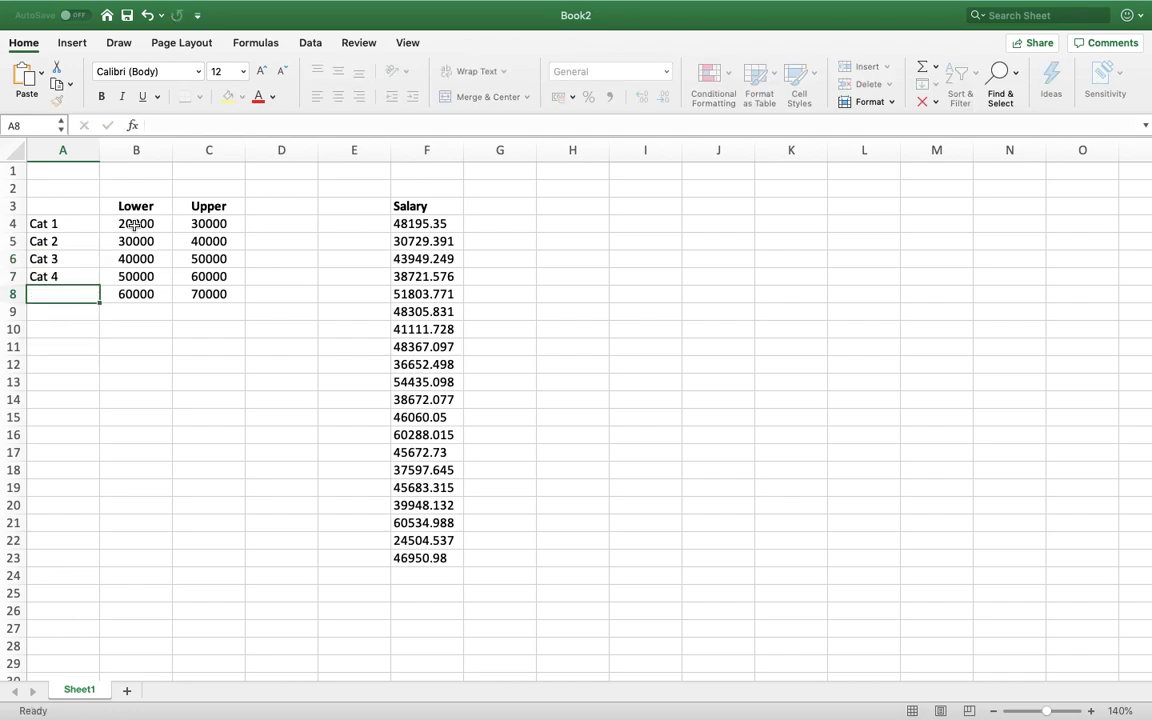
text(Cat 5)
key(Tab)
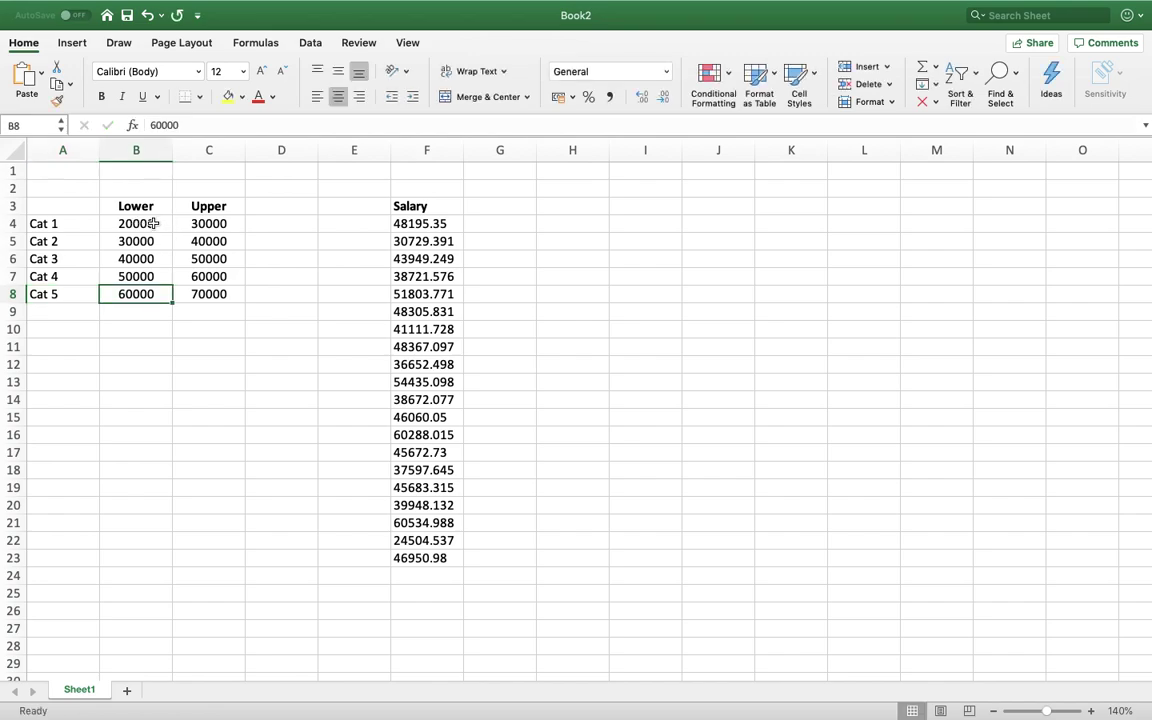
Examine the Lower and Upper limits of Cat 1 and Cat 2 against the first salary in F4
click(156, 223)
click(187, 224)
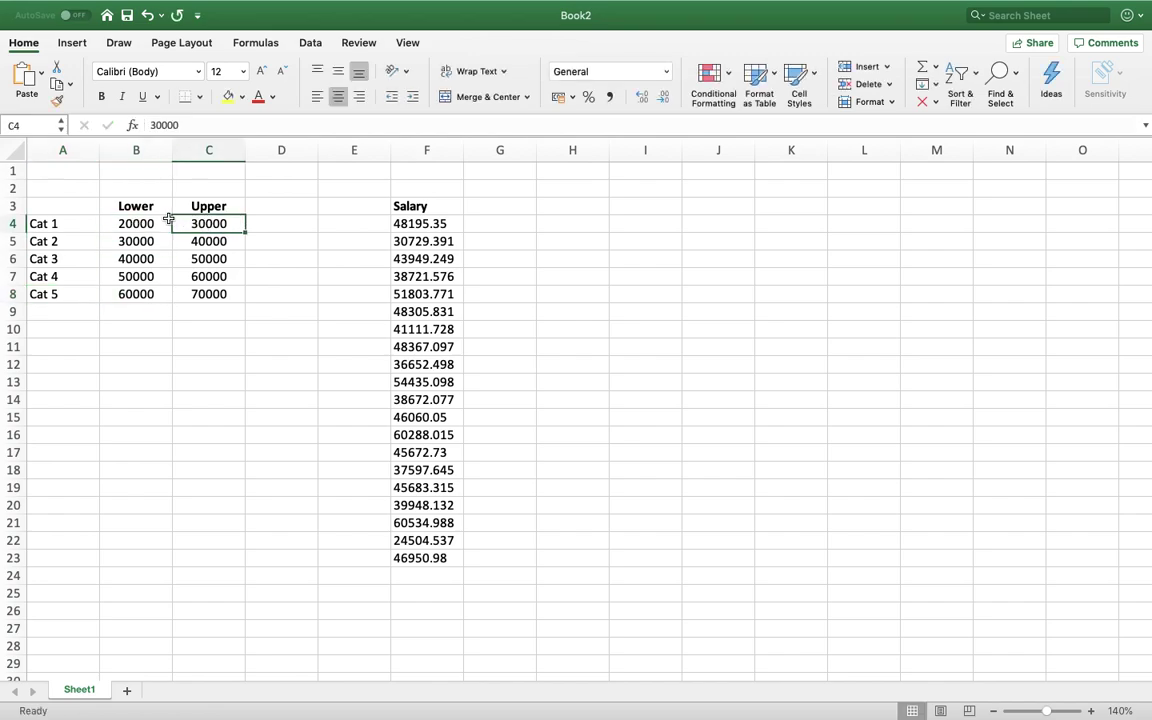
click(56, 225)
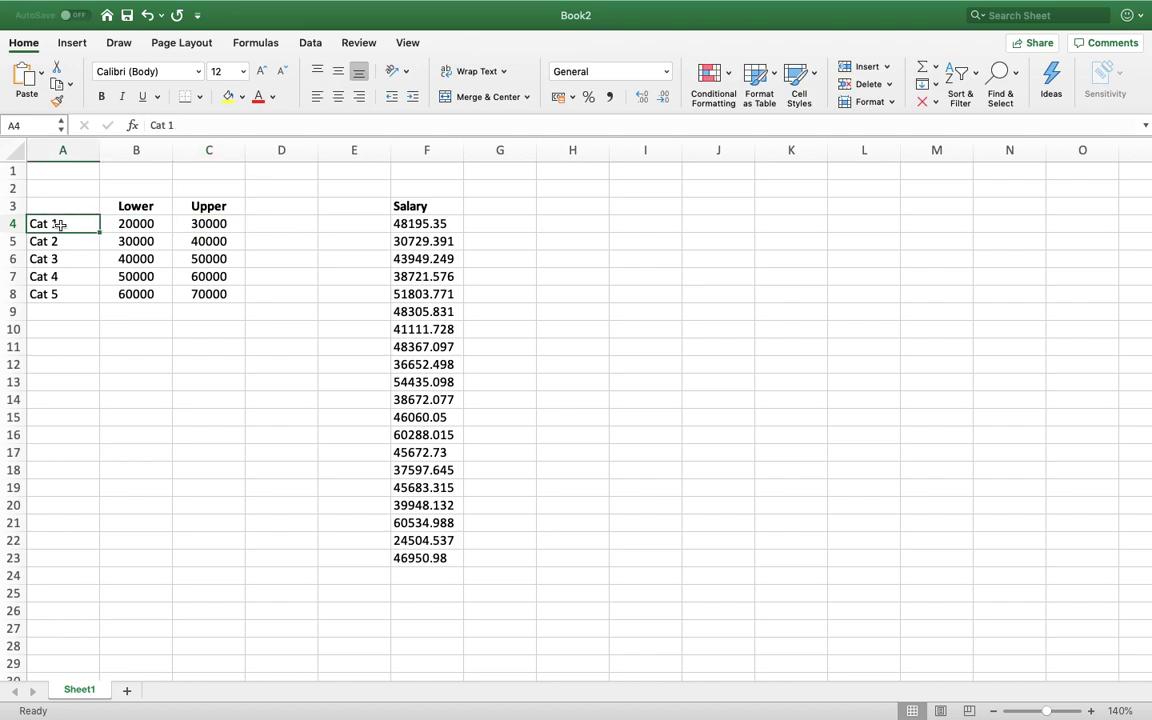
click(156, 224)
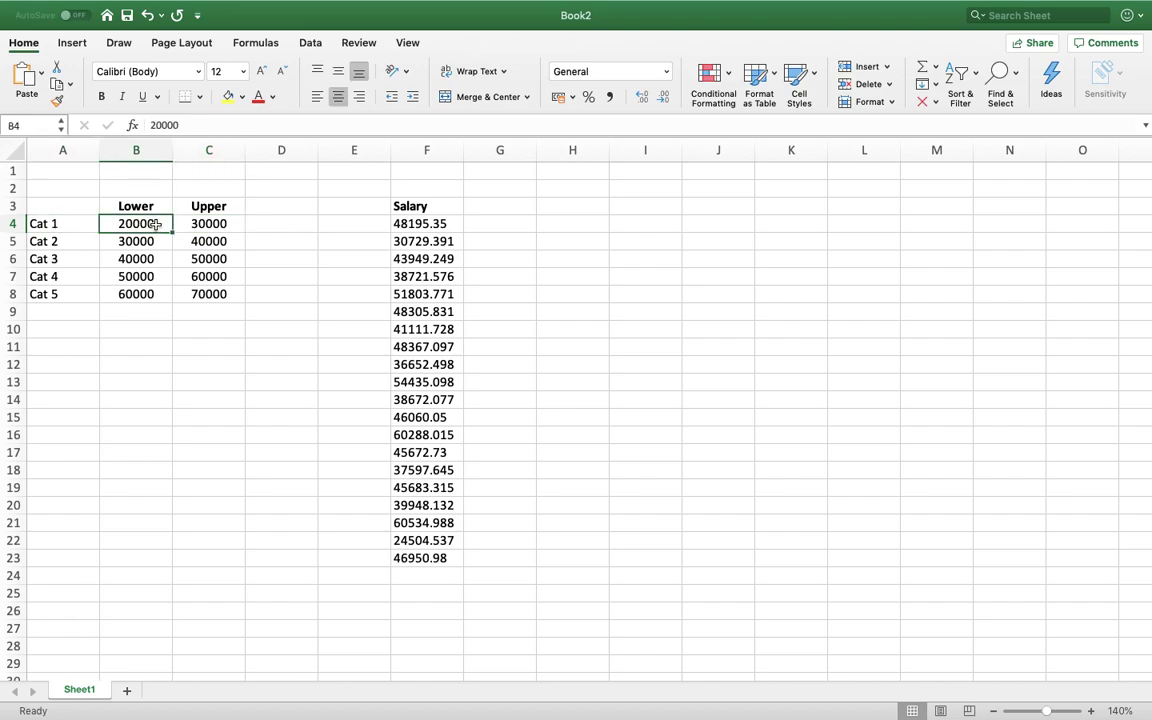
click(212, 224)
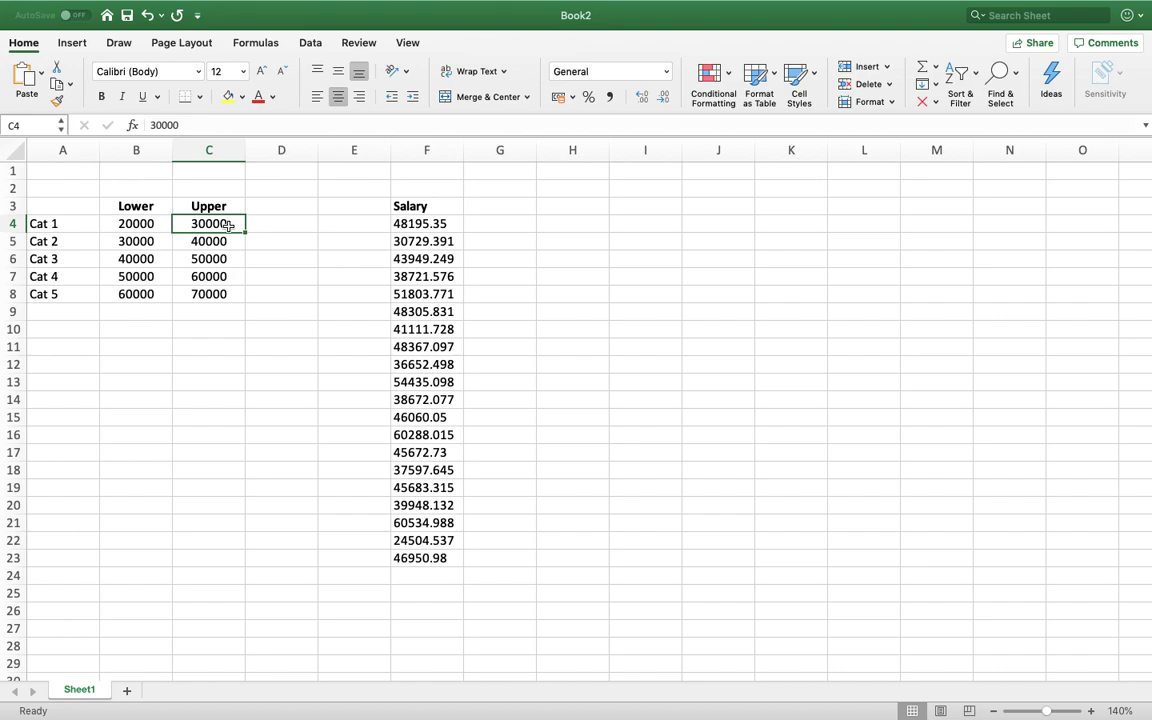
click(69, 242)
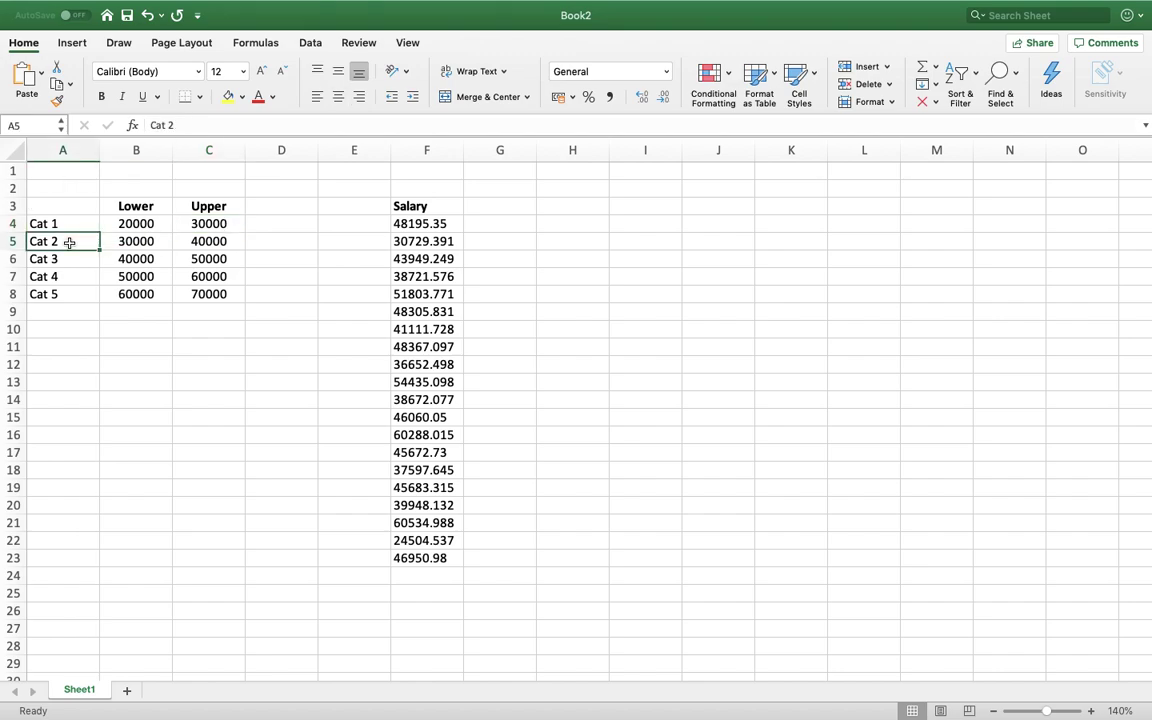
click(148, 242)
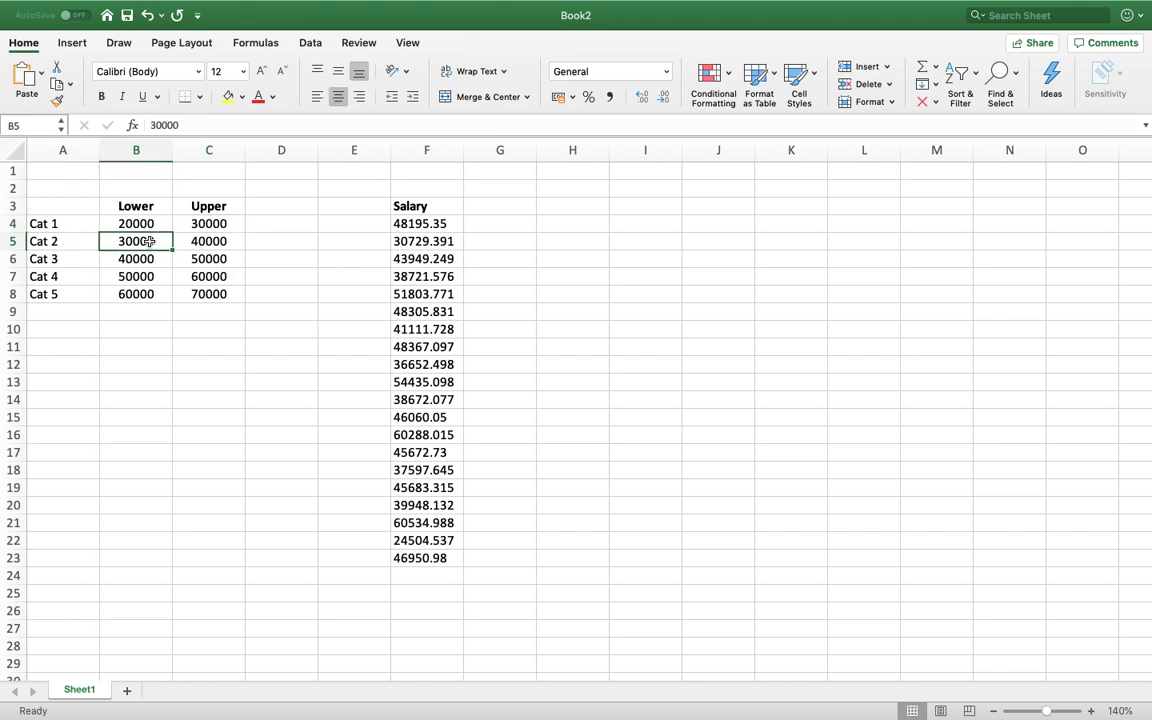
click(219, 242)
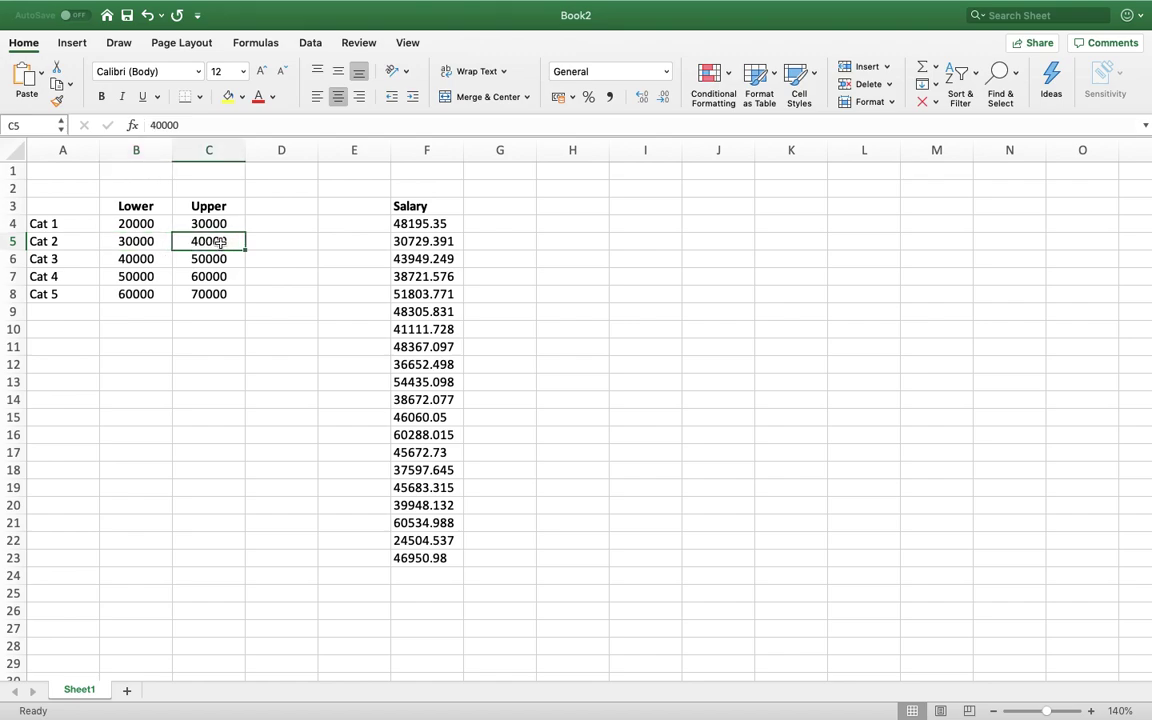
mouse_move(122, 222)
mouse_down()
mouse_move(198, 224)
mouse_move(125, 224)
mouse_up()
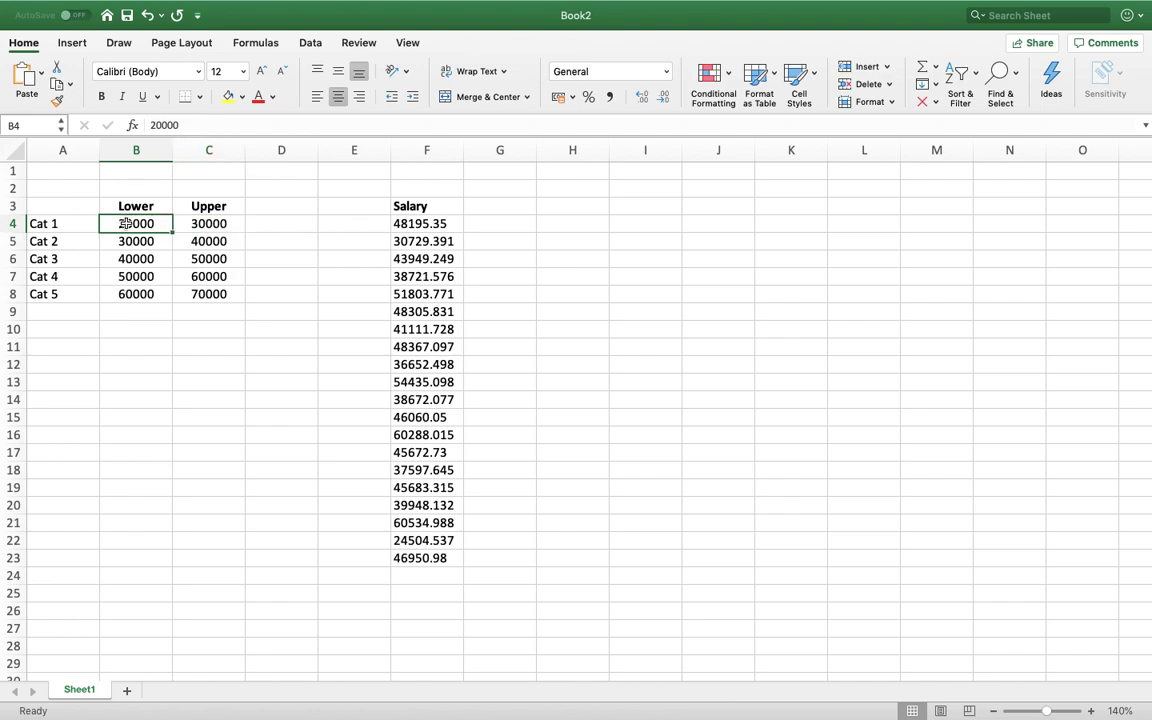
click(220, 224)
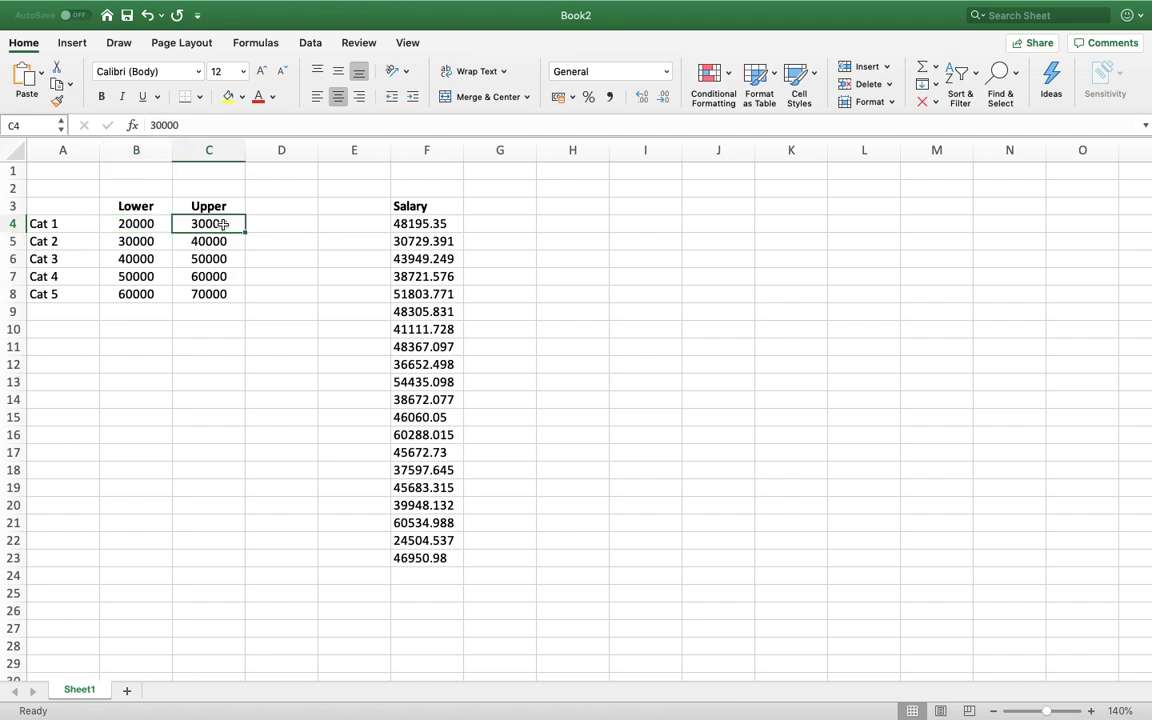
click(437, 224)
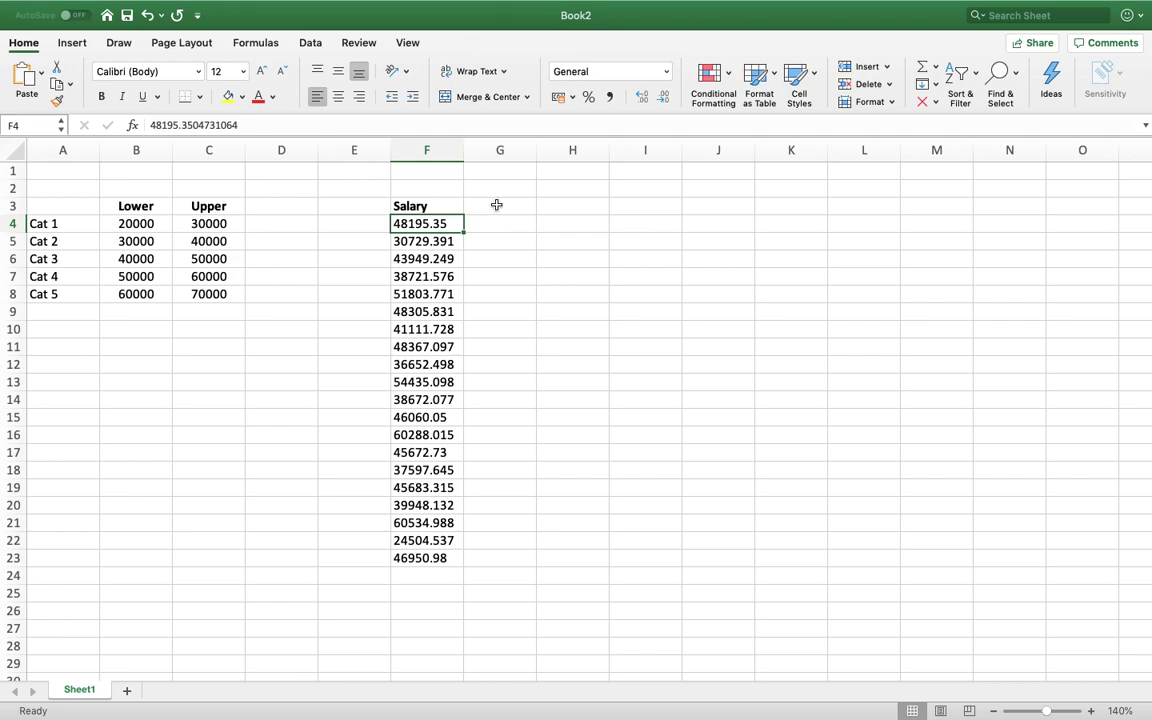
Enter the column headers Cat 1 through Cat 5 in cells G3:K3, beside the Salary header
click(496, 205)
text(C)
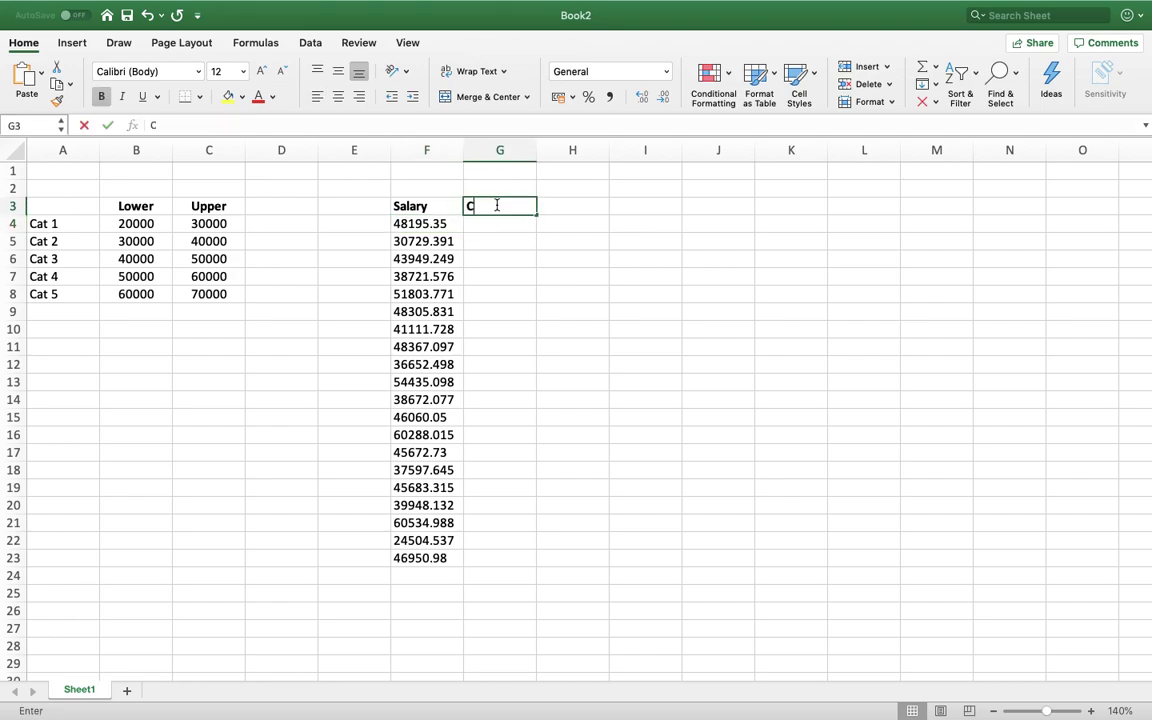
text(at 1)
key(Tab)
text(Cat 2)
key(Tab)
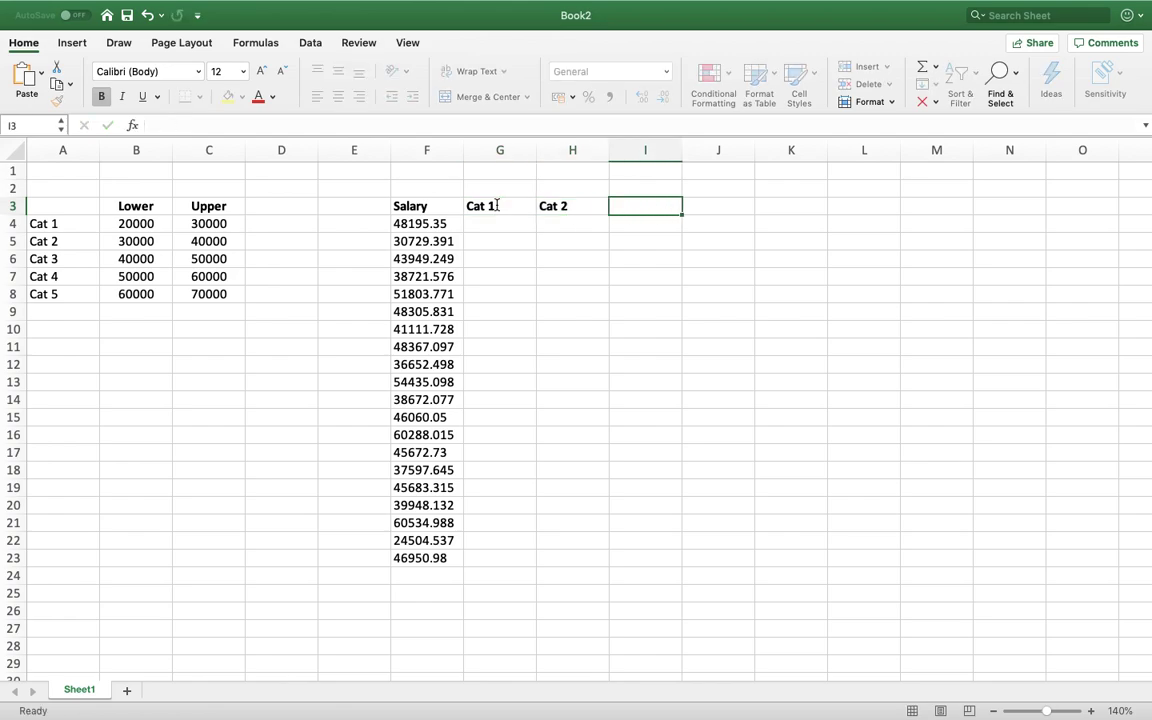
text(Cat 3)
key(Tab)
text(C)
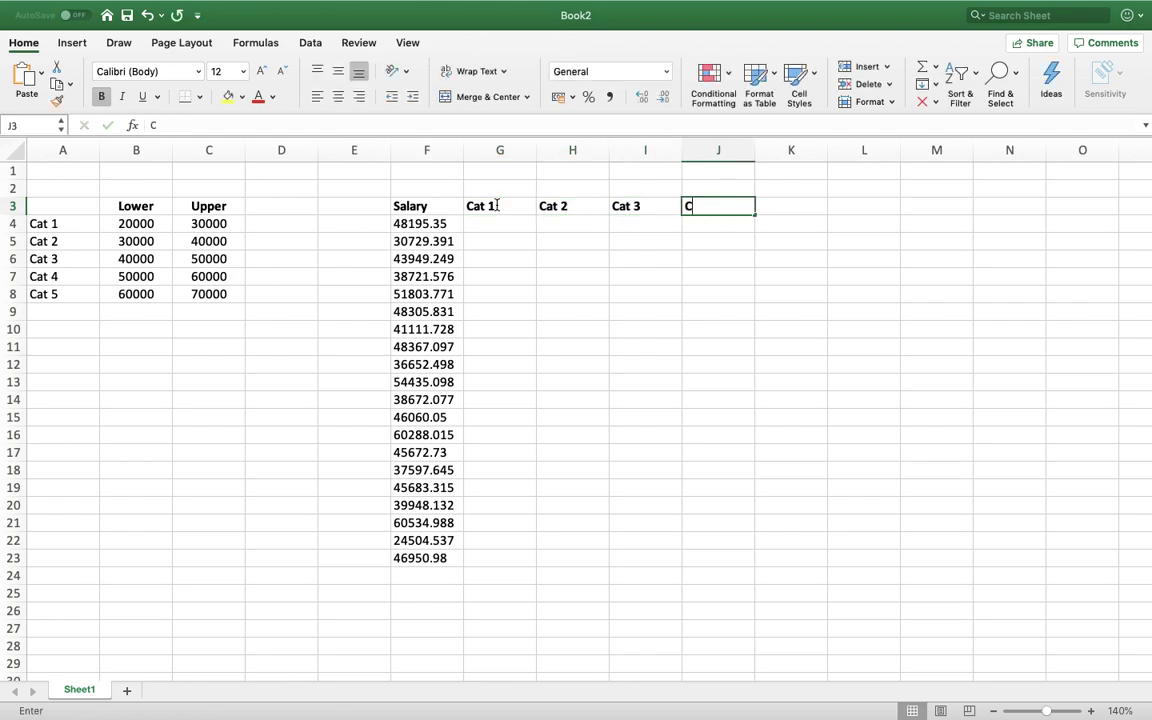
text(at 4)
key(Tab)
text(Cat)
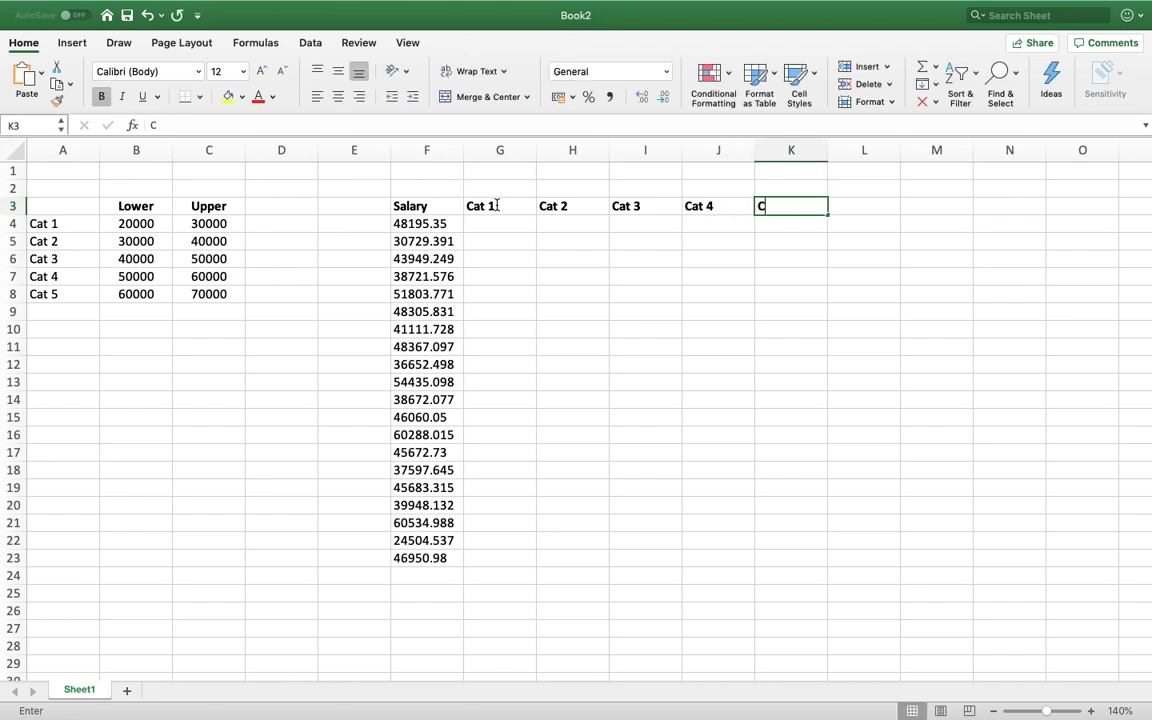
text( 5)
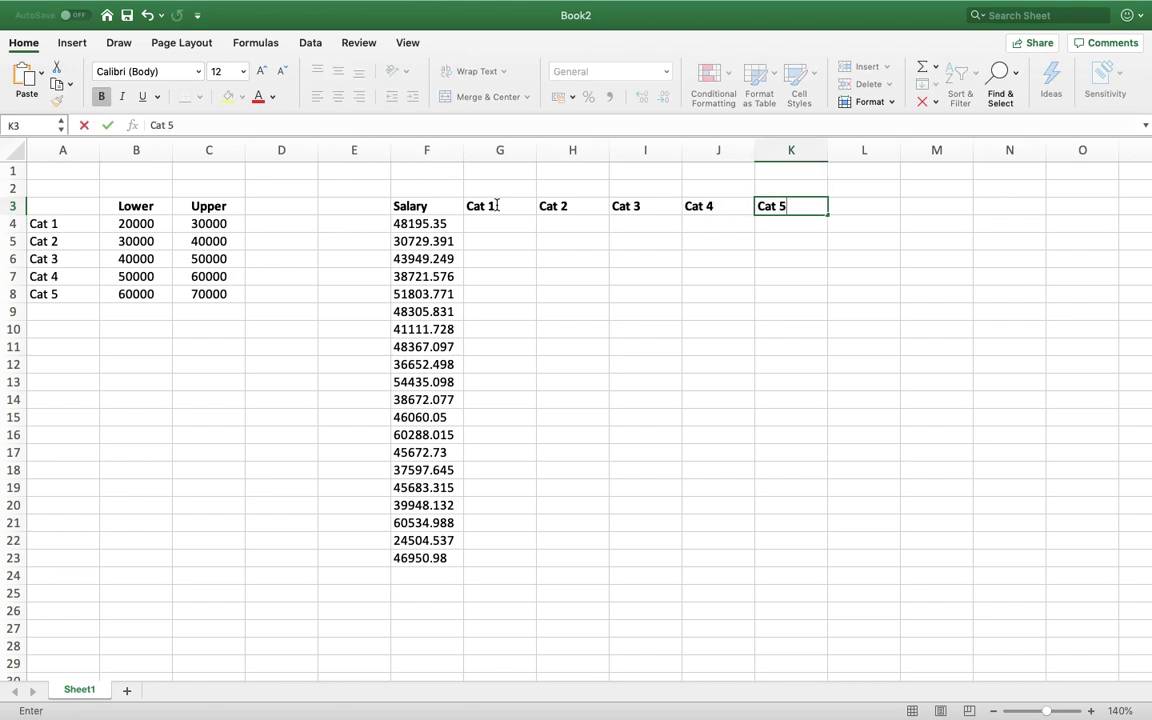
key(Return)
Compare the first salary in F4 with the Cat 1 Lower and Upper limits in B4 and C4
click(484, 224)
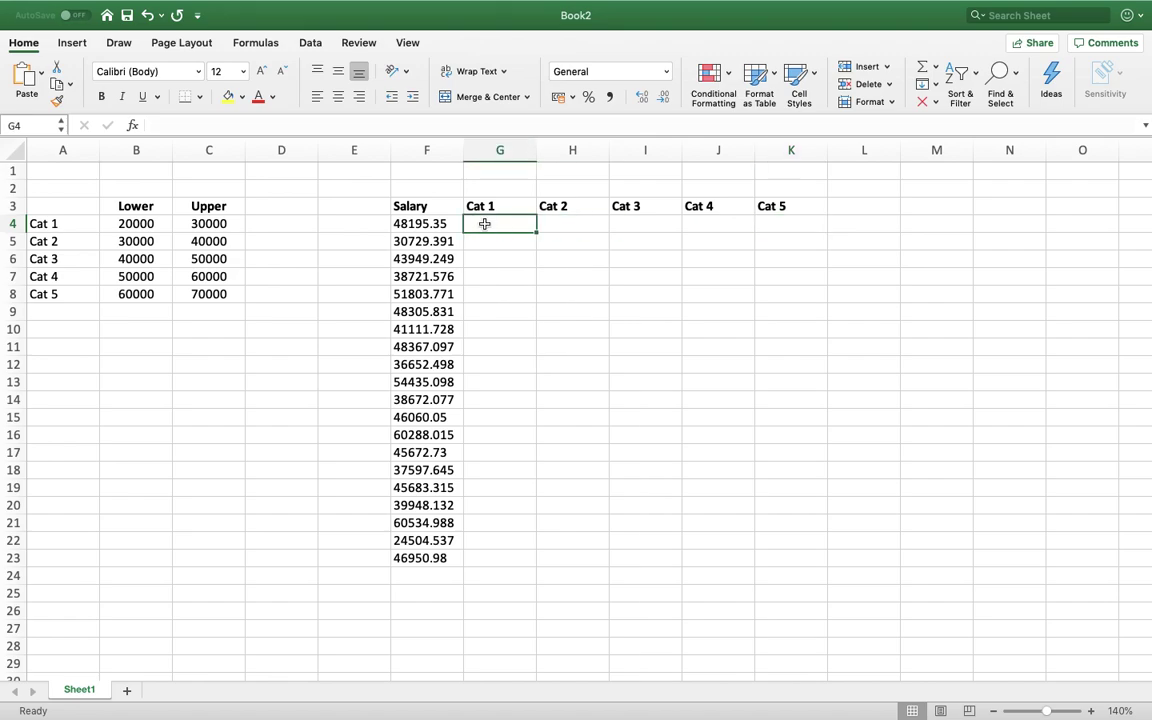
click(424, 225)
key(Down)
click(424, 225)
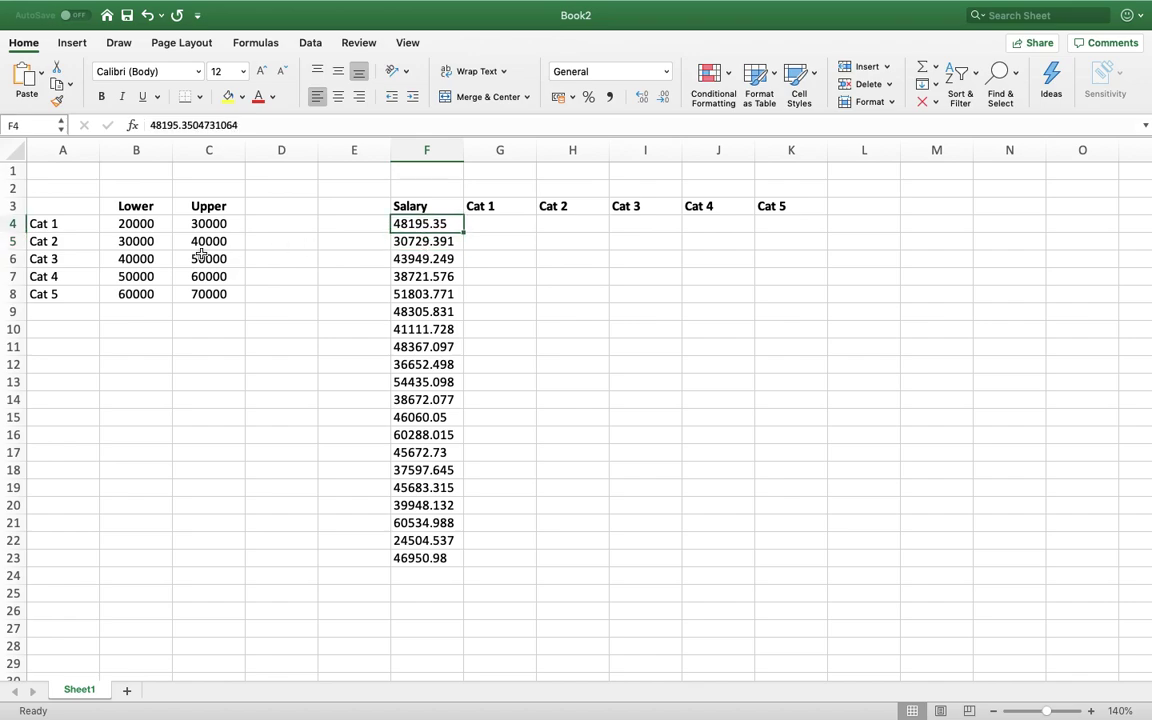
drag(150, 224, 205, 226)
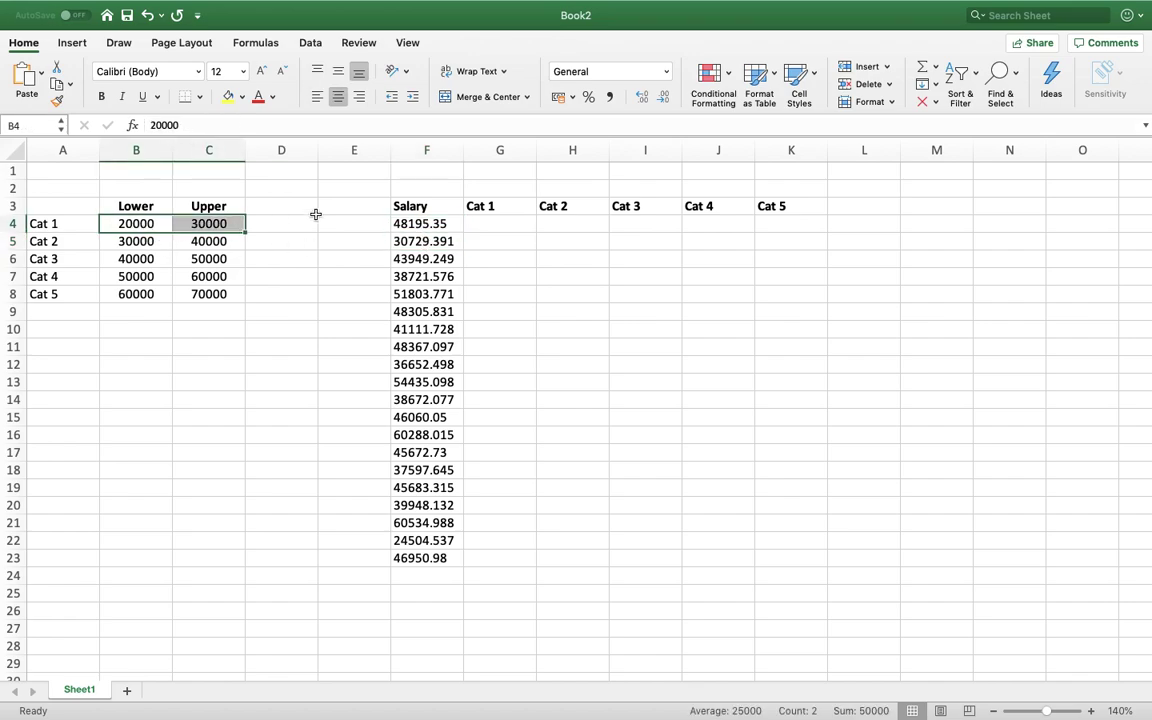
click(428, 225)
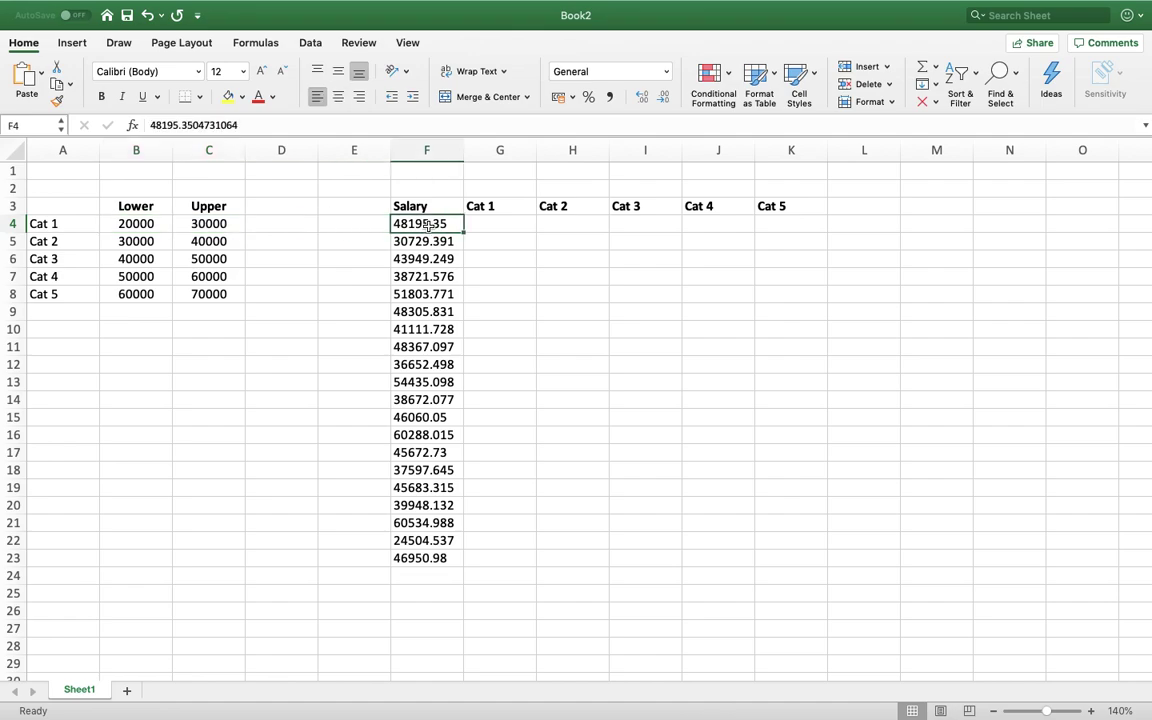
click(140, 227)
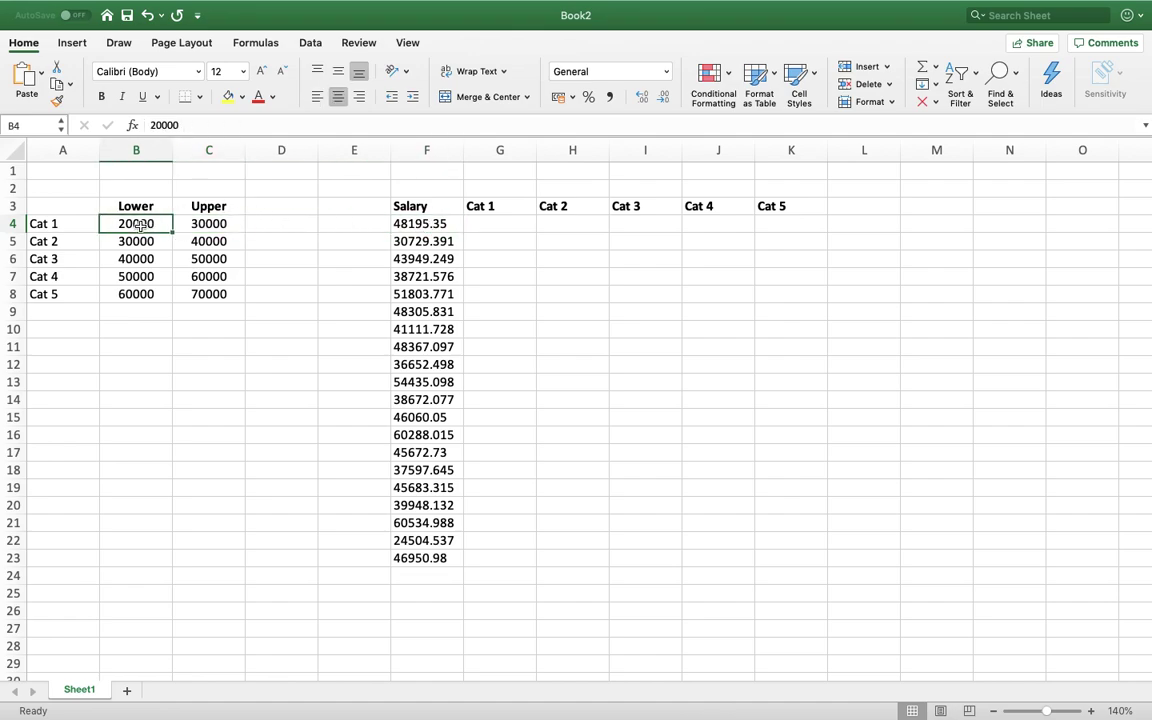
click(220, 225)
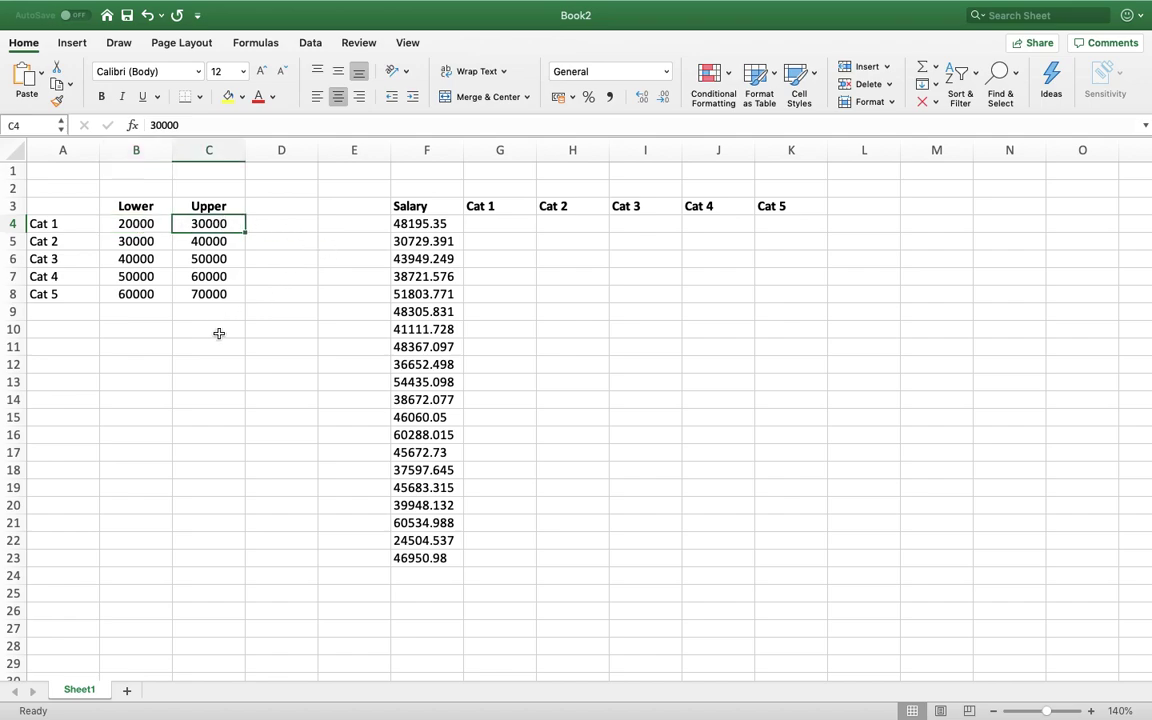
click(395, 226)
Note the functions needed for the category test by entering "if" in B14 and "and" in C14
click(143, 400)
text(if)
key(Return)
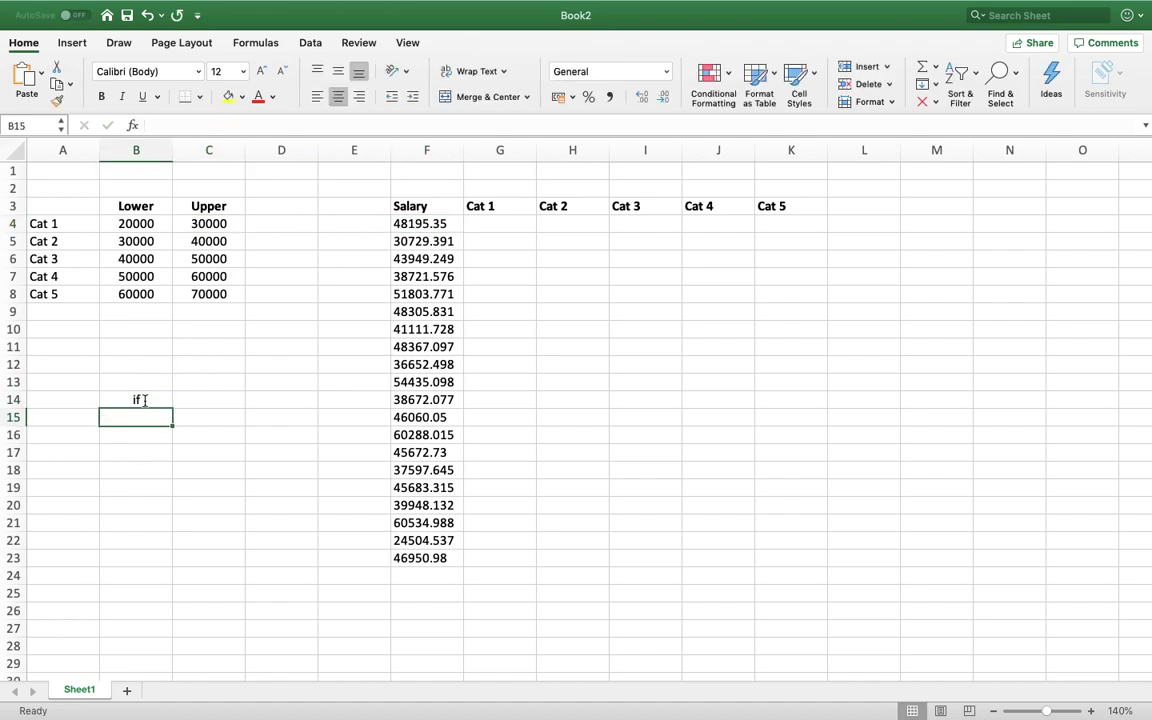
click(417, 225)
click(207, 401)
click(133, 225)
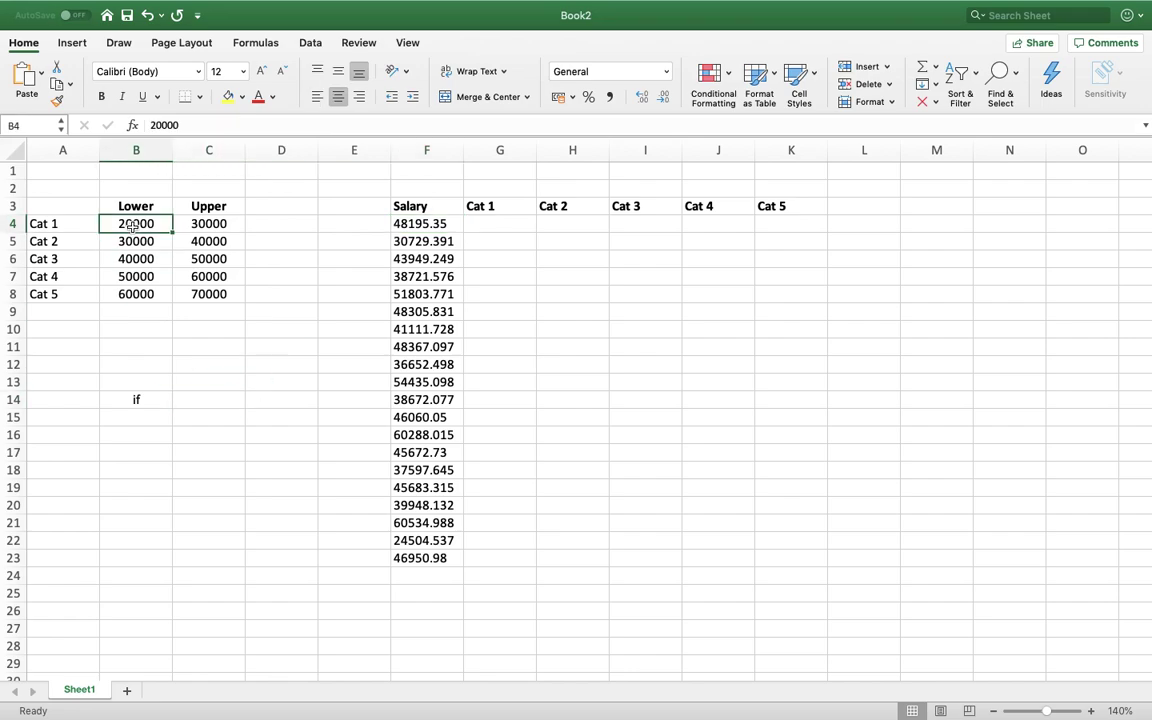
click(213, 225)
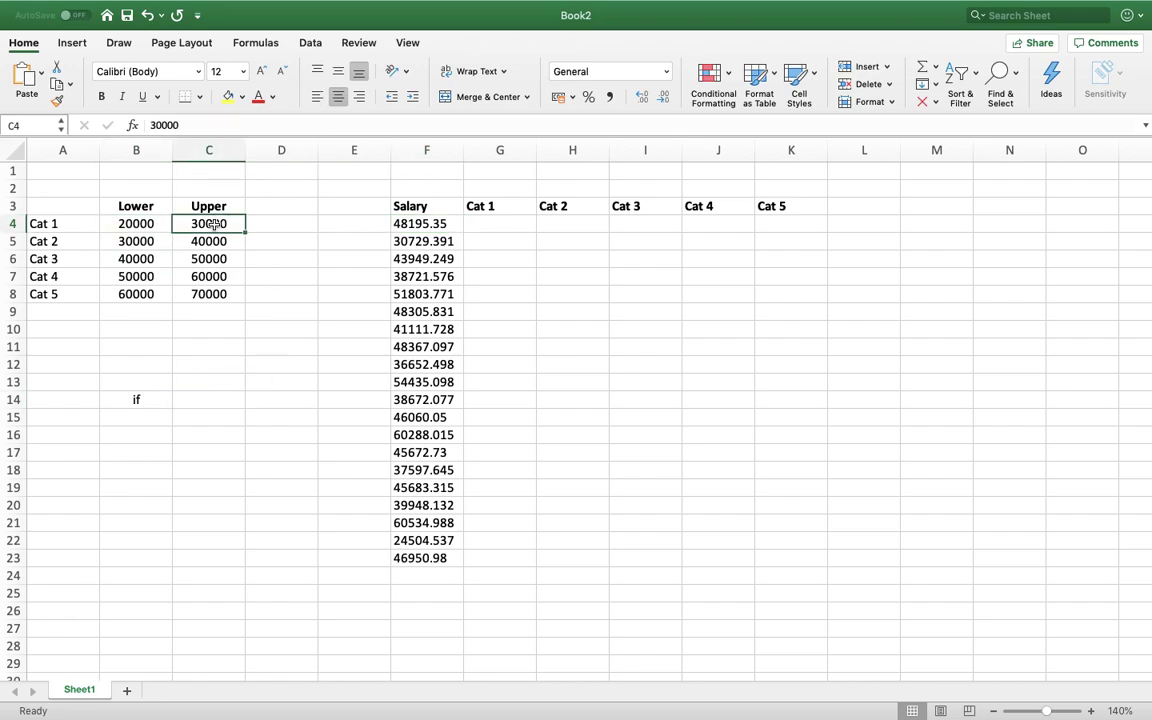
click(203, 400)
text(and)
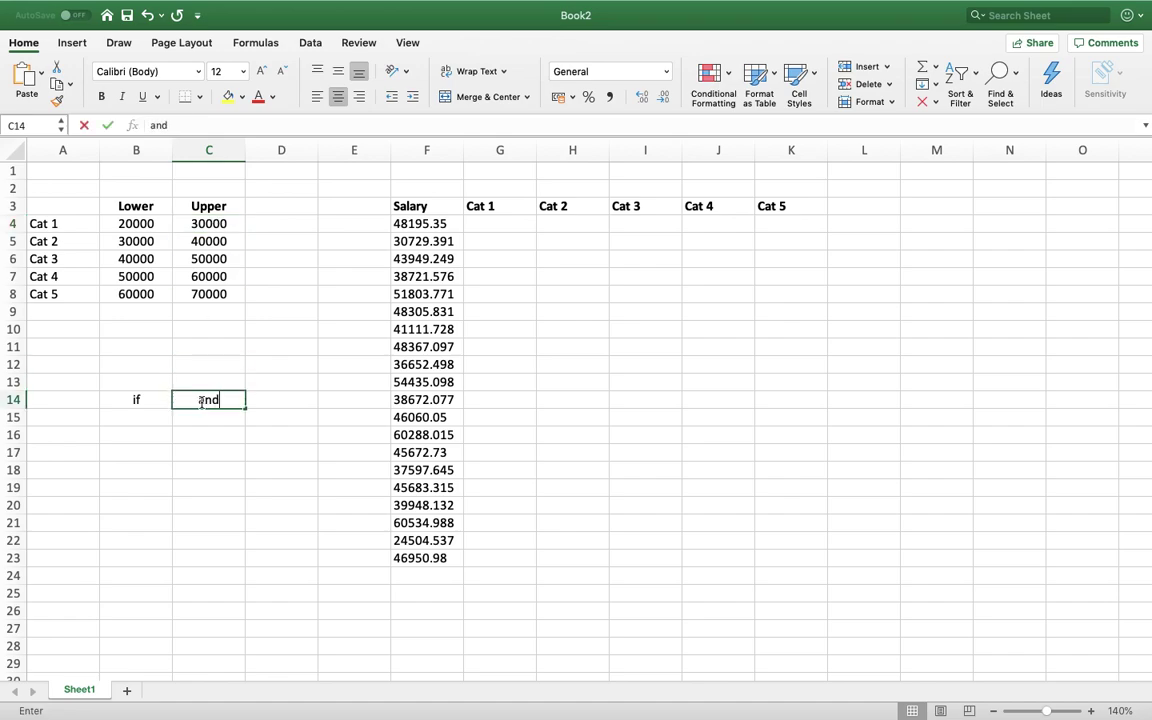
key(Return)
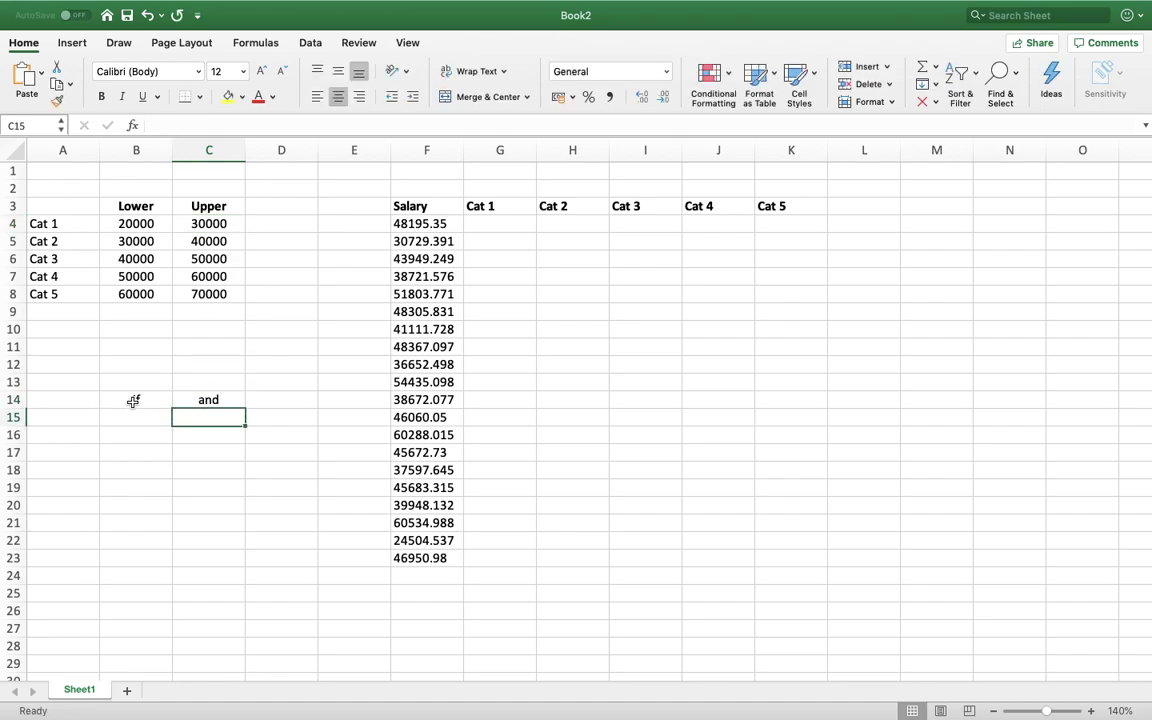
click(145, 405)
click(228, 400)
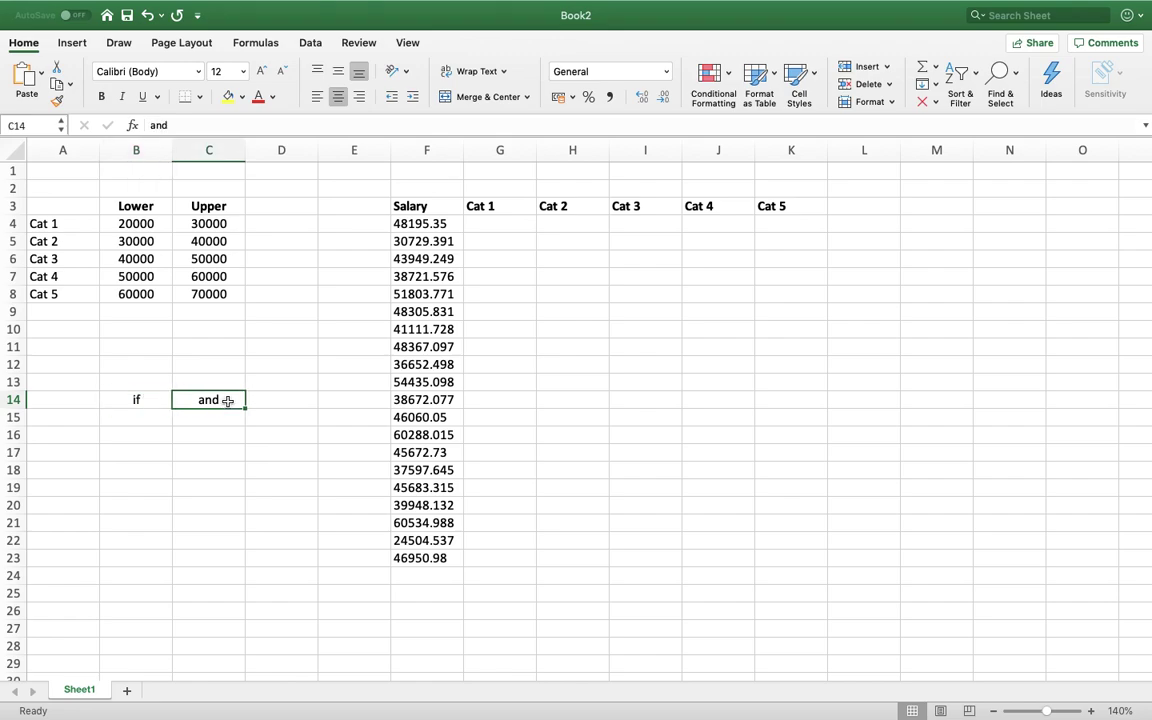
click(489, 225)
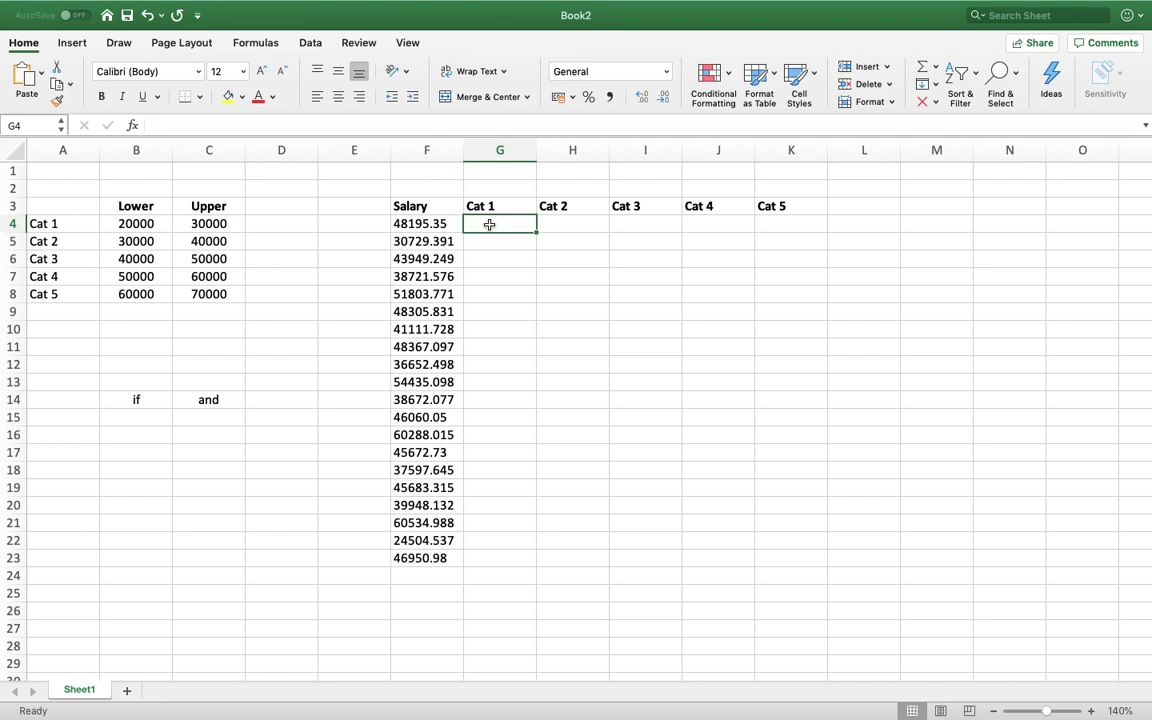
click(436, 225)
Start an IF formula in G4 with a nested AND whose first condition is F4 >= B4
click(482, 226)
scroll(506, 217, up, 5)
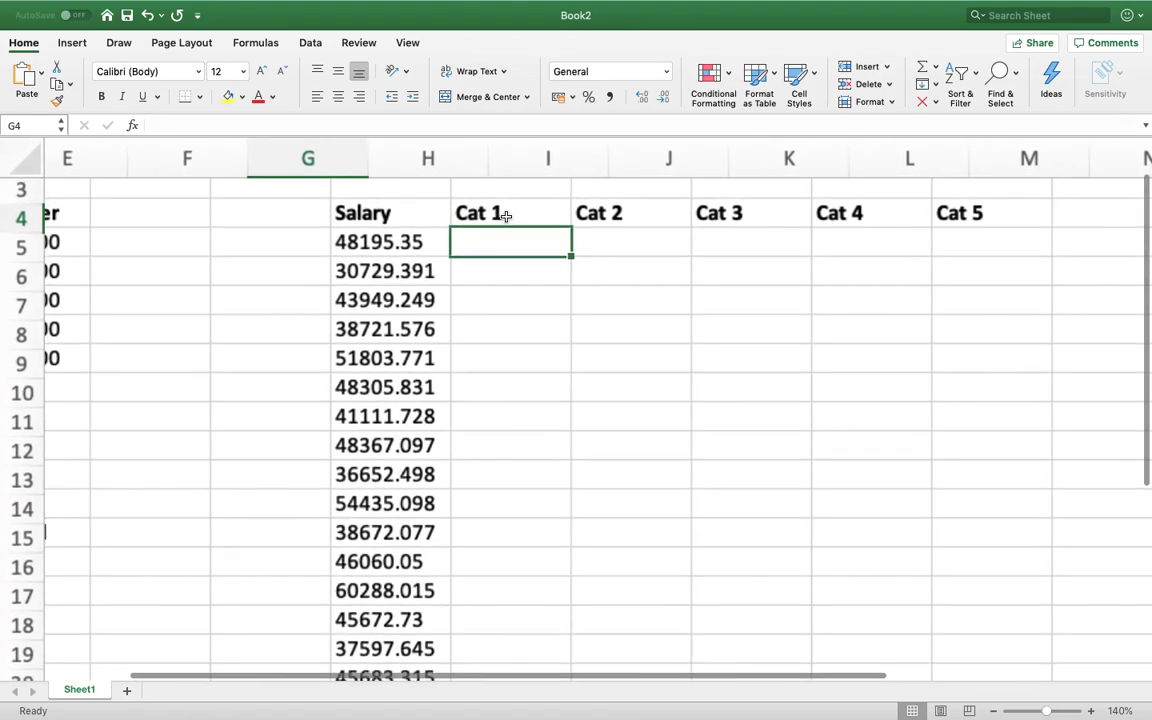
scroll(506, 217, left, 5)
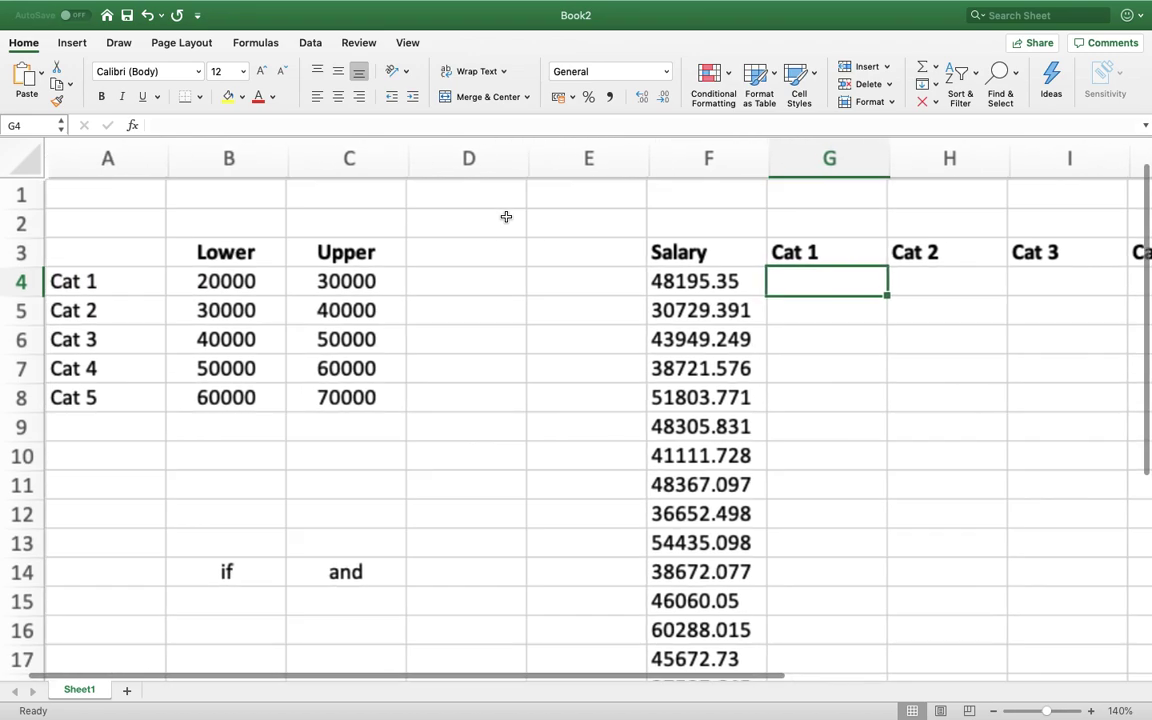
text(=)
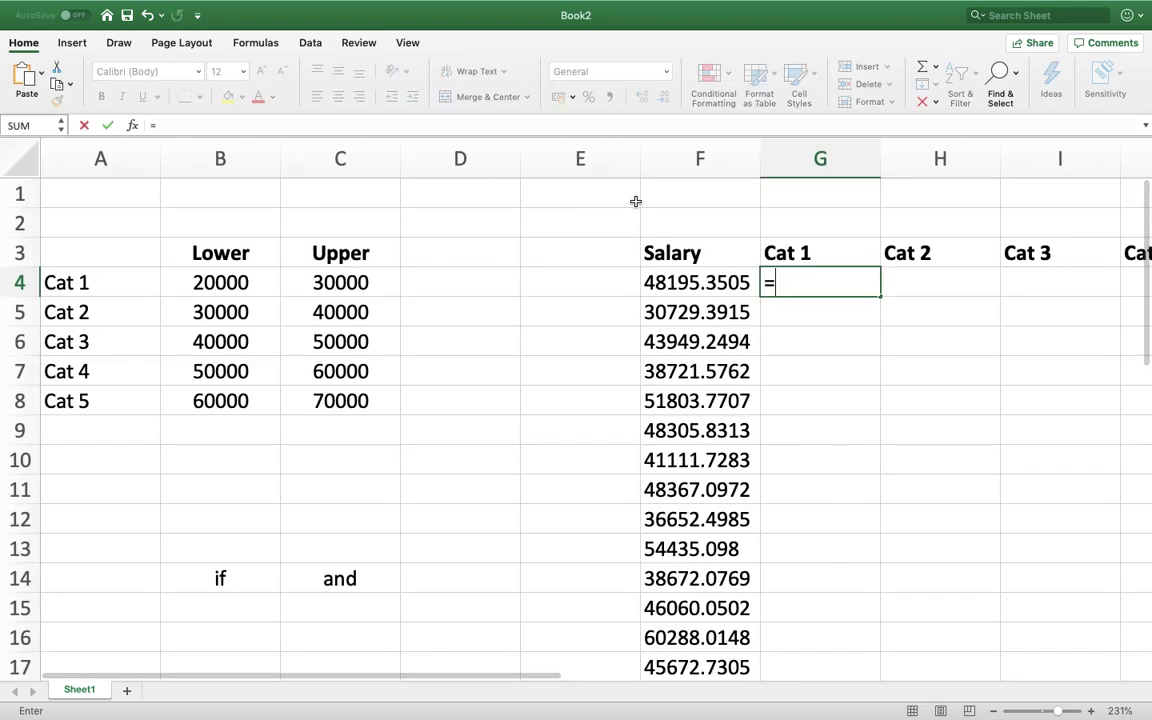
text(if()
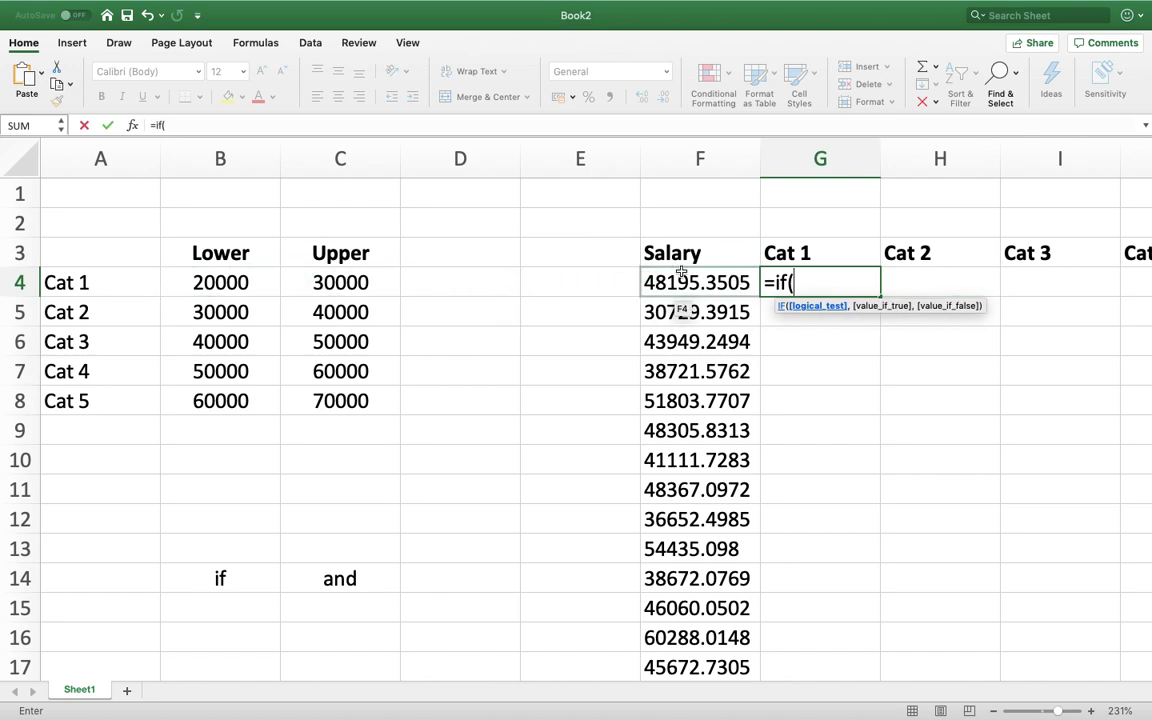
text(and()
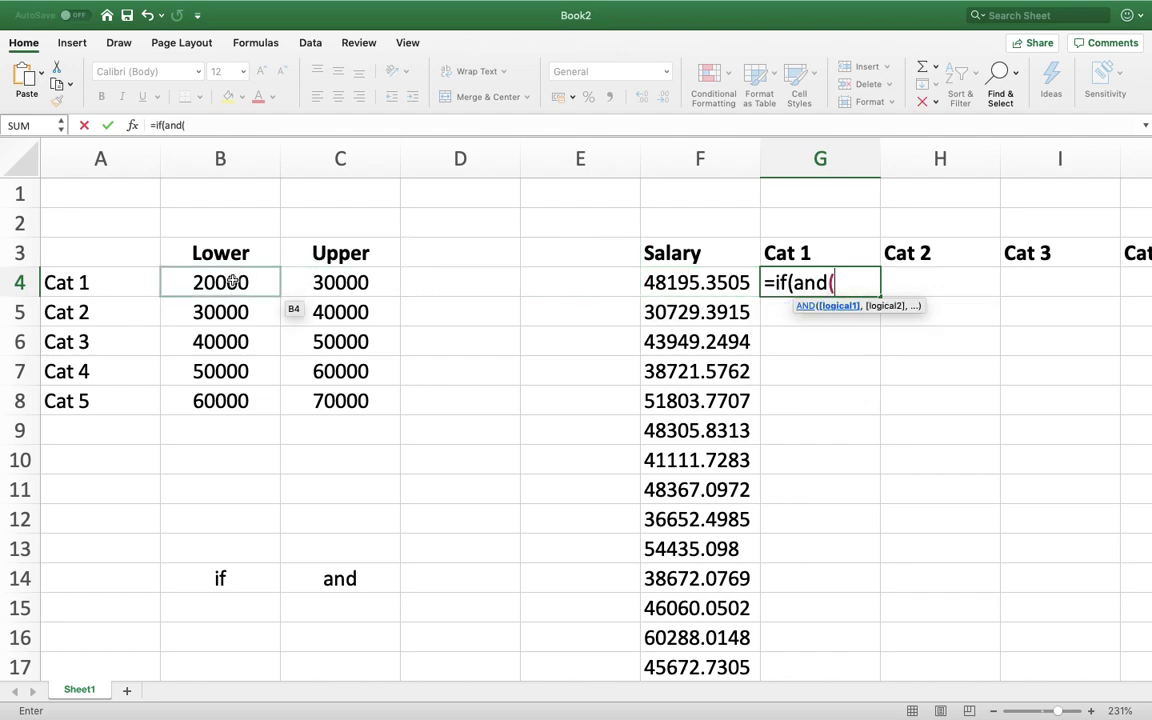
click(711, 283)
text(>)
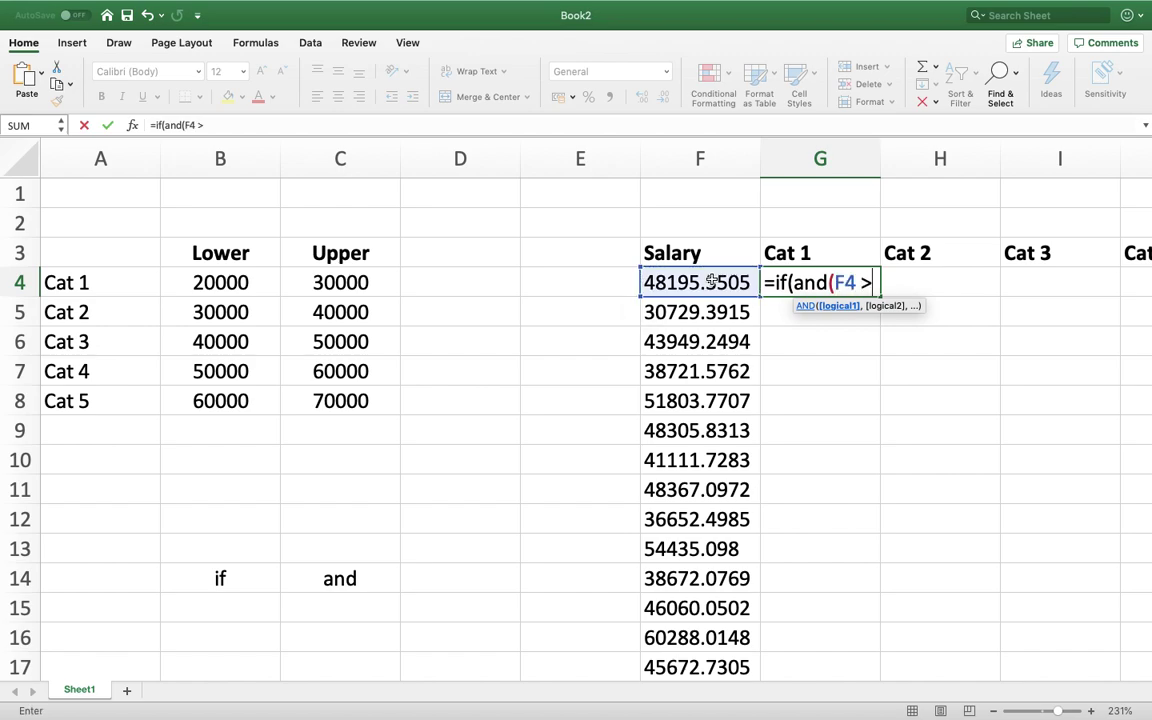
text(=)
click(250, 283)
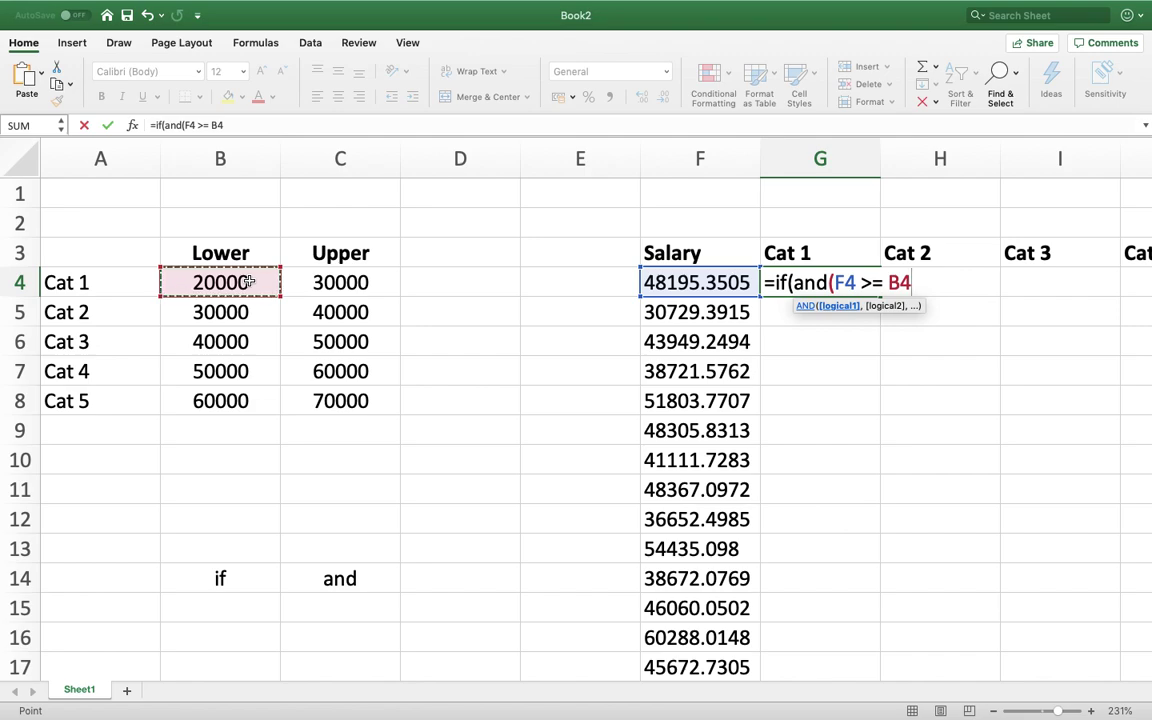
Add the second AND condition F4 < C4 to the G4 formula, returning 1 if true and 0 if false
text(,)
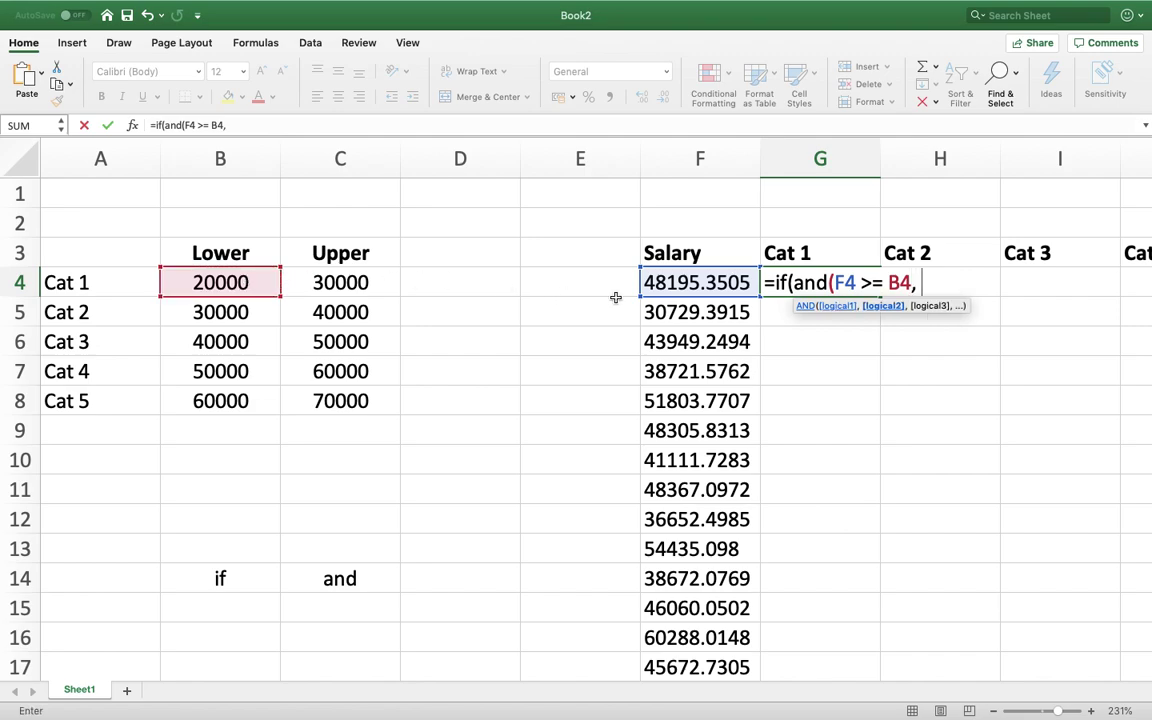
click(692, 283)
text(<)
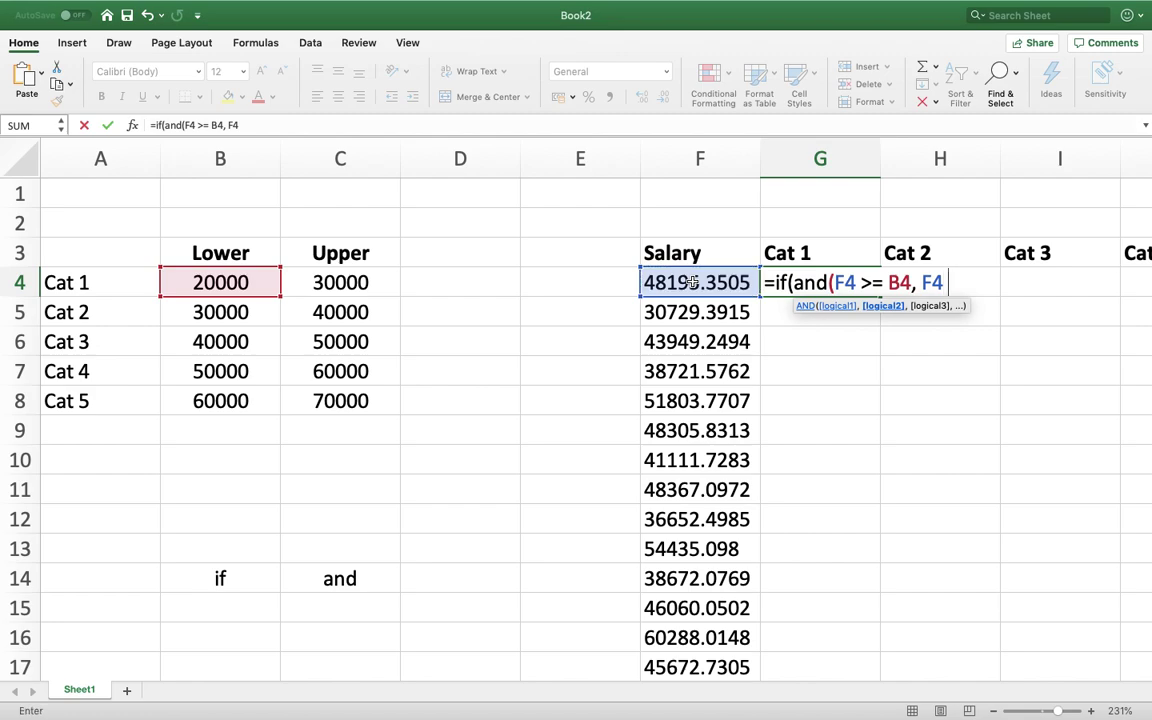
click(337, 283)
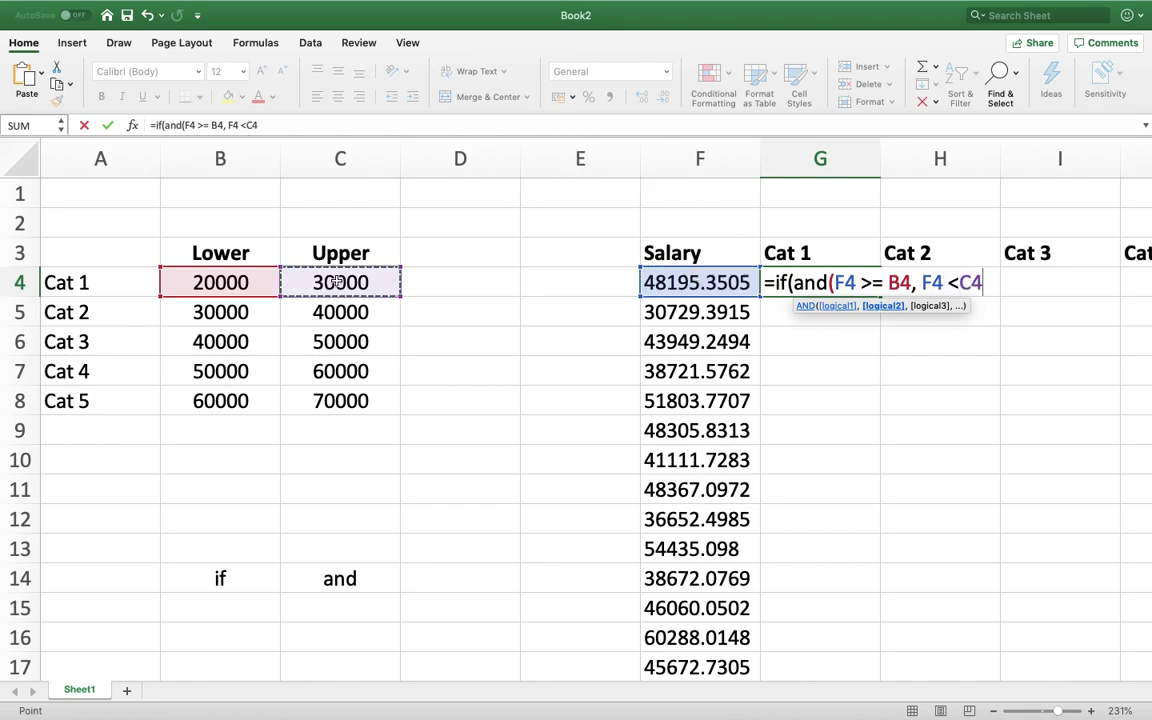
text())
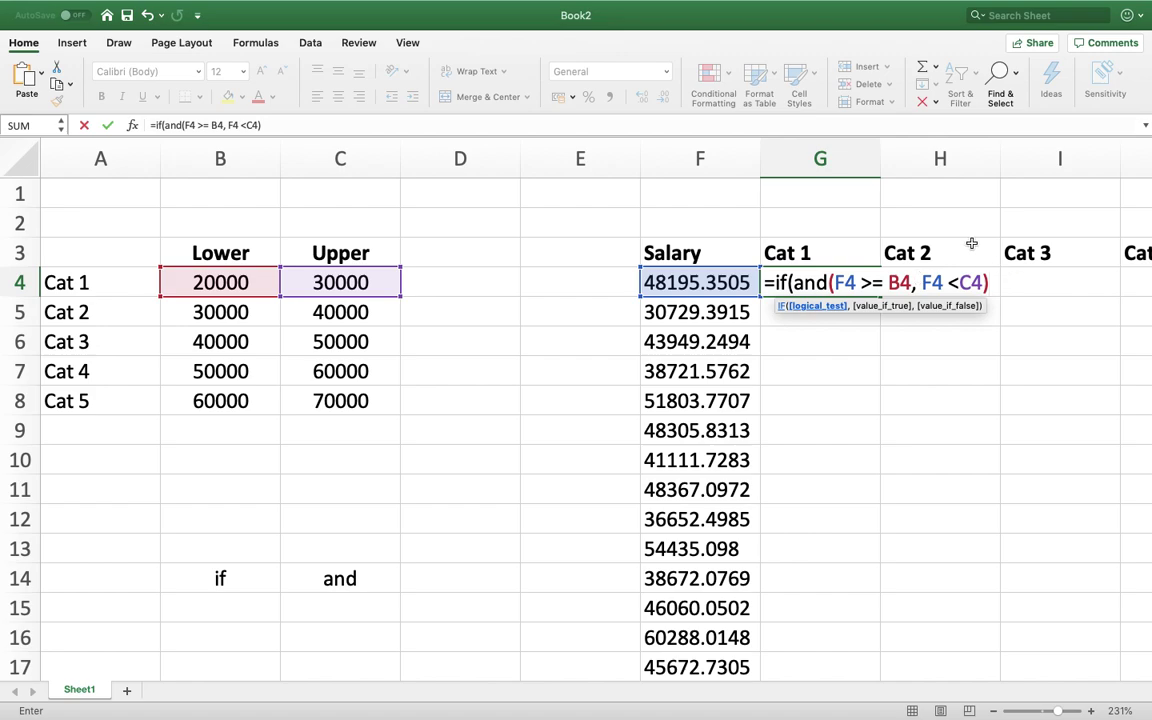
text(,)
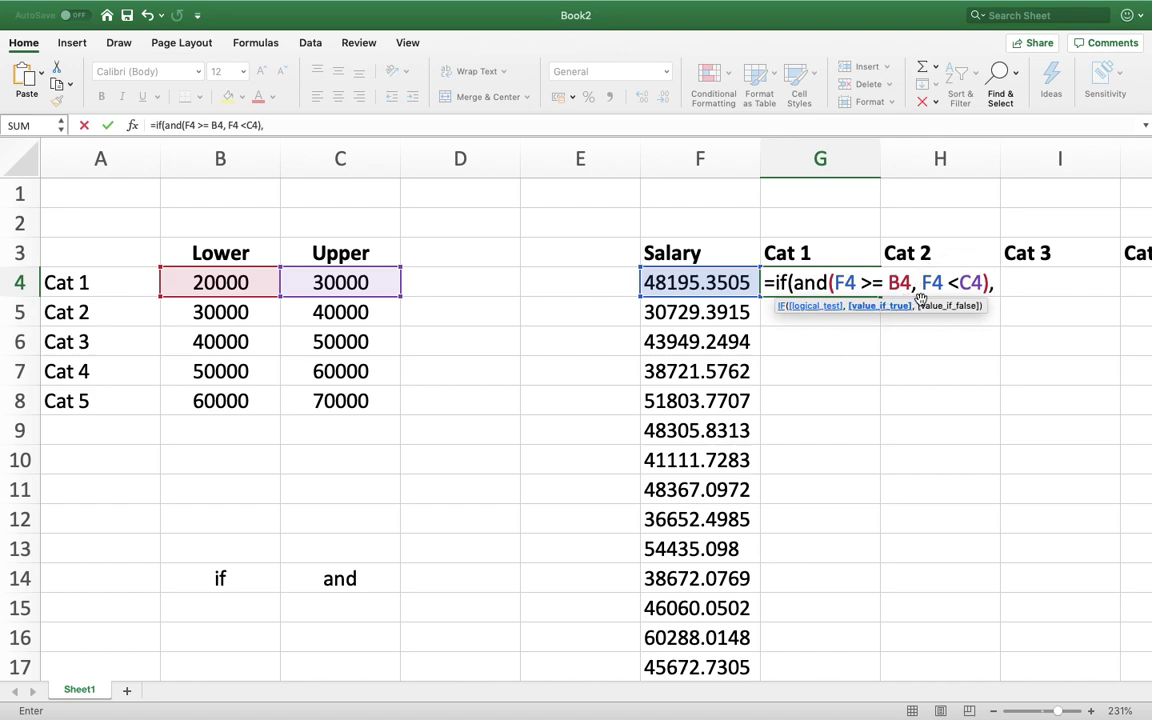
text(1,0)
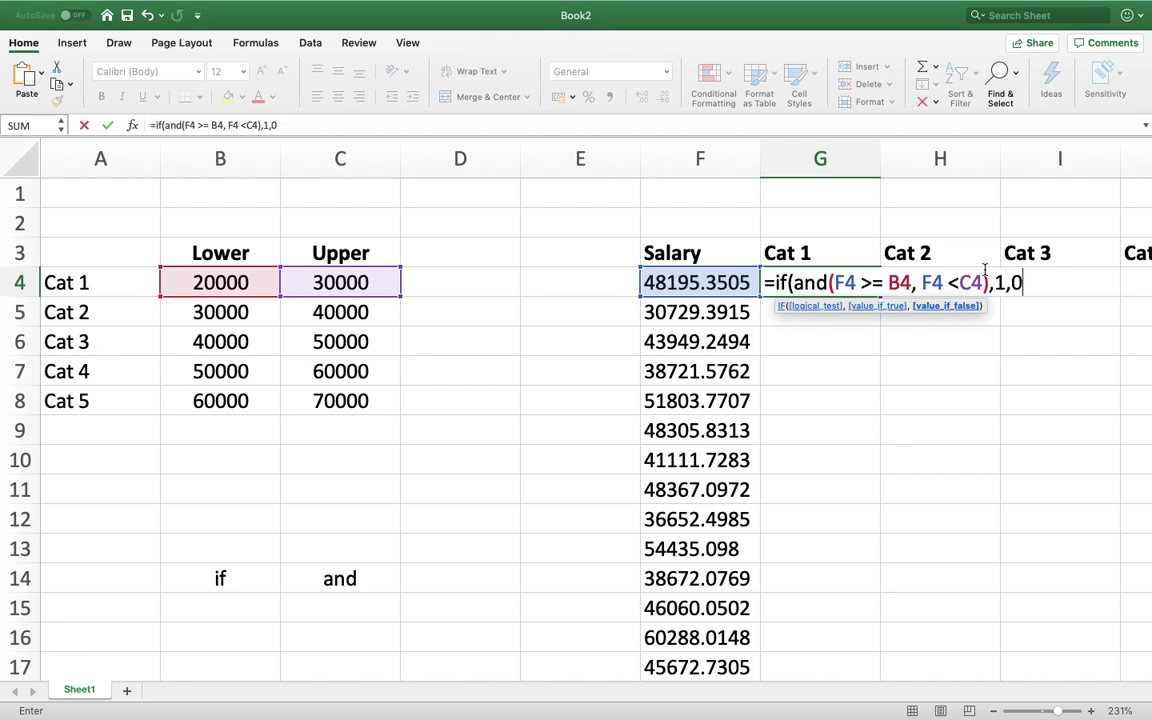
text())
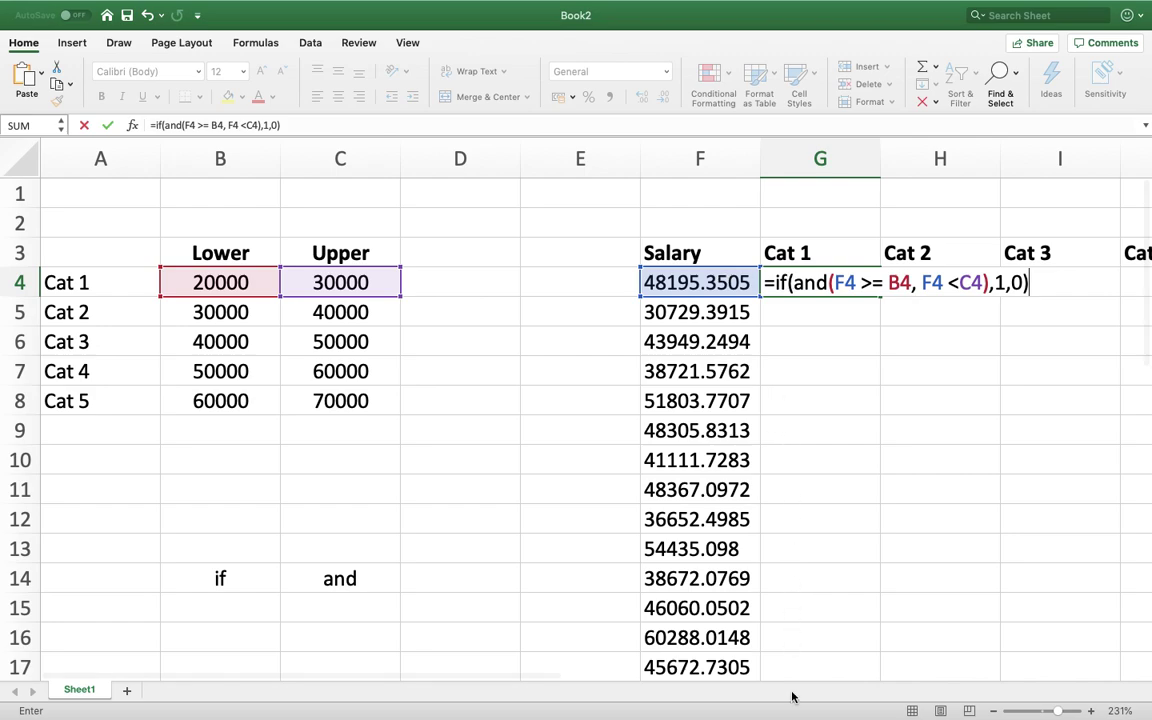
scroll(782, 542, down, 1)
scroll(779, 542, up, 1)
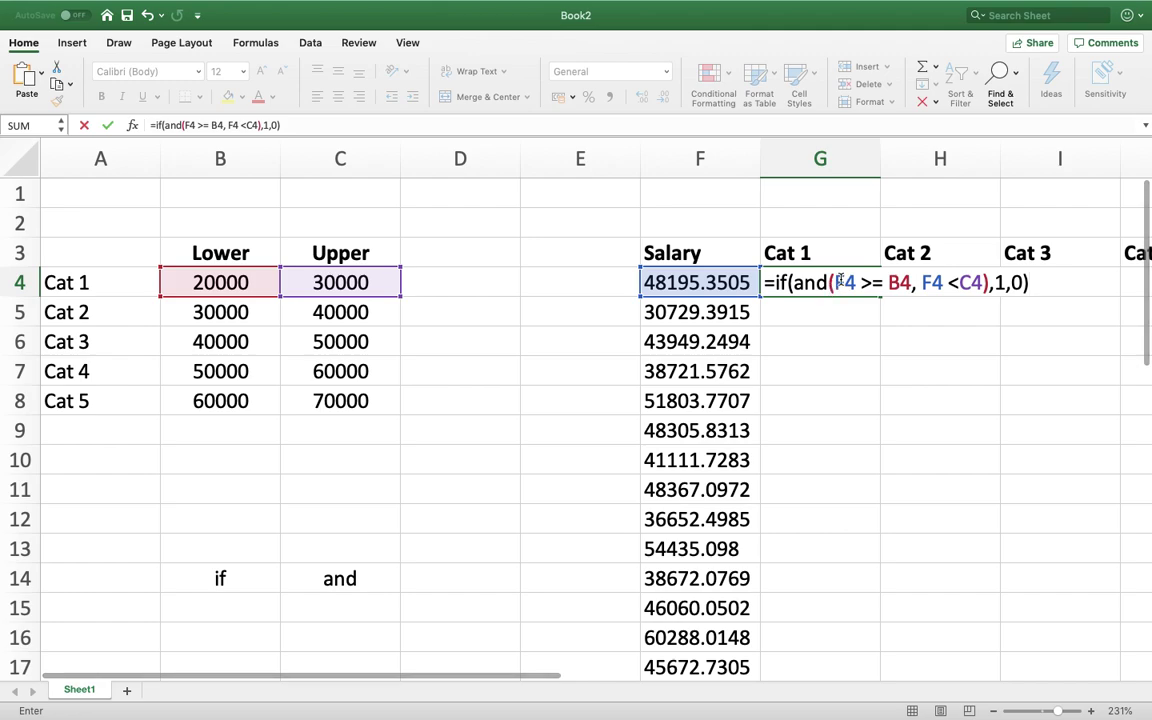
click(835, 283)
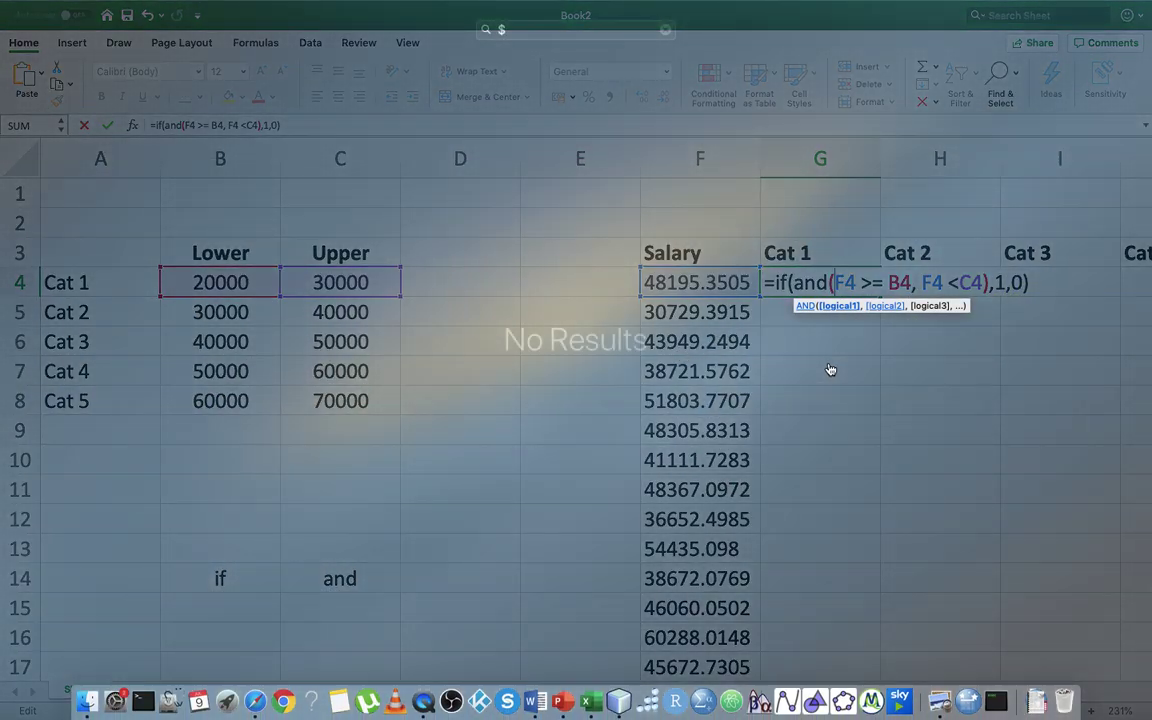
click(829, 369)
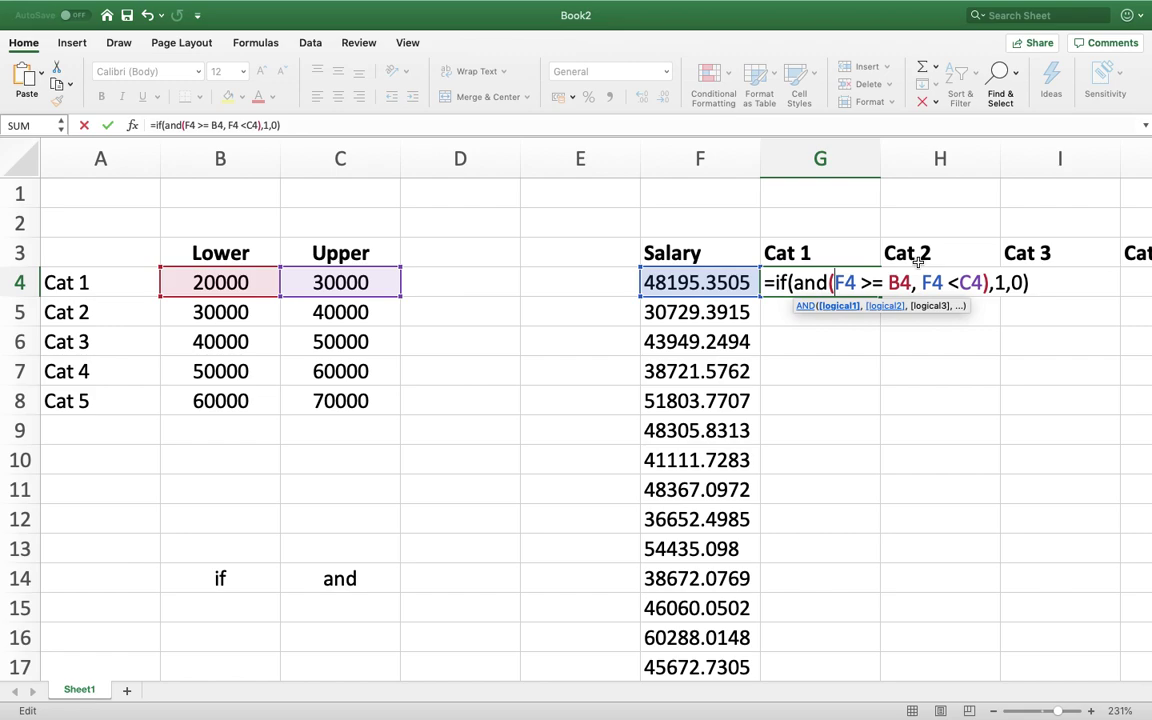
text($)
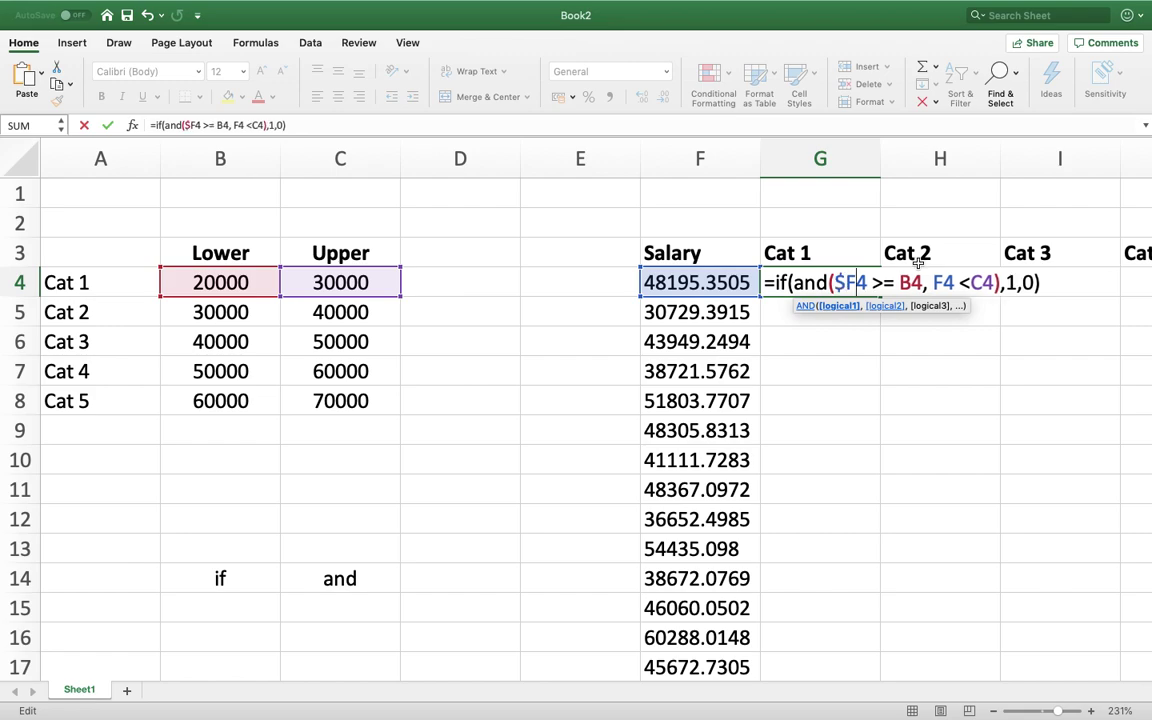
text($)
text($)
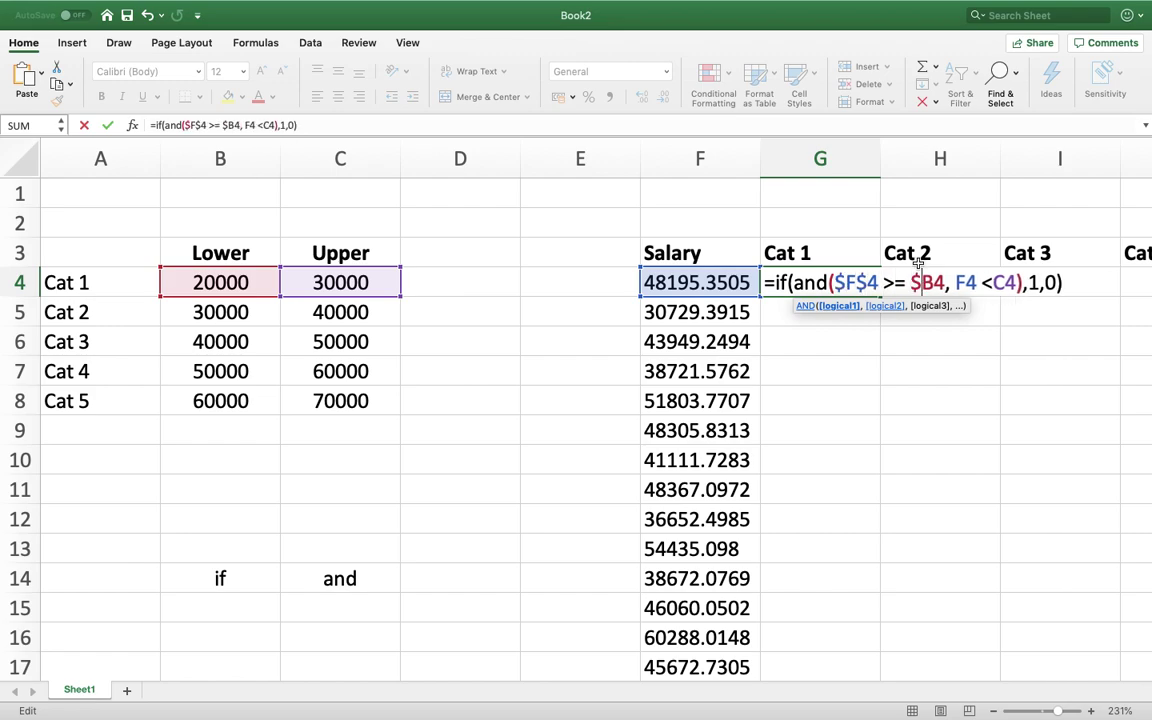
text($)
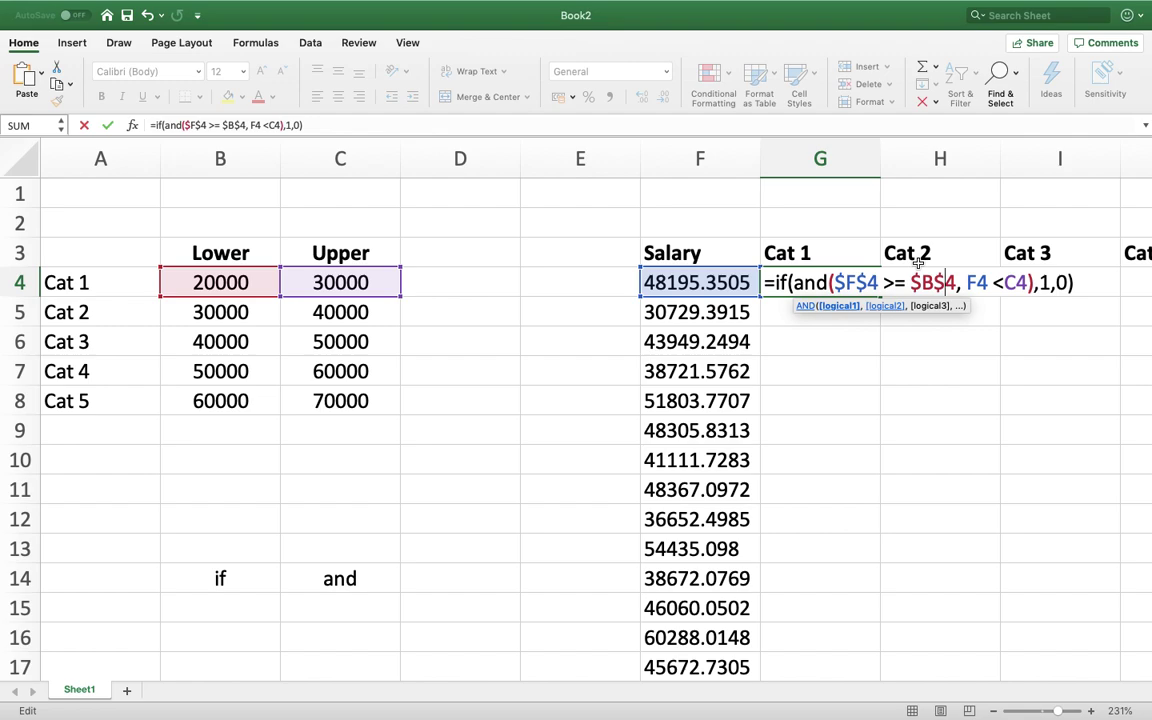
key(BackSpace)
key(BackSpace)
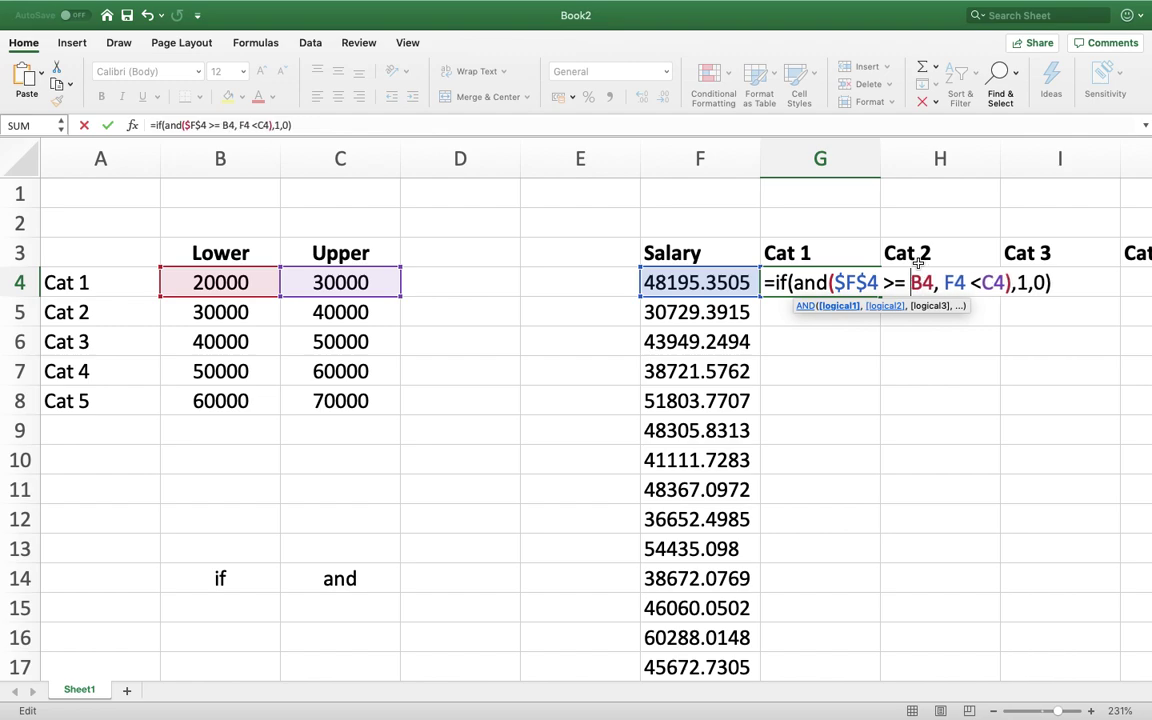
key(BackSpace)
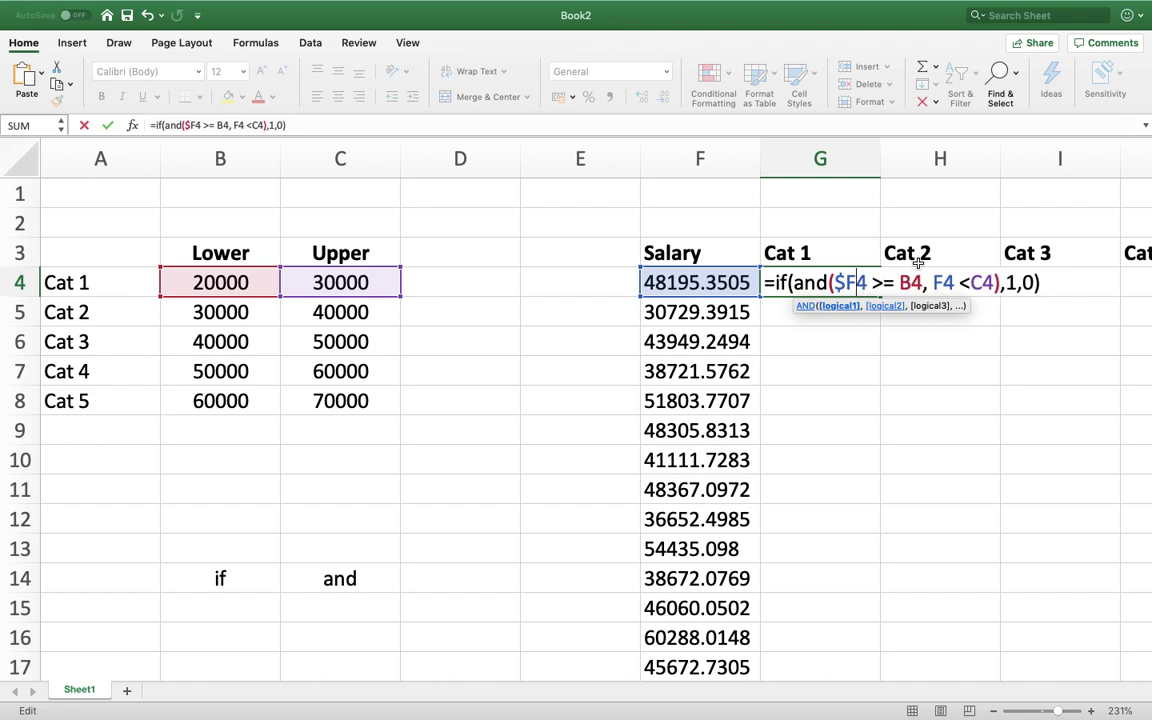
key(BackSpace)
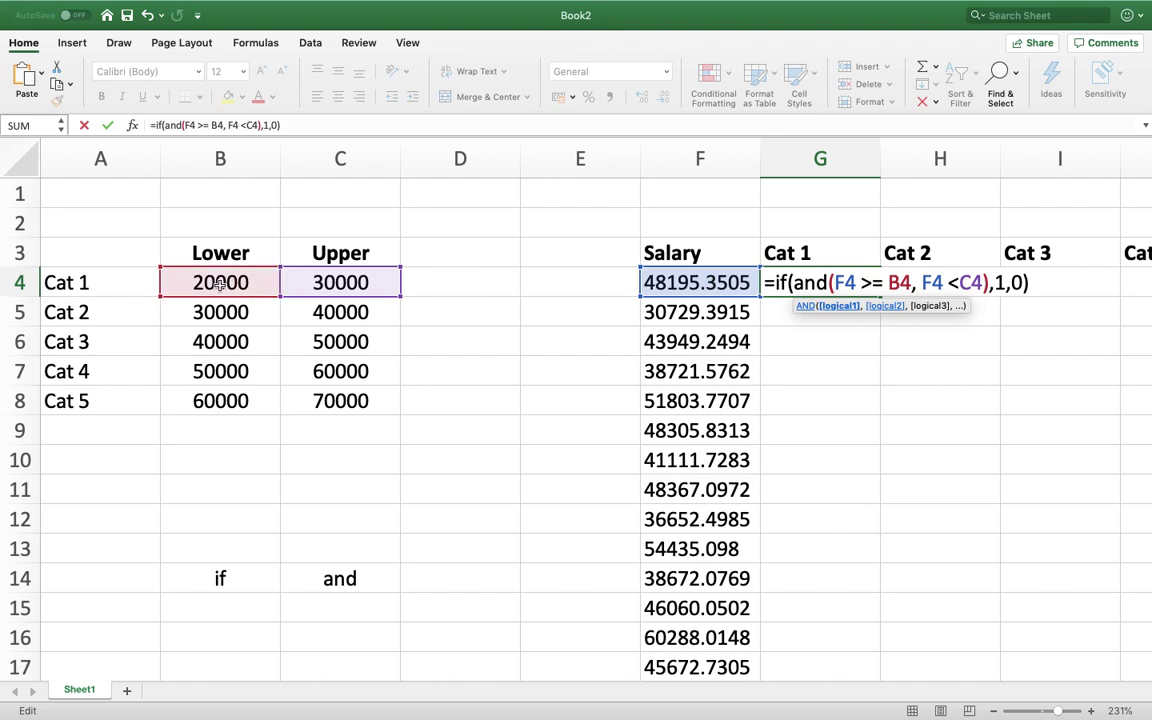
Make the limit references absolute as $B$4 and $C$4 in the G4 formula and enter it
click(891, 283)
text($)
key(Right)
text($)
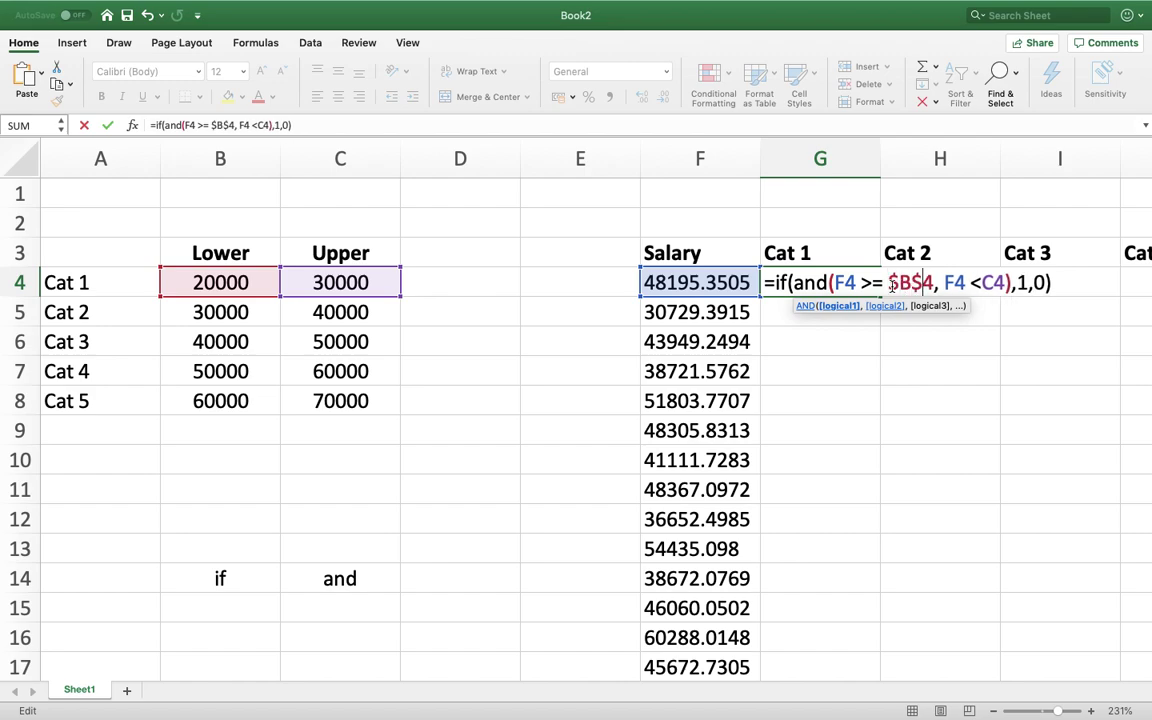
click(984, 283)
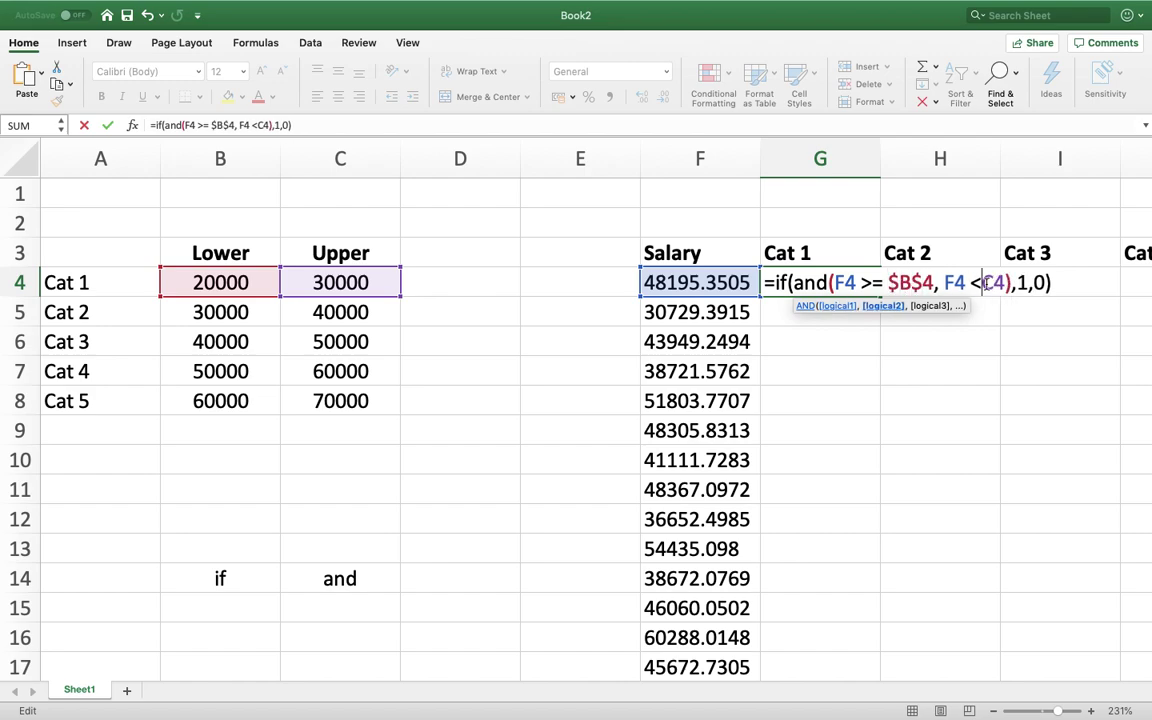
text($B)
text($C$)
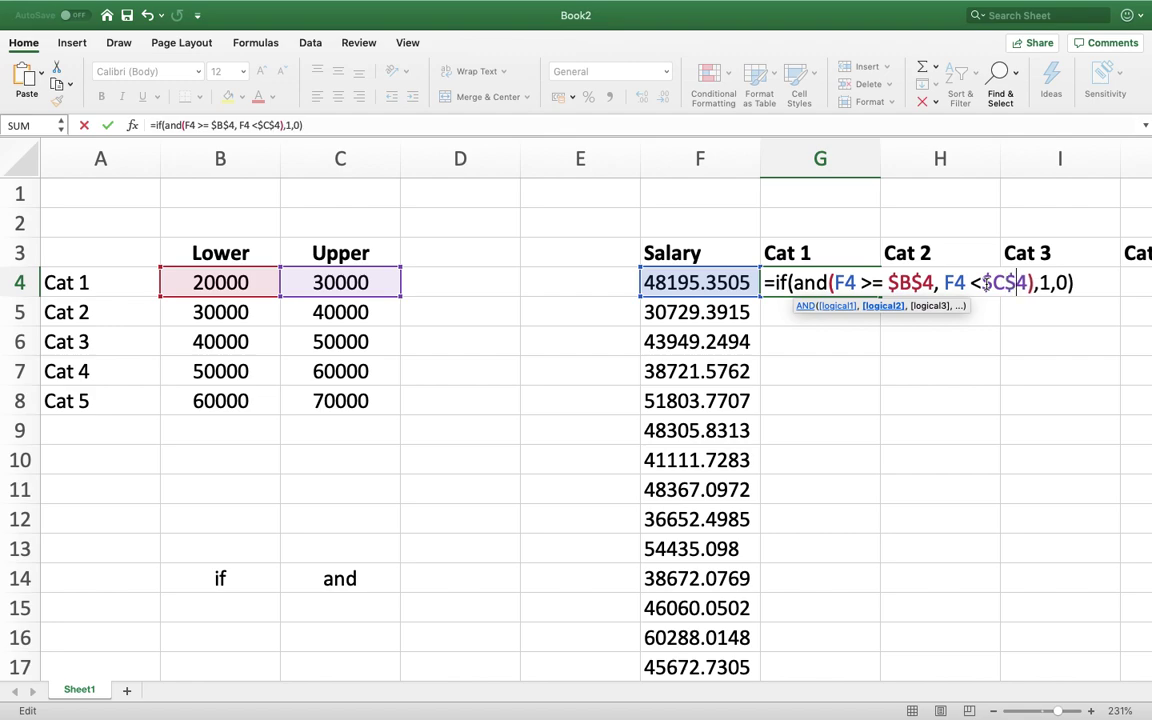
key(Return)
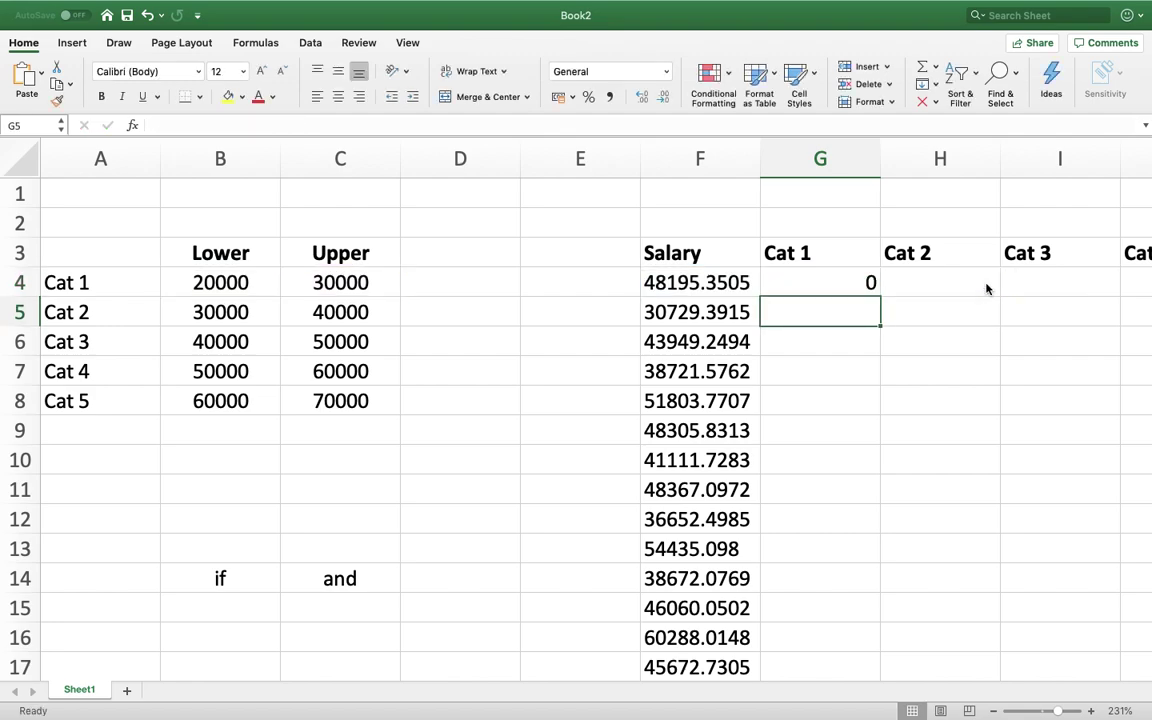
Fill the Cat 1 formula from G4 down to G23 and check the salary in F22 against the Cat 1 limits
key(Up)
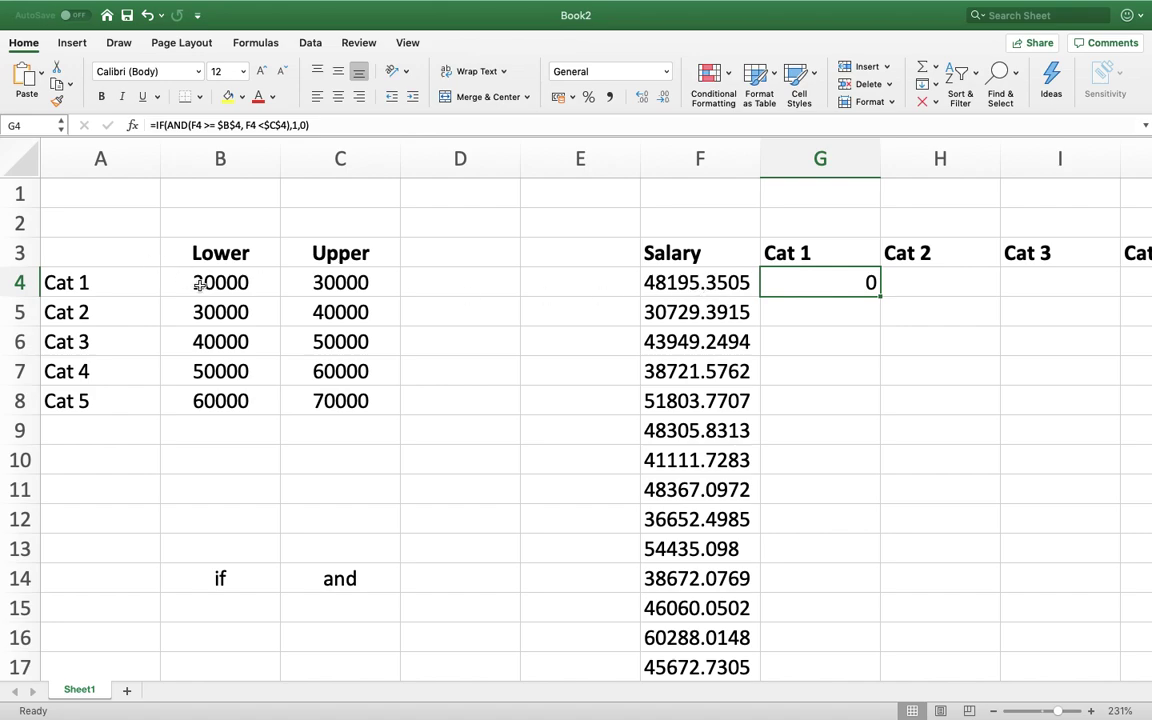
double_click(880, 296)
scroll(840, 404, down, 3)
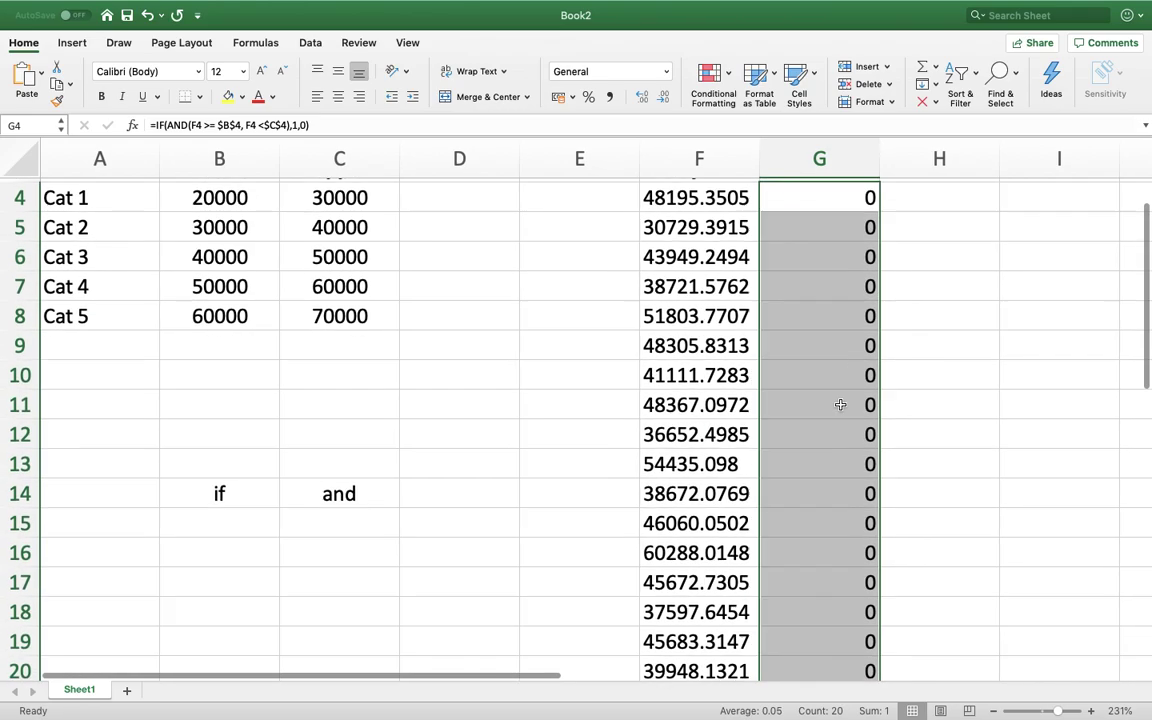
scroll(840, 404, down, 5)
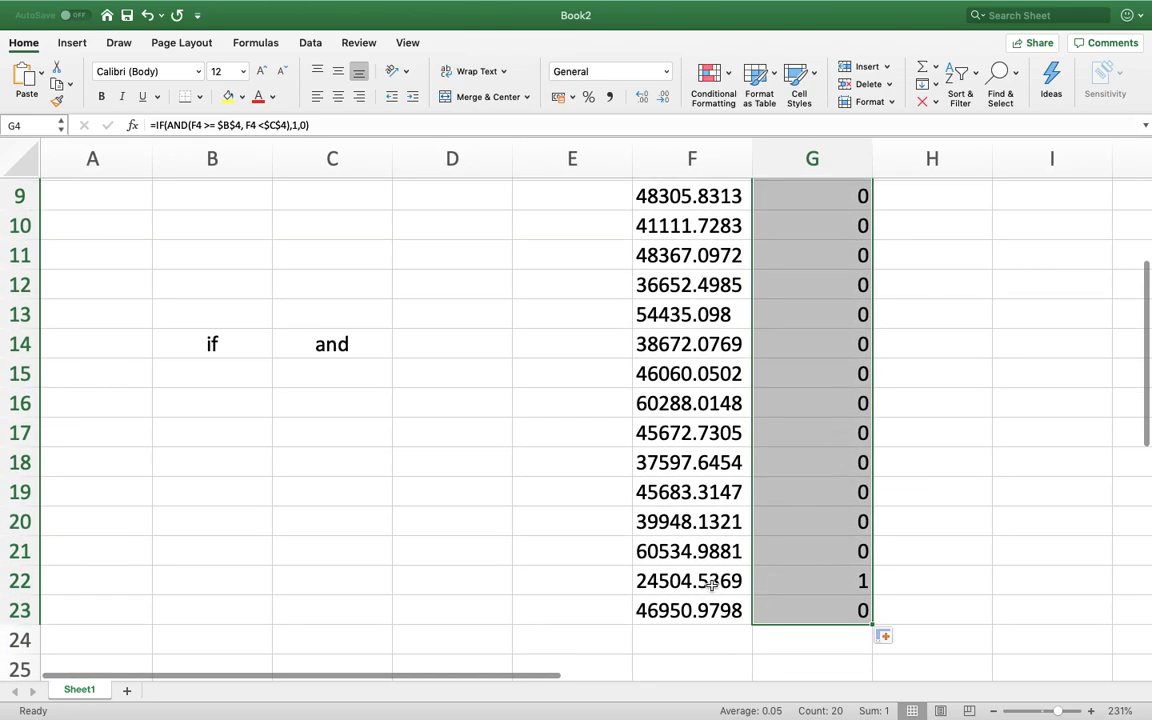
mouse_move(707, 587)
mouse_down()
mouse_move(640, 495)
mouse_move(700, 585)
mouse_up()
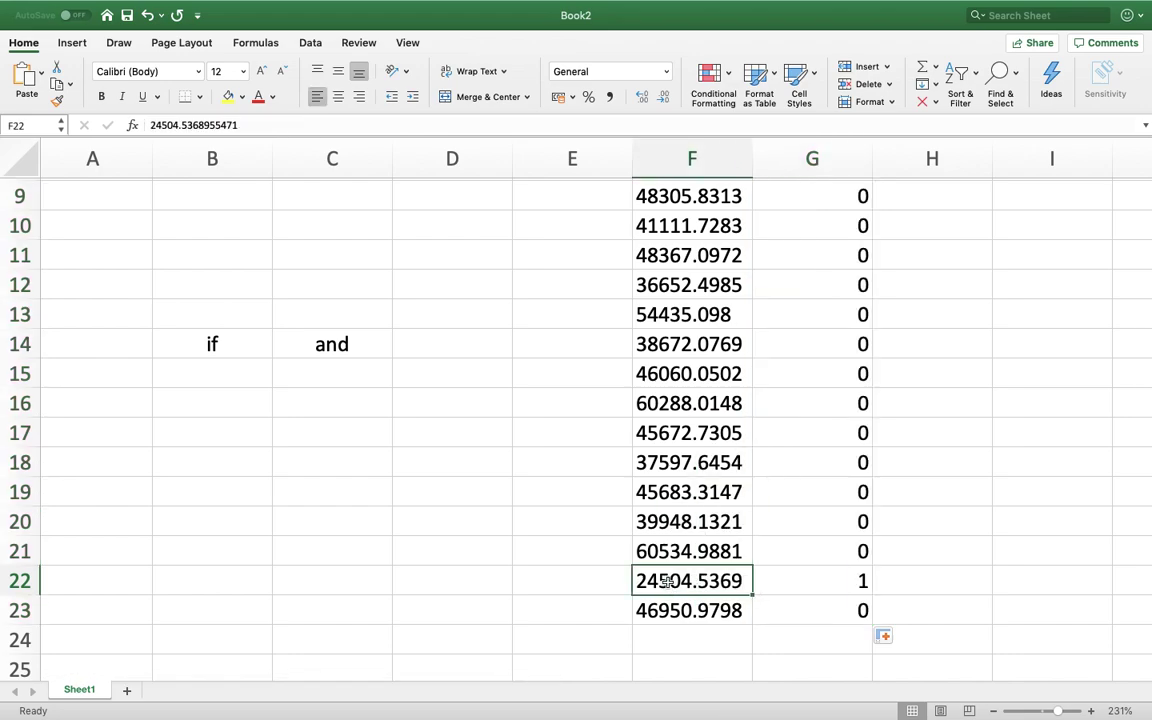
scroll(825, 571, up, 8)
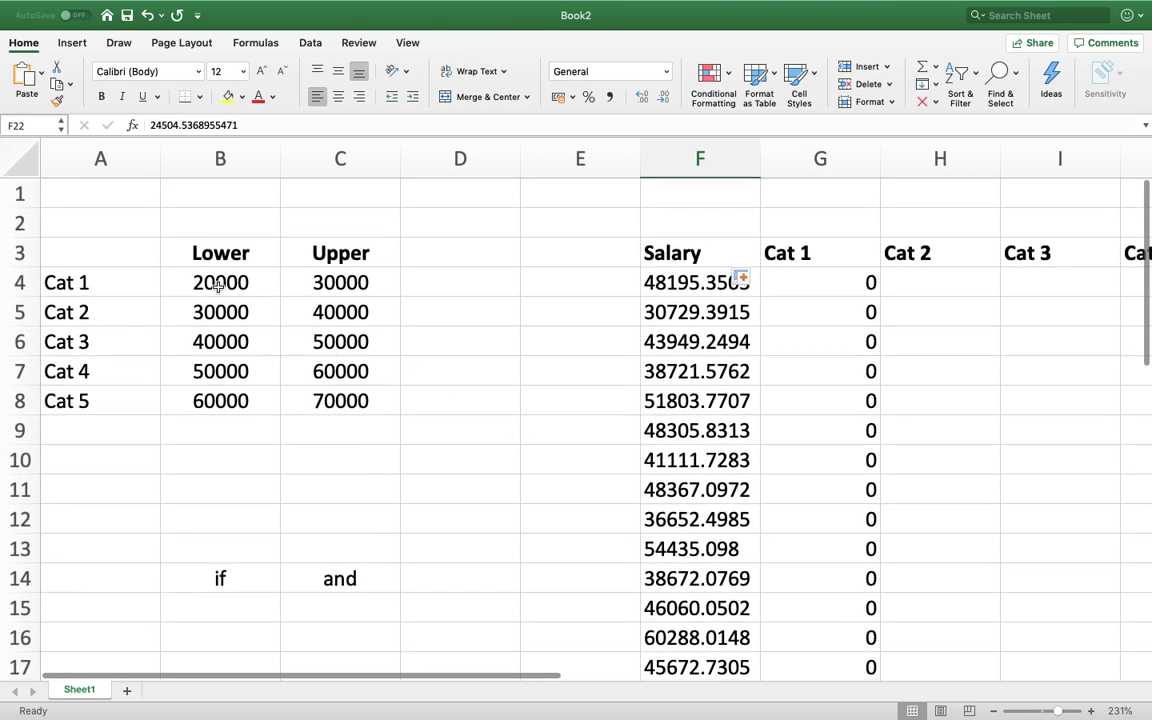
click(940, 286)
text(=if()
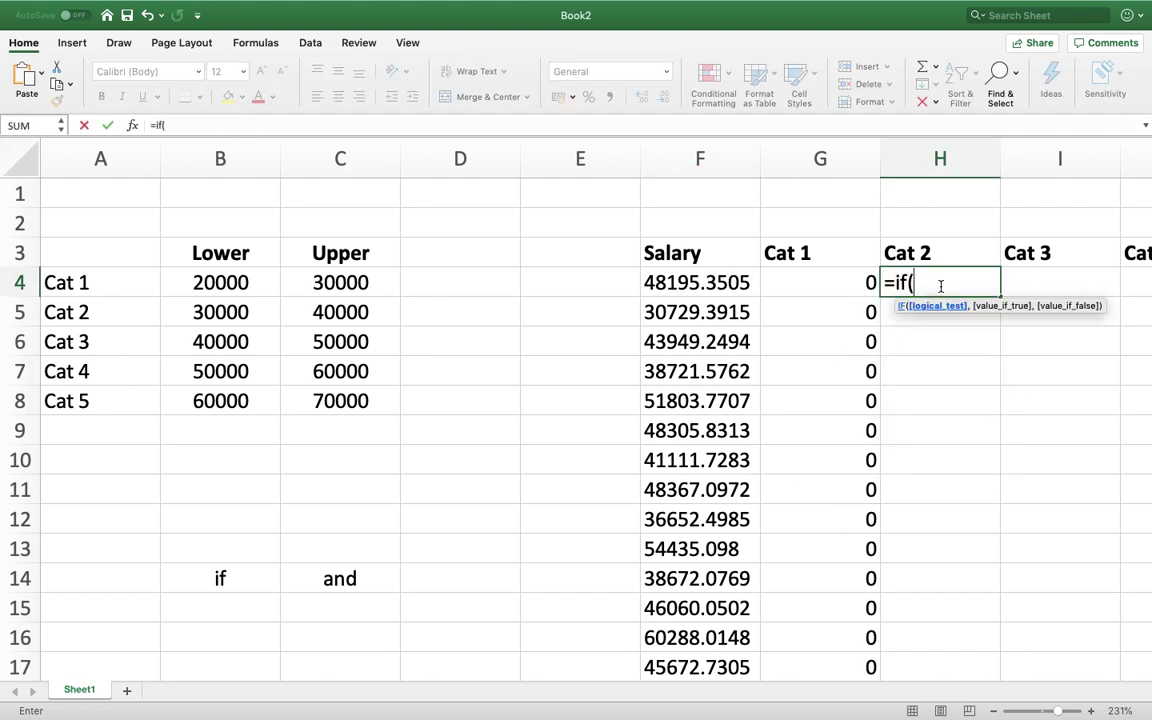
key(BackSpace)
key(BackSpace)
key(BackSpace)
key(BackSpace)
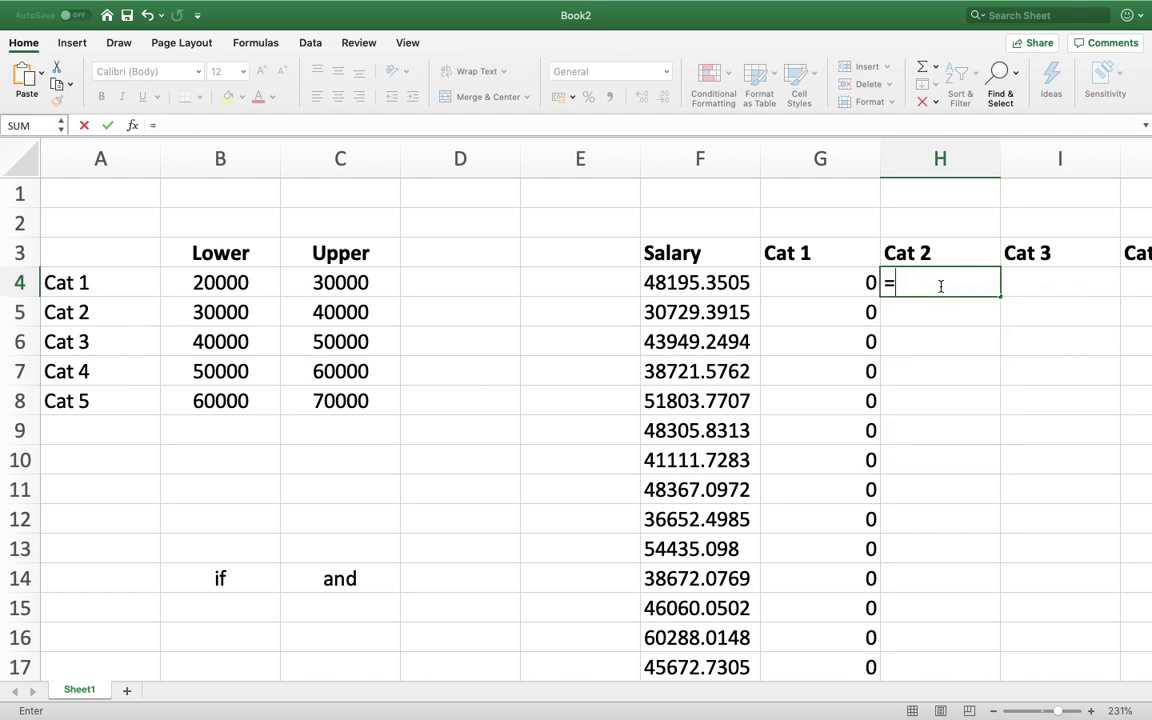
click(591, 285)
Start an IF formula with a nested AND in H4 for Cat 2
scroll(592, 285, right, 2)
scroll(591, 285, right, 1)
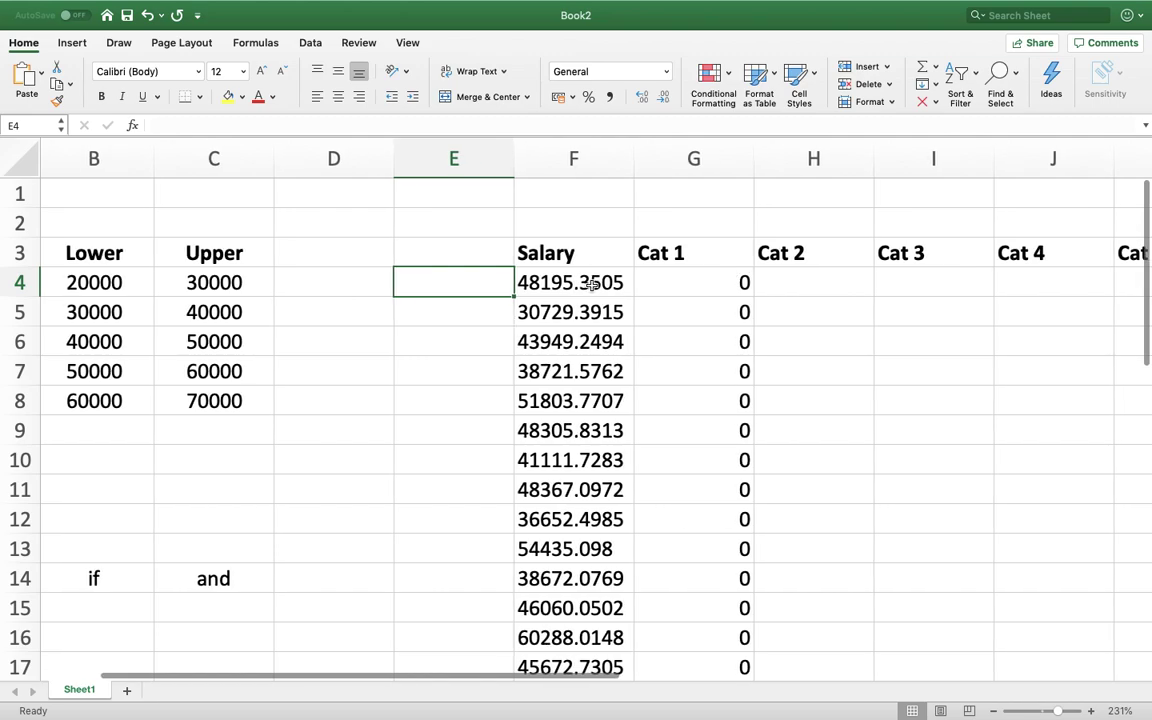
click(845, 284)
text(=if()
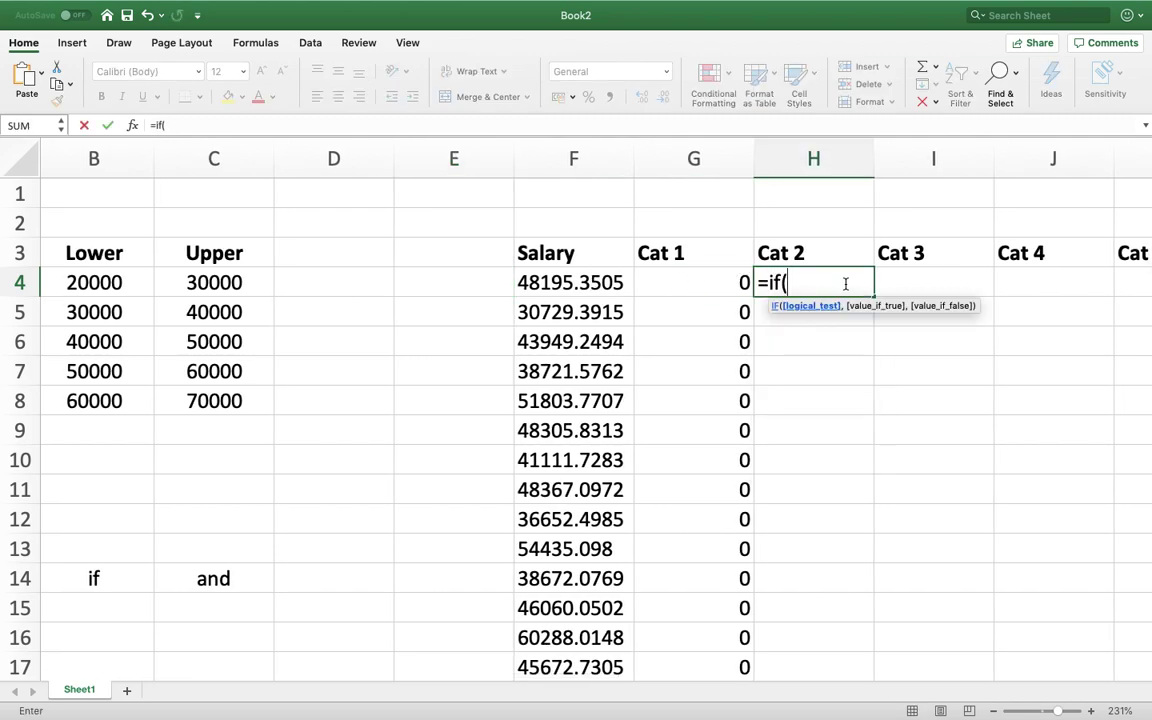
text(and()
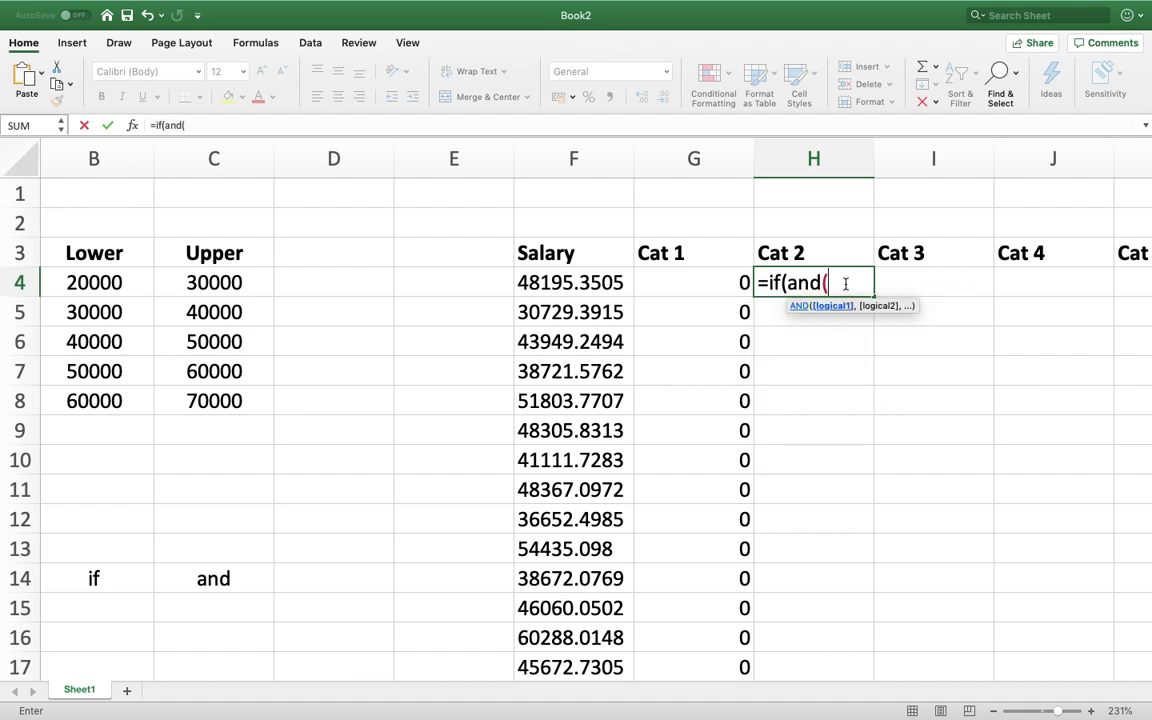
click(573, 281)
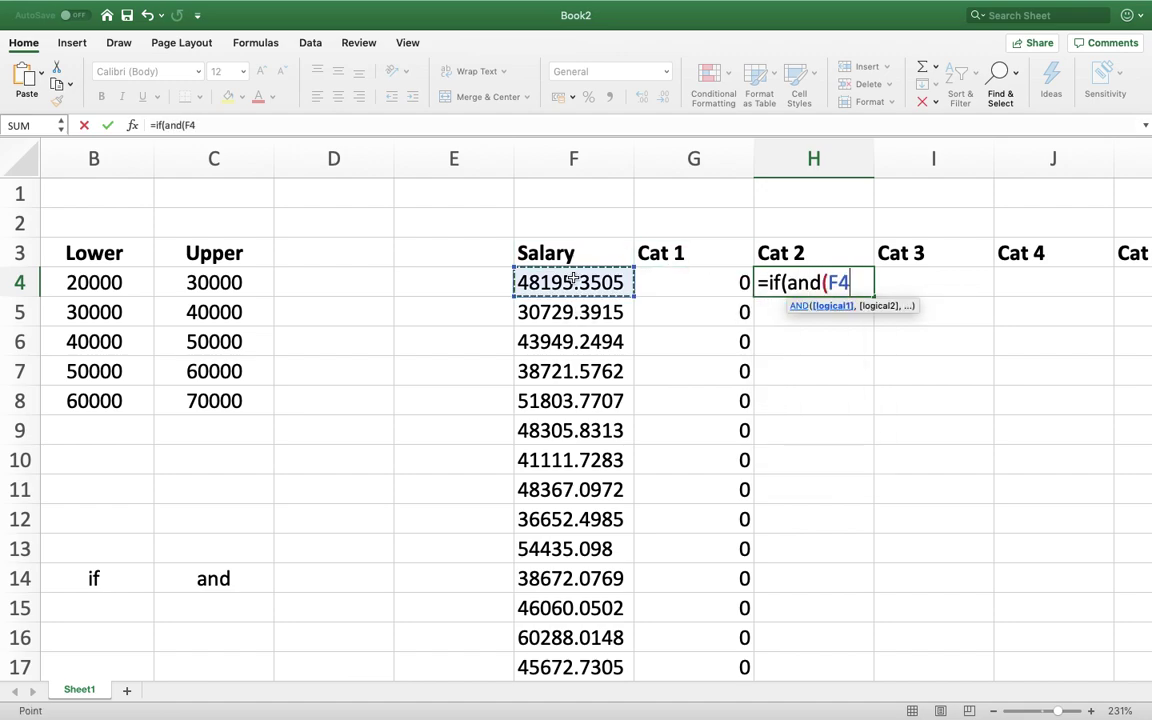
text(>=)
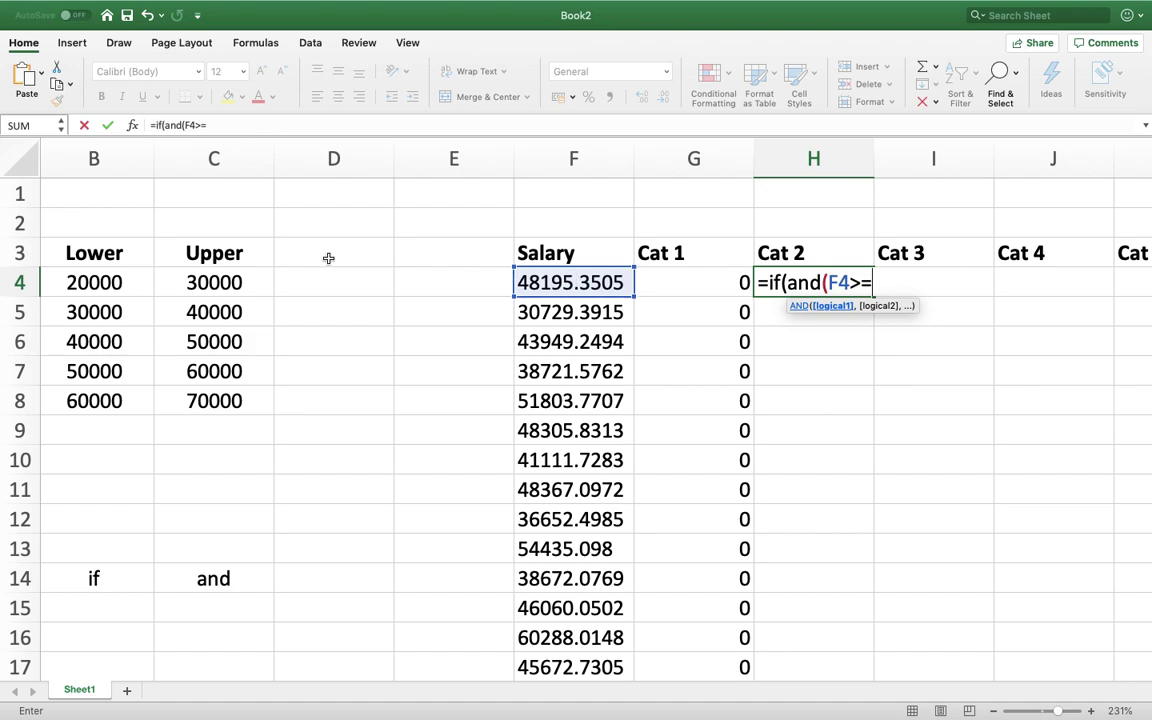
click(68, 282)
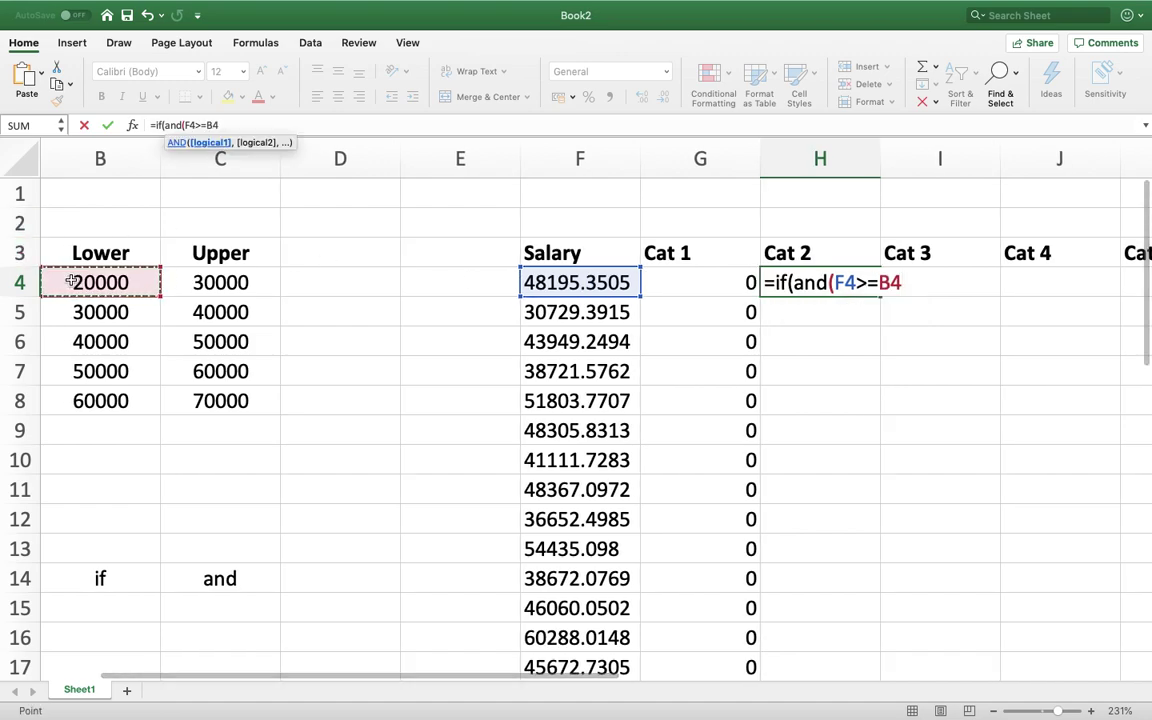
text(,)
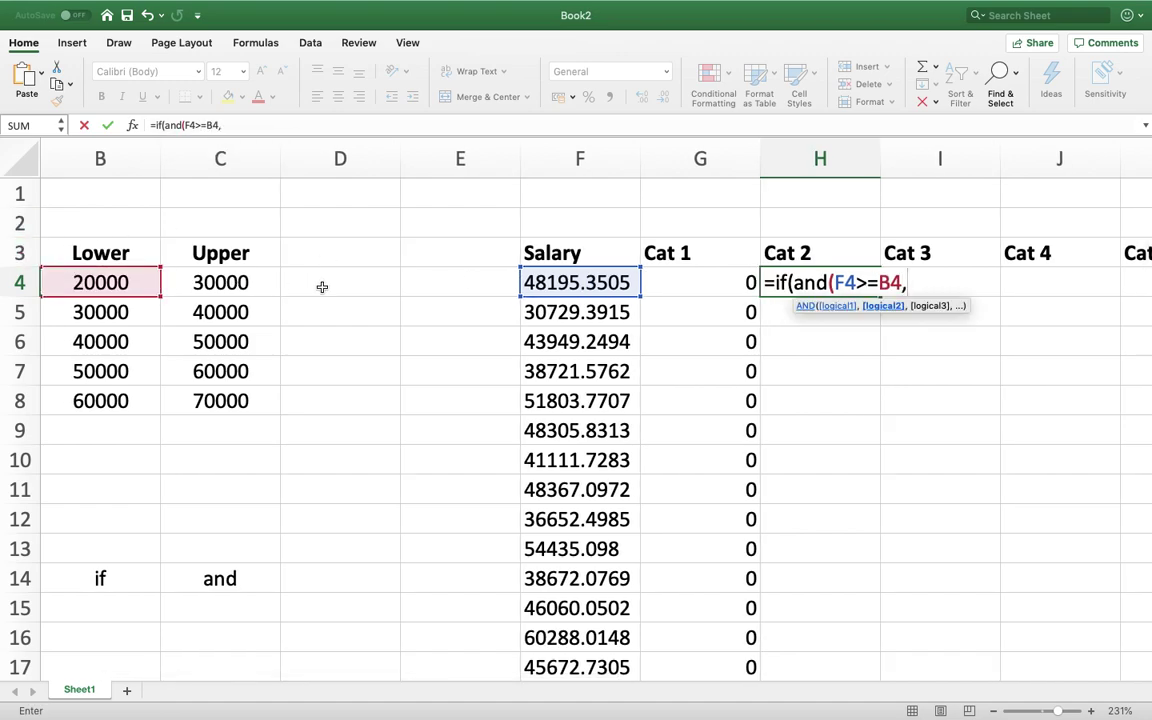
click(549, 281)
text(<)
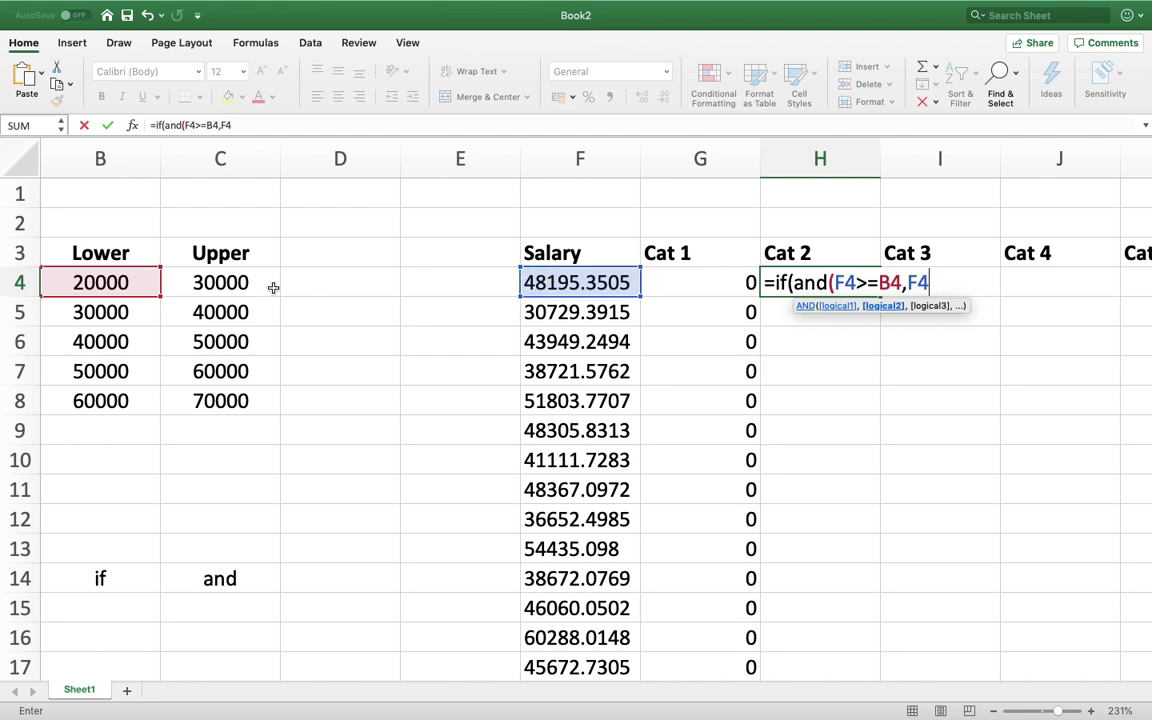
key(BackSpace)
key(BackSpace)
key(BackSpace)
key(BackSpace)
key(BackSpace)
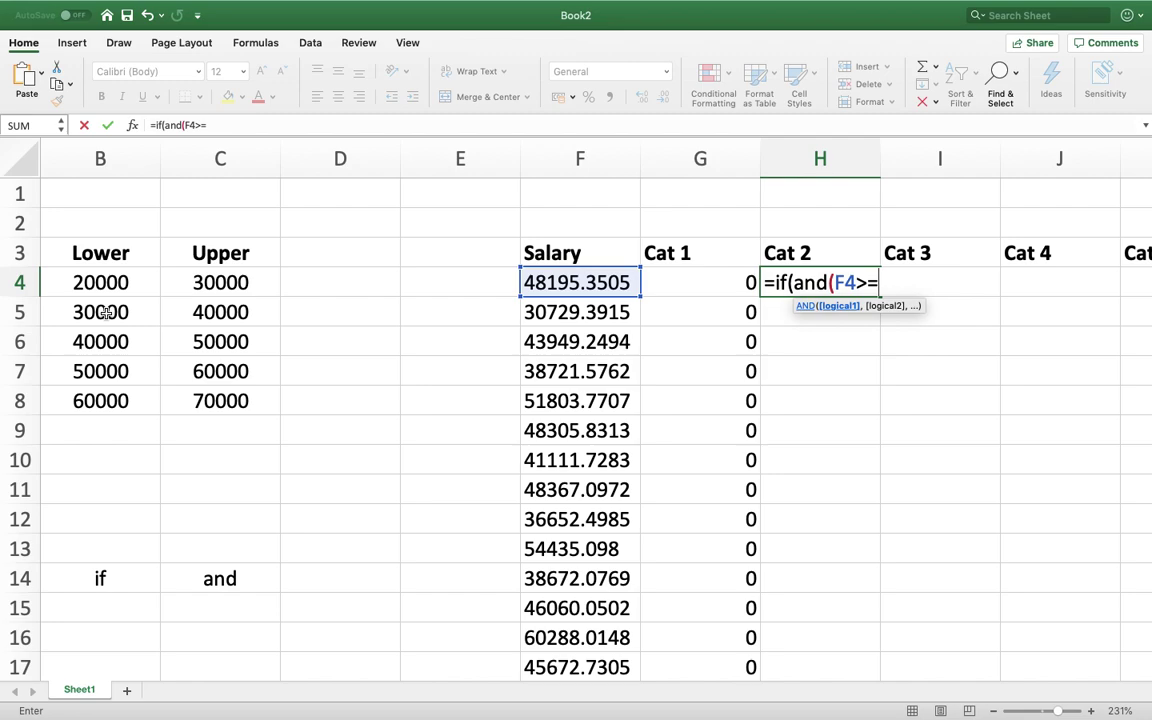
key(BackSpace)
key(BackSpace)
key(BackSpace)
key(BackSpace)
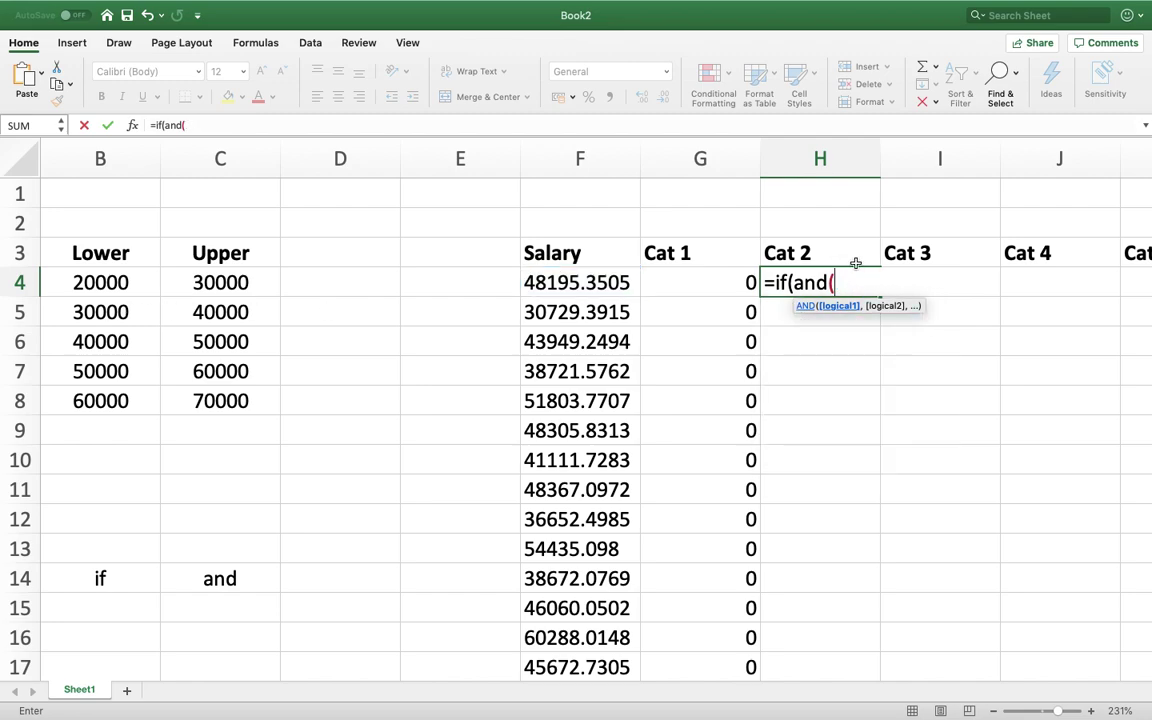
Enter F4>=B5 as the first AND condition of the H4 formula
click(600, 283)
text(>=)
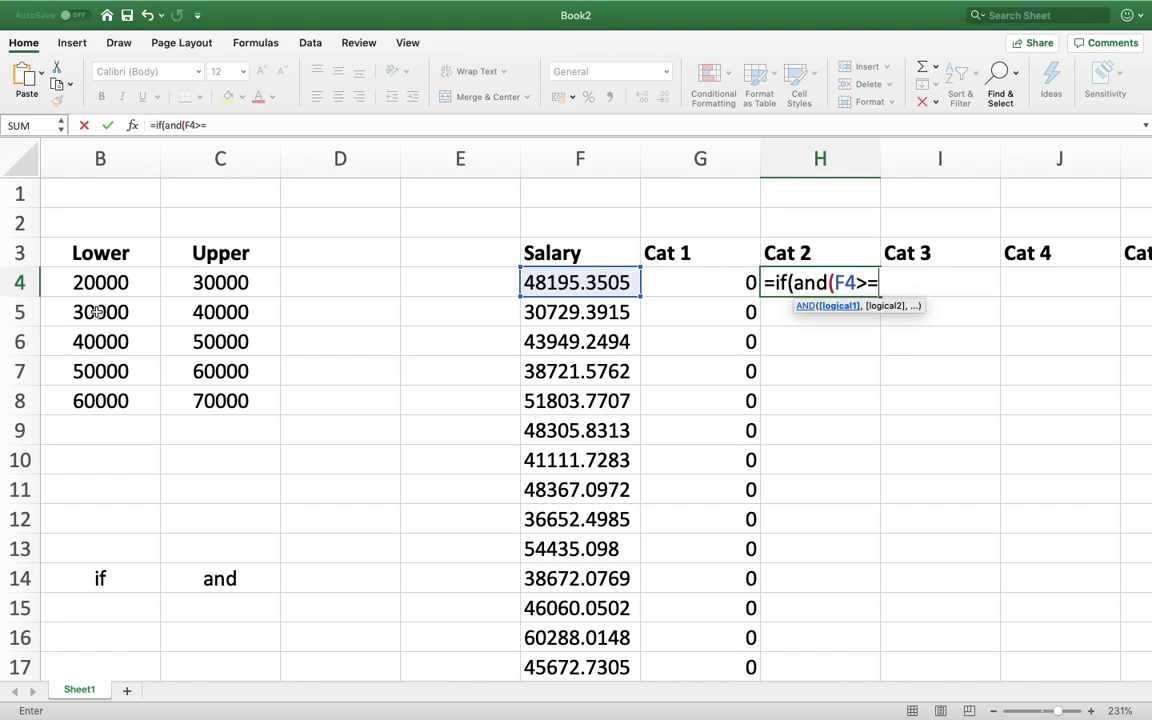
click(97, 312)
text(,)
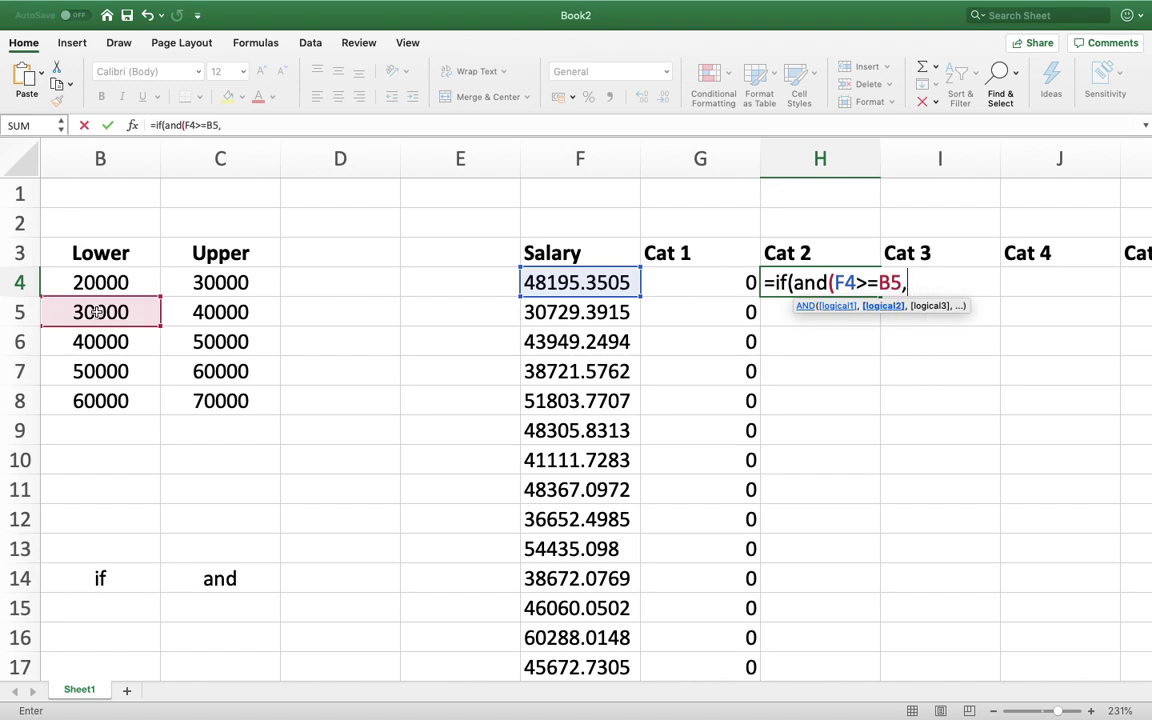
Add the second AND condition F4<C5 to the H4 formula, returning 2 if true and 0 if false
click(558, 282)
text(<)
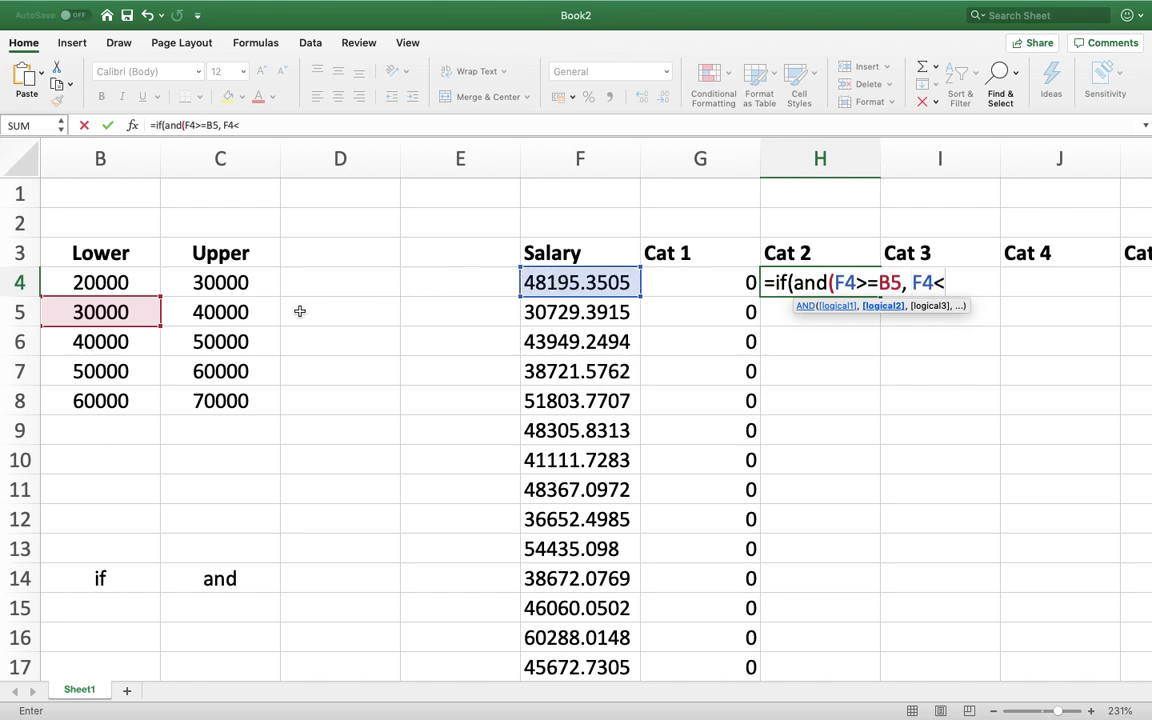
click(238, 312)
text())
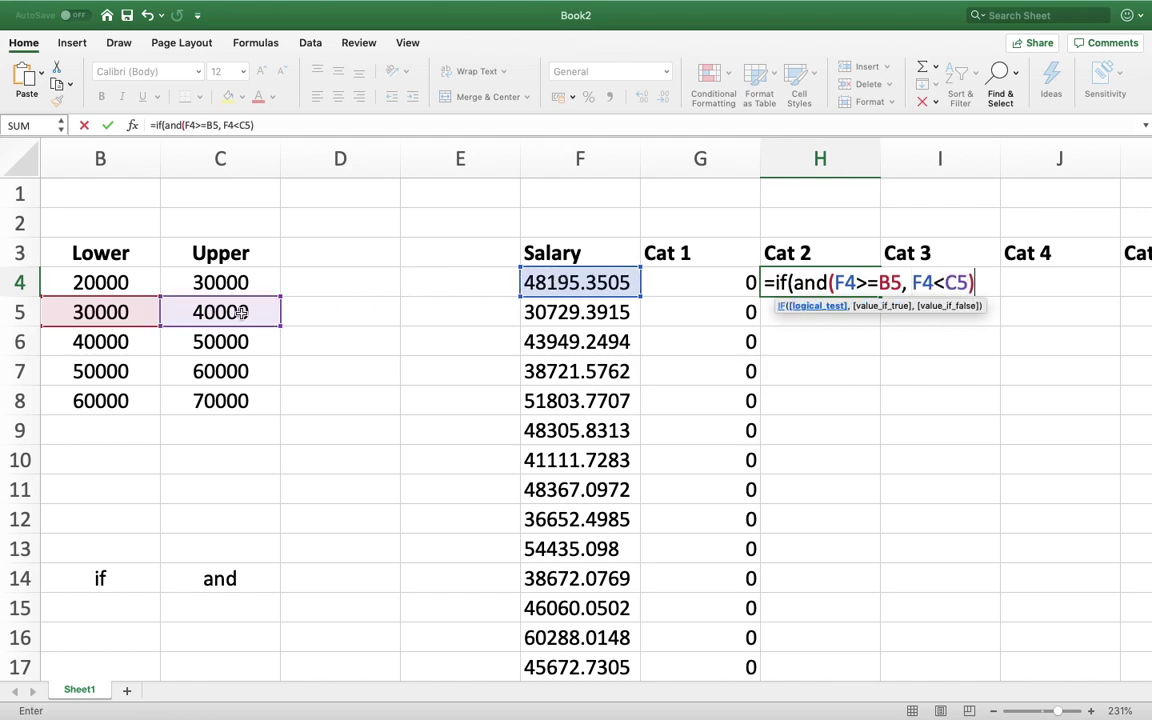
text(,2)
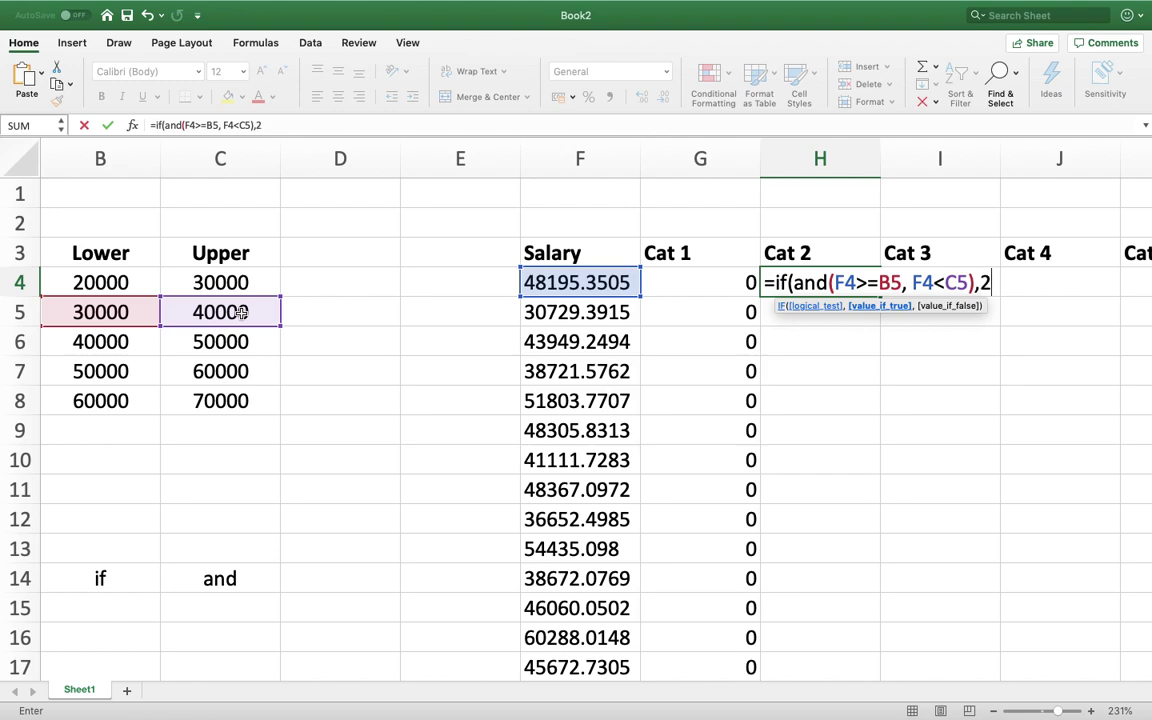
text(,0))
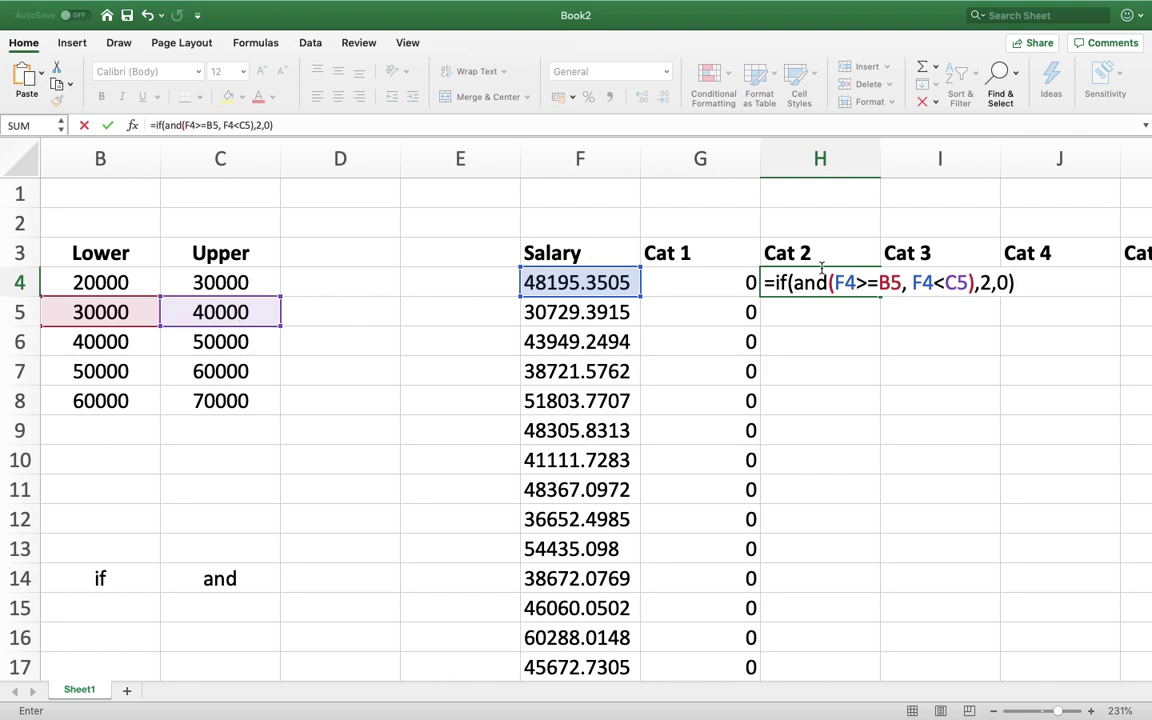
Make the limit references absolute as $B$5 and $C$5 in the H4 formula and enter it
click(882, 283)
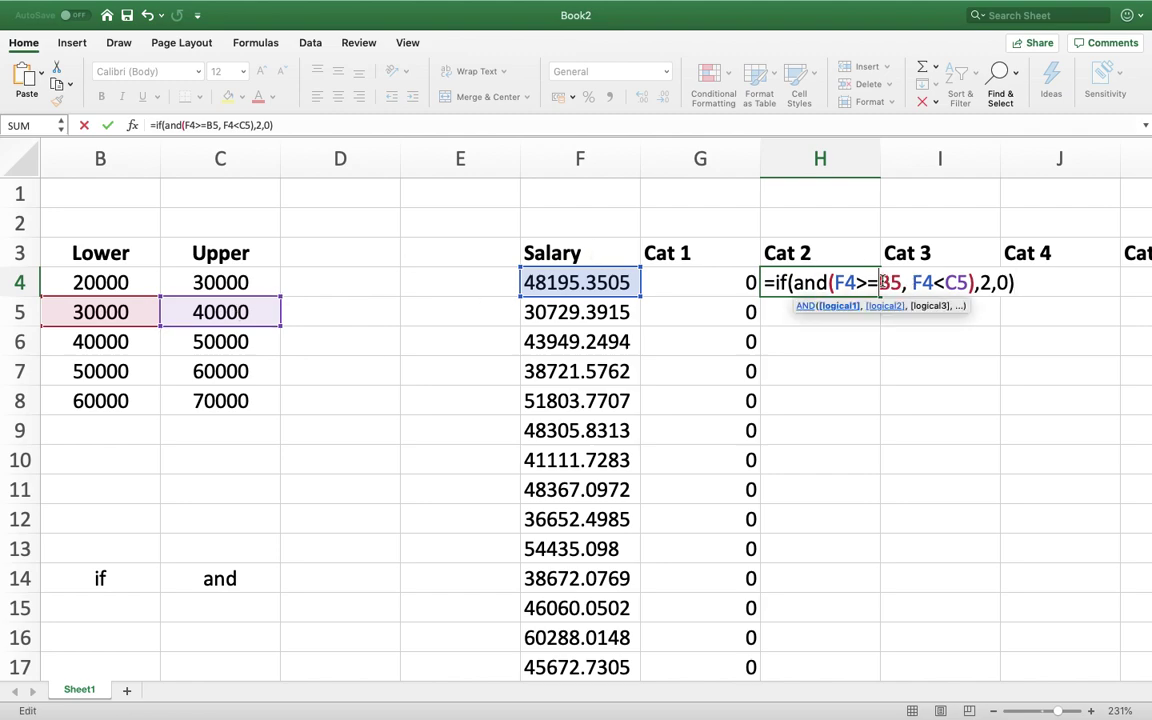
text($B)
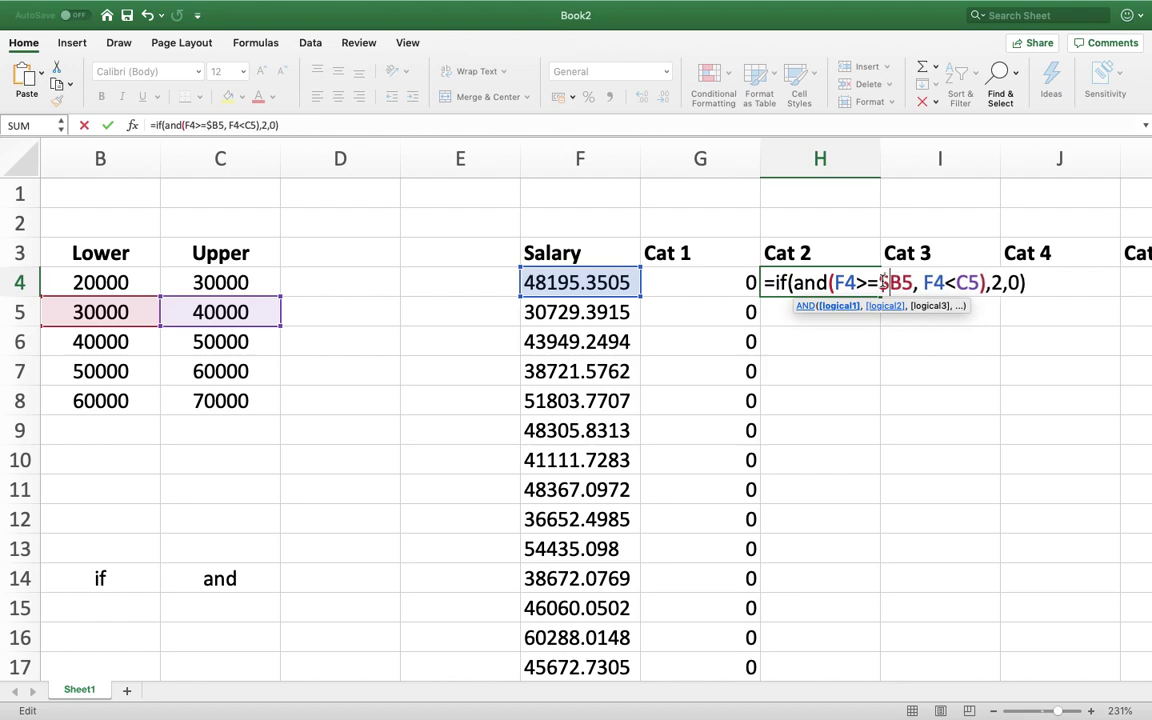
text($)
key(Right)
key(Right)
key(Right)
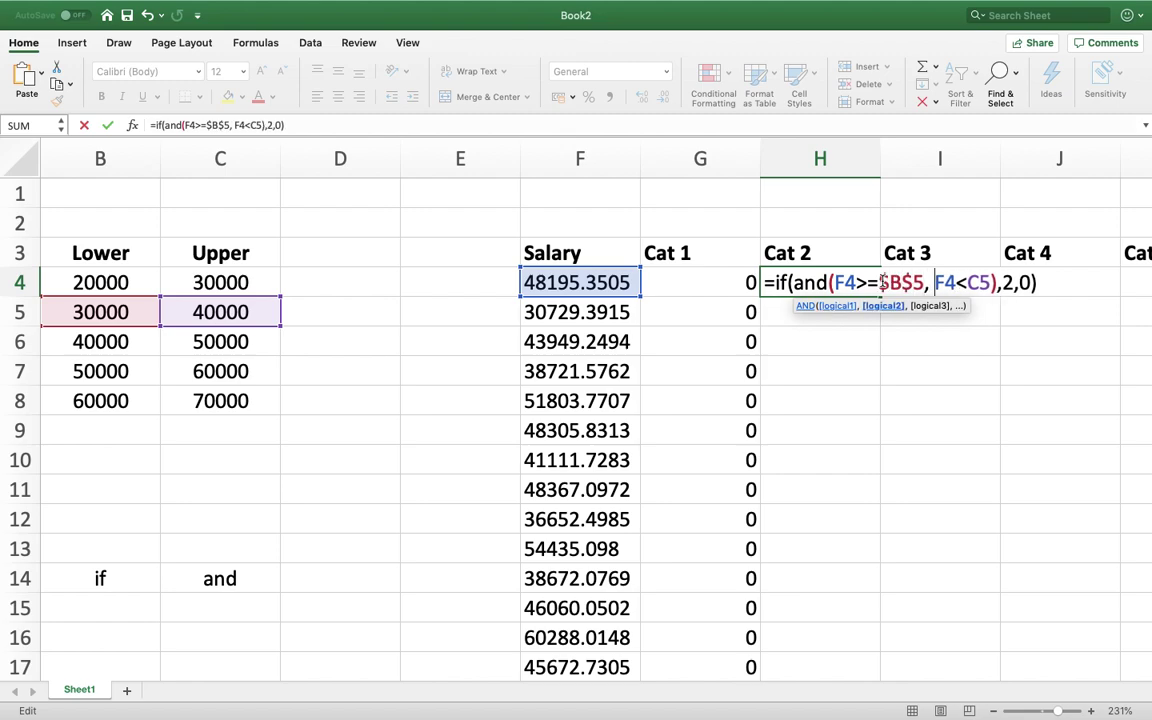
text($B)
text($C$)
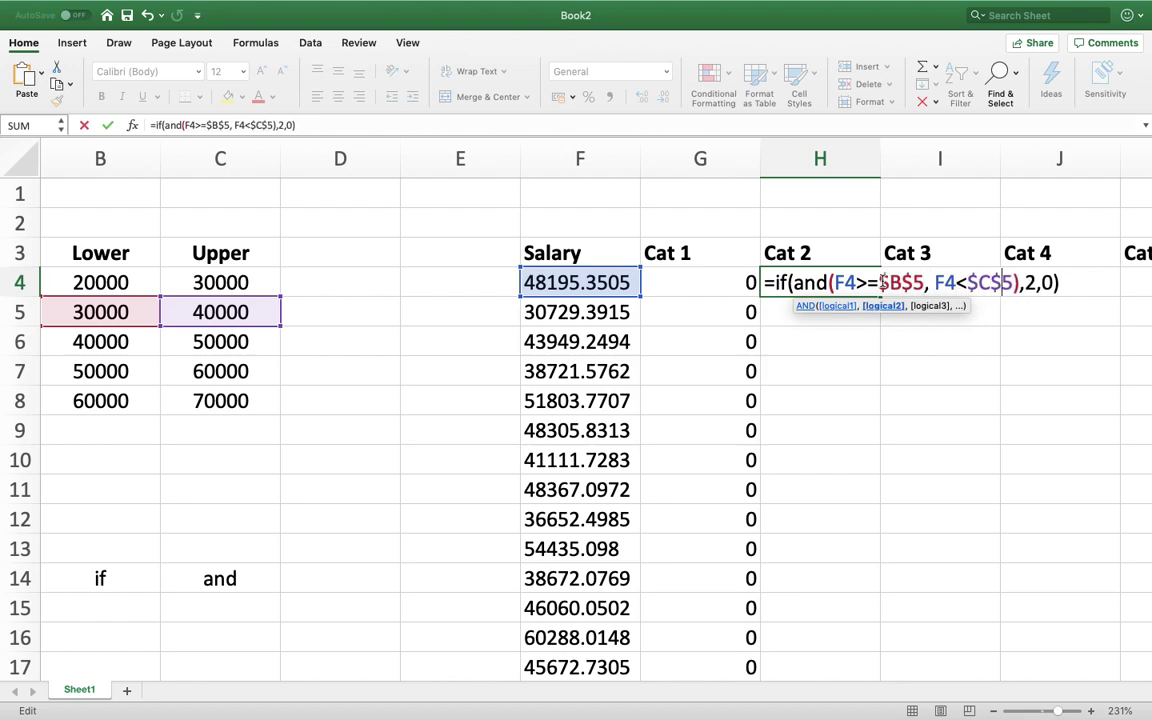
key(Return)
Fill the Cat 2 formula from H4 down to H23 and check the salary in F5 against the Cat 2 limits
click(828, 283)
click(598, 282)
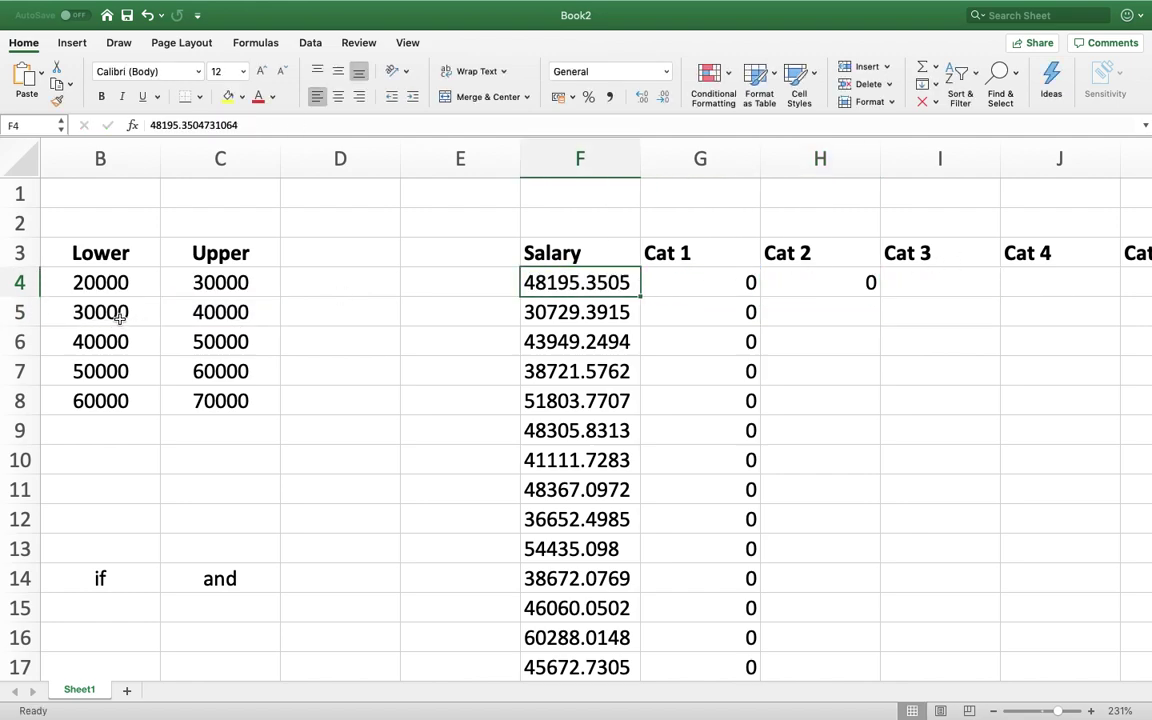
click(823, 283)
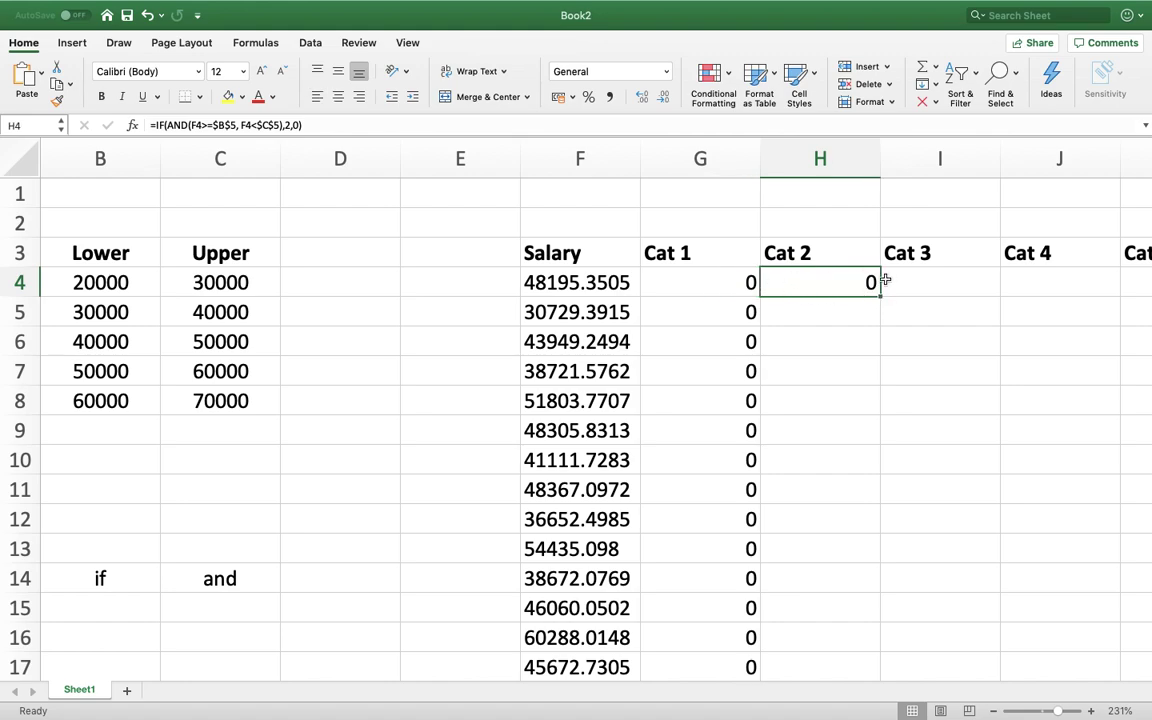
double_click(880, 297)
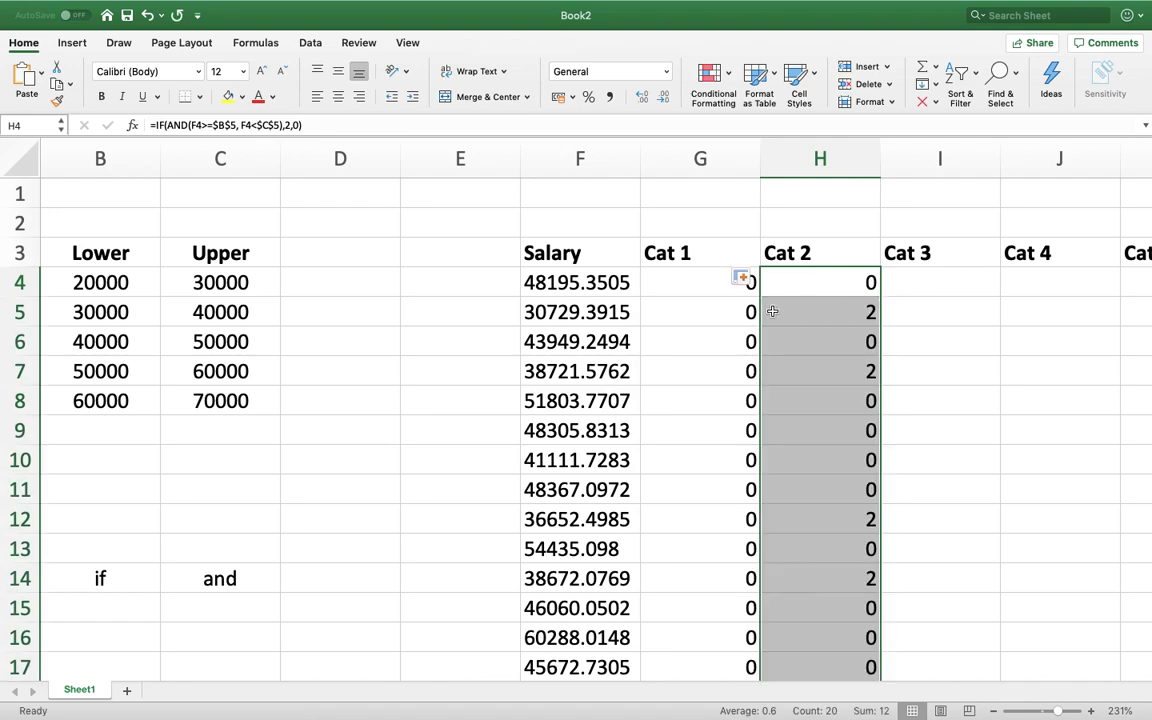
click(818, 310)
click(594, 304)
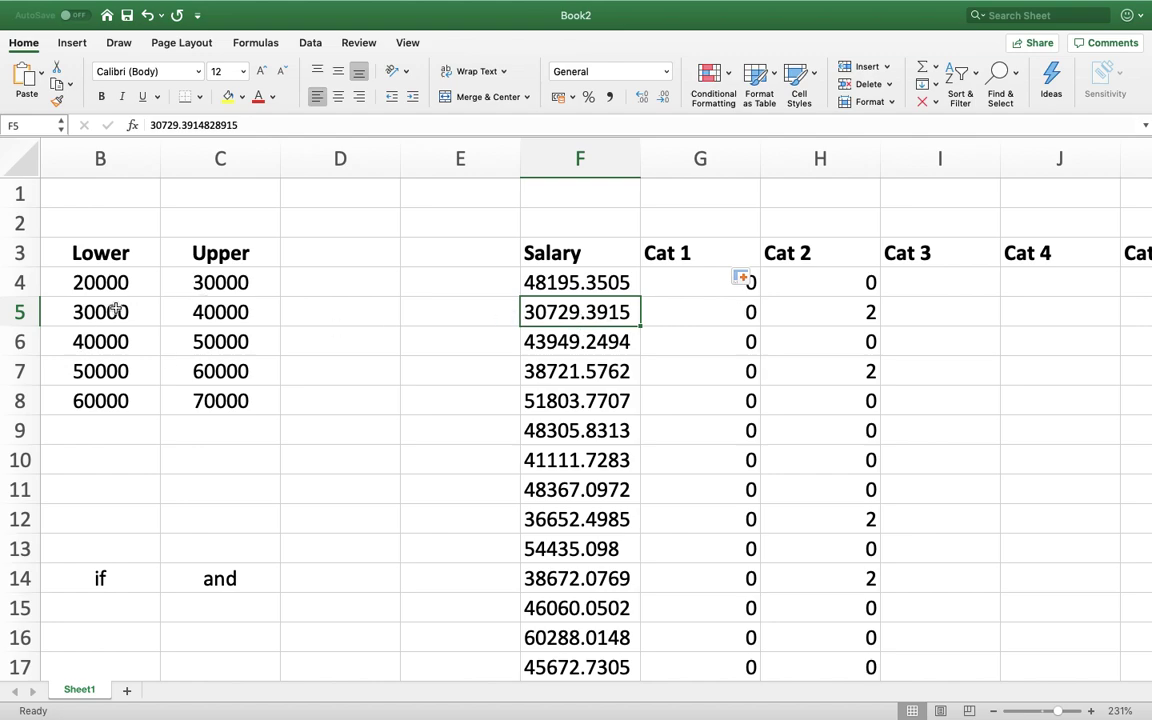
scroll(200, 310, left, 2)
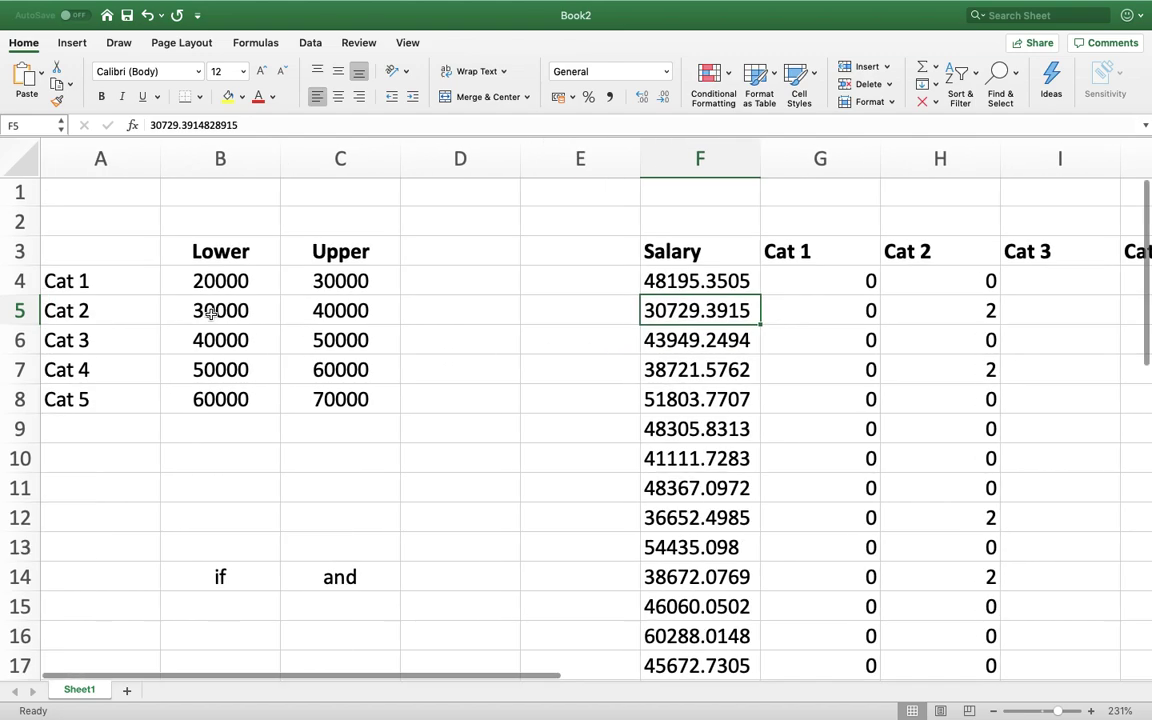
click(63, 311)
Start an IF formula in I4 with a nested AND whose first condition is F4 >= B6
scroll(517, 314, right, 3)
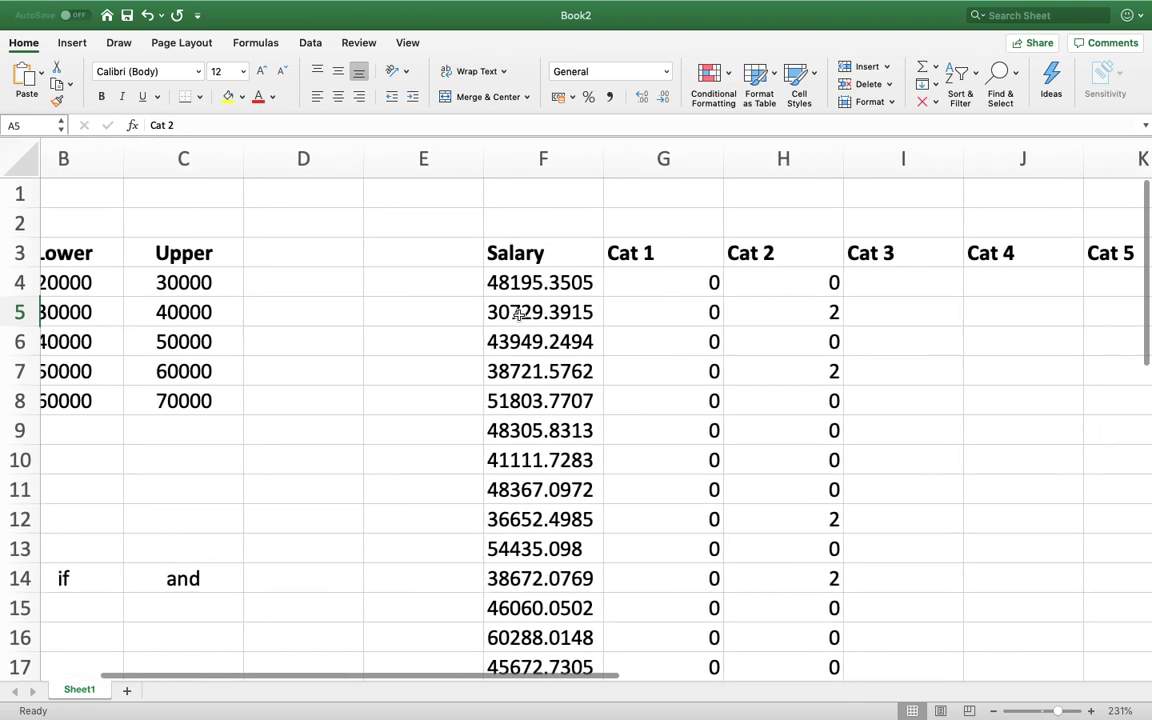
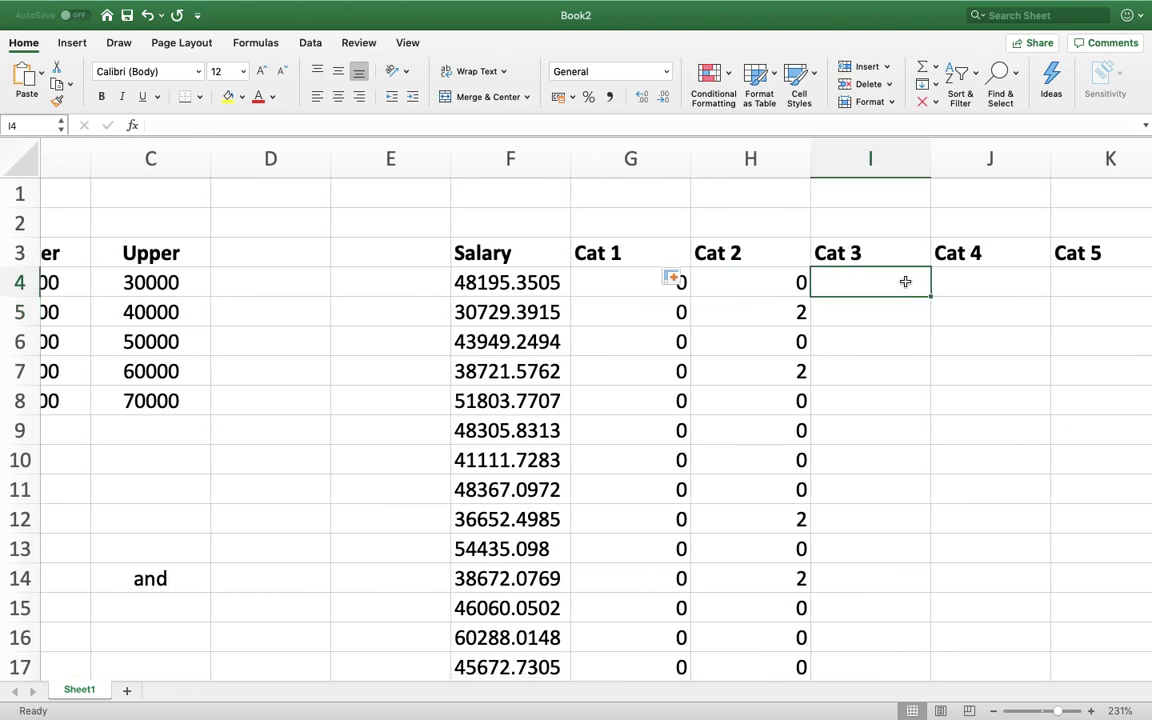
text(=if)
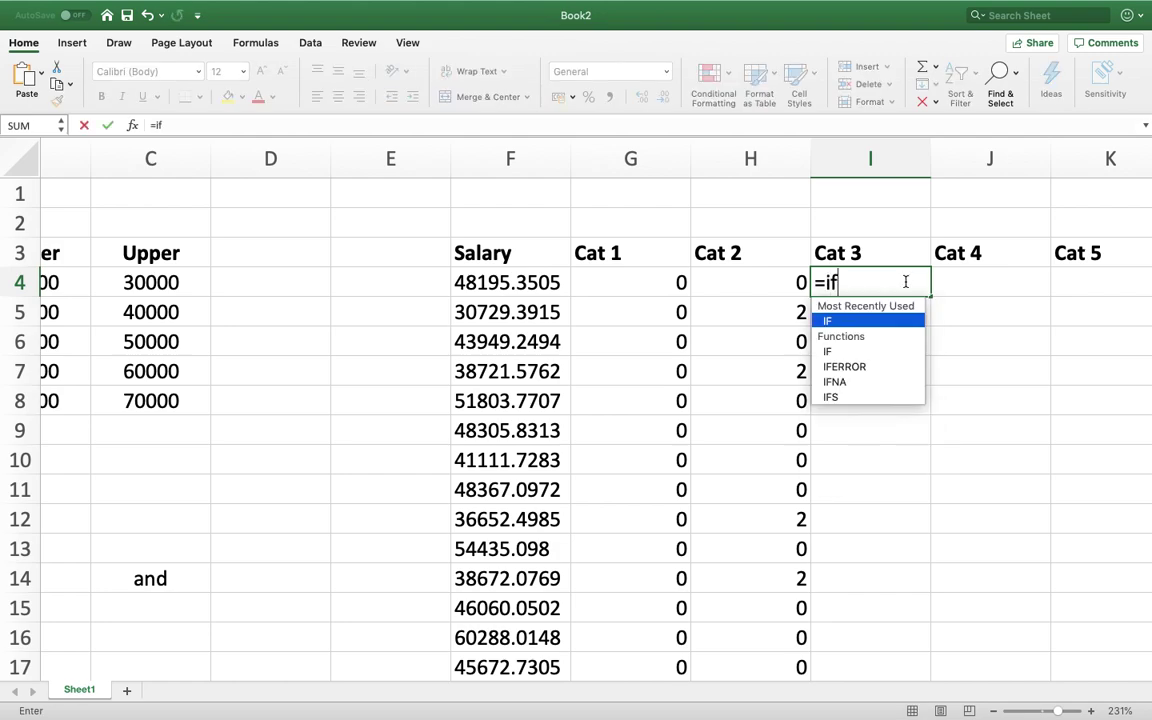
text((and()
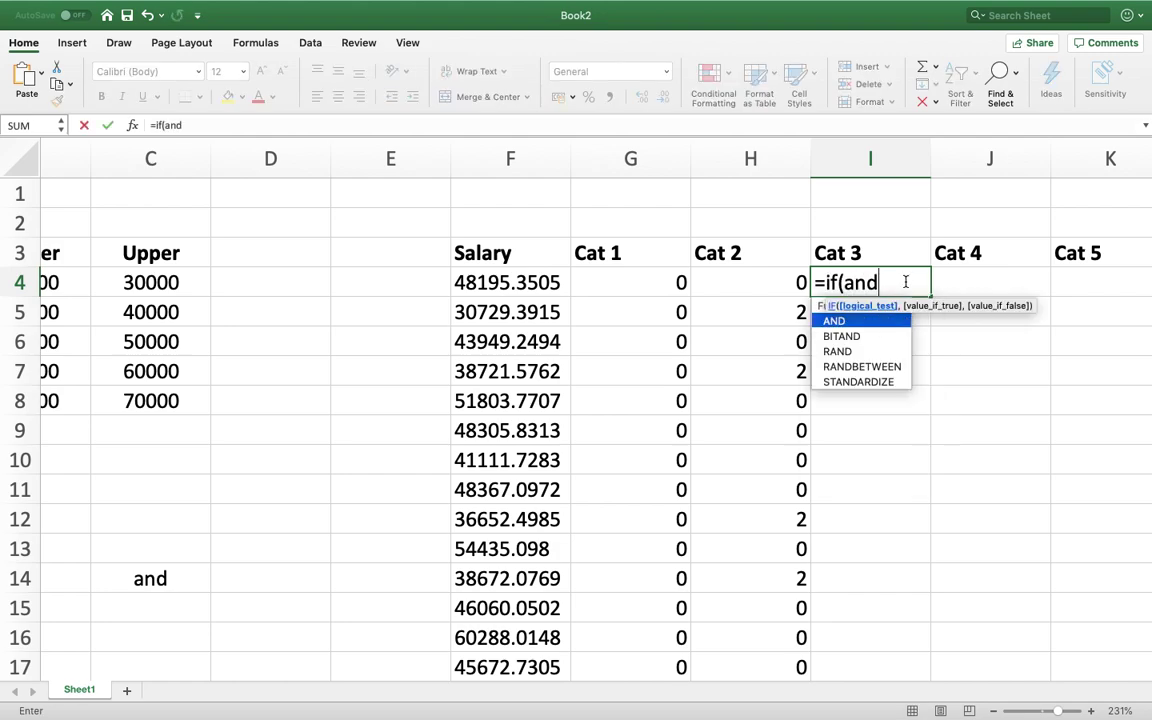
click(527, 283)
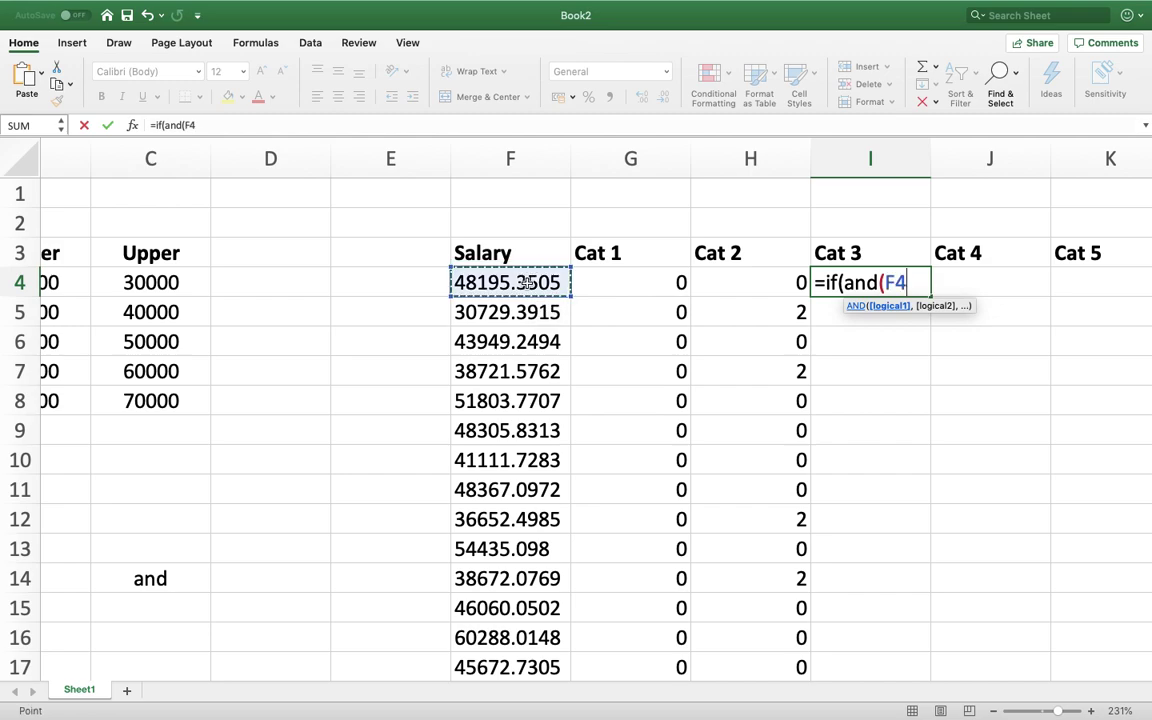
text(>)
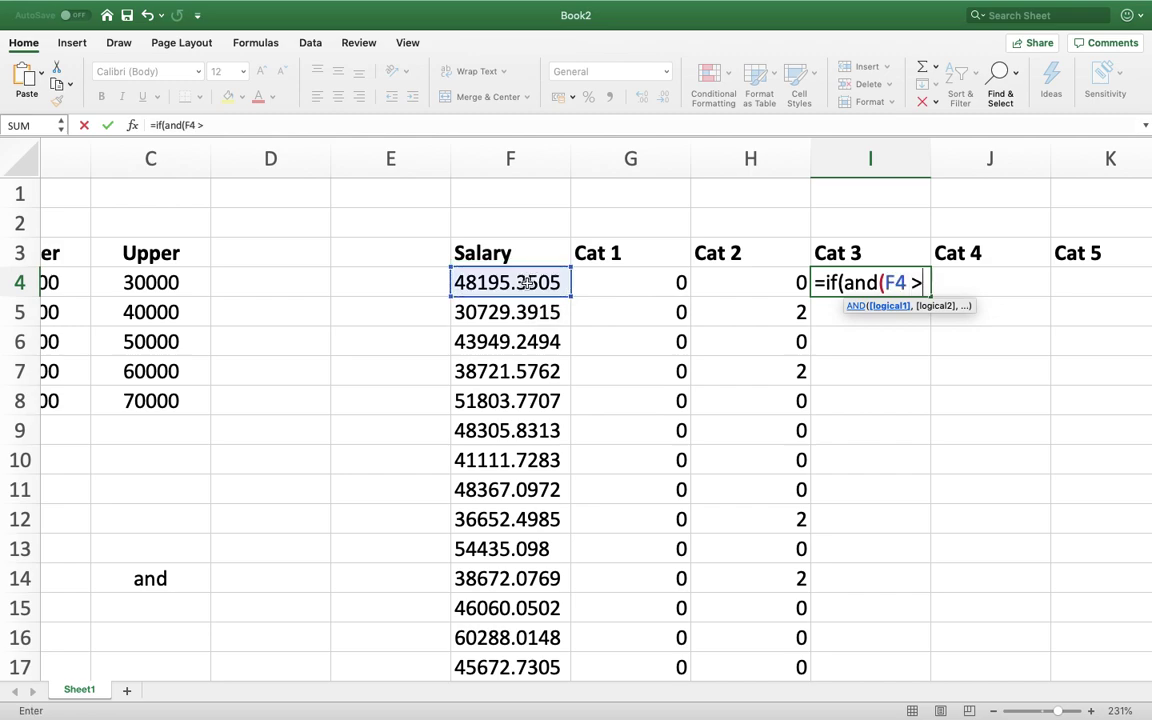
text(=)
click(50, 341)
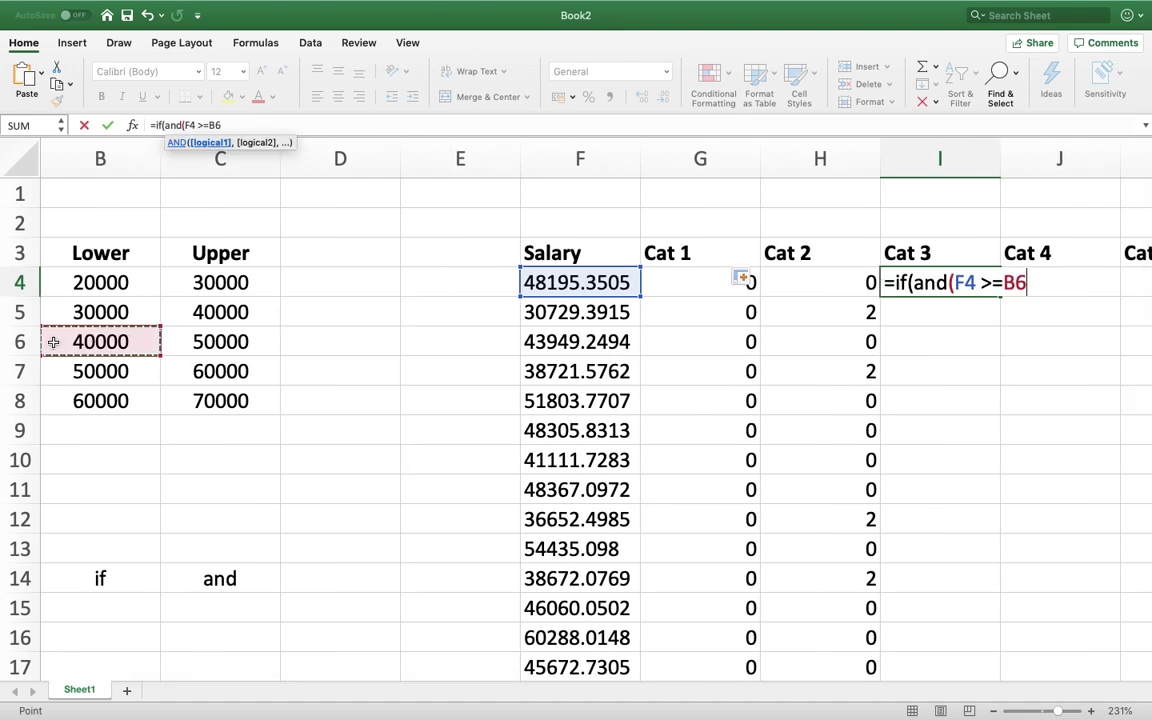
text(,)
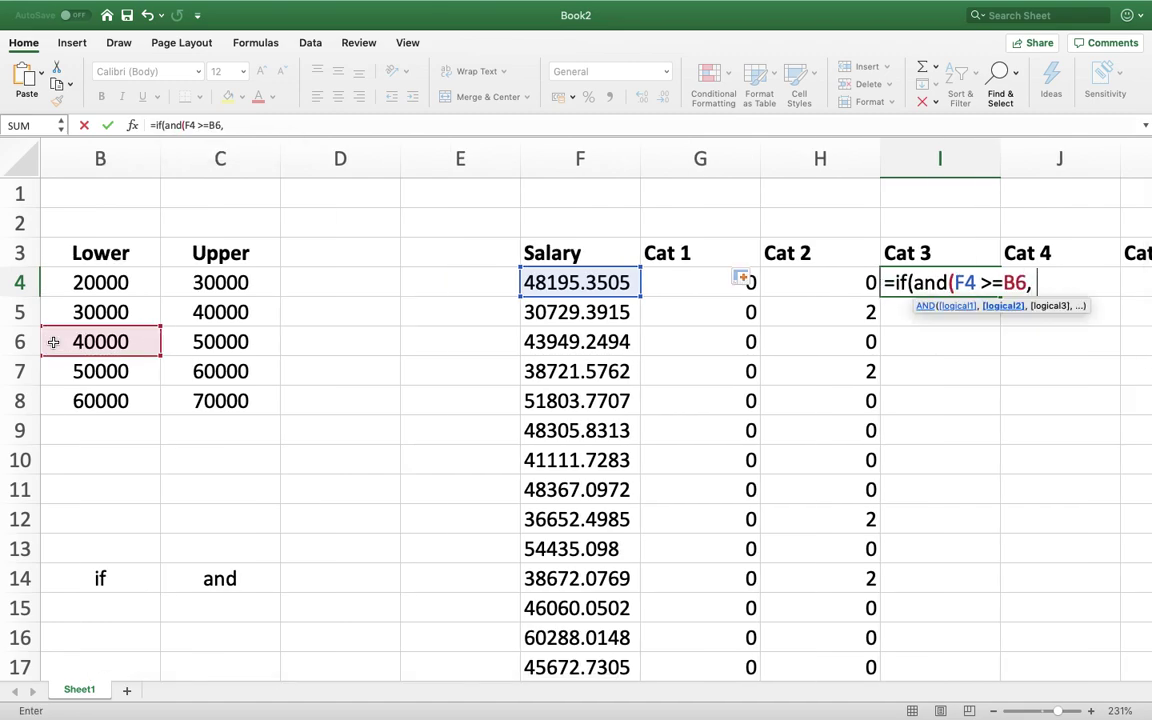
Complete the I4 formula with the second AND condition F4<C6, returning 3 if true and 0 if false, and enter it
click(563, 283)
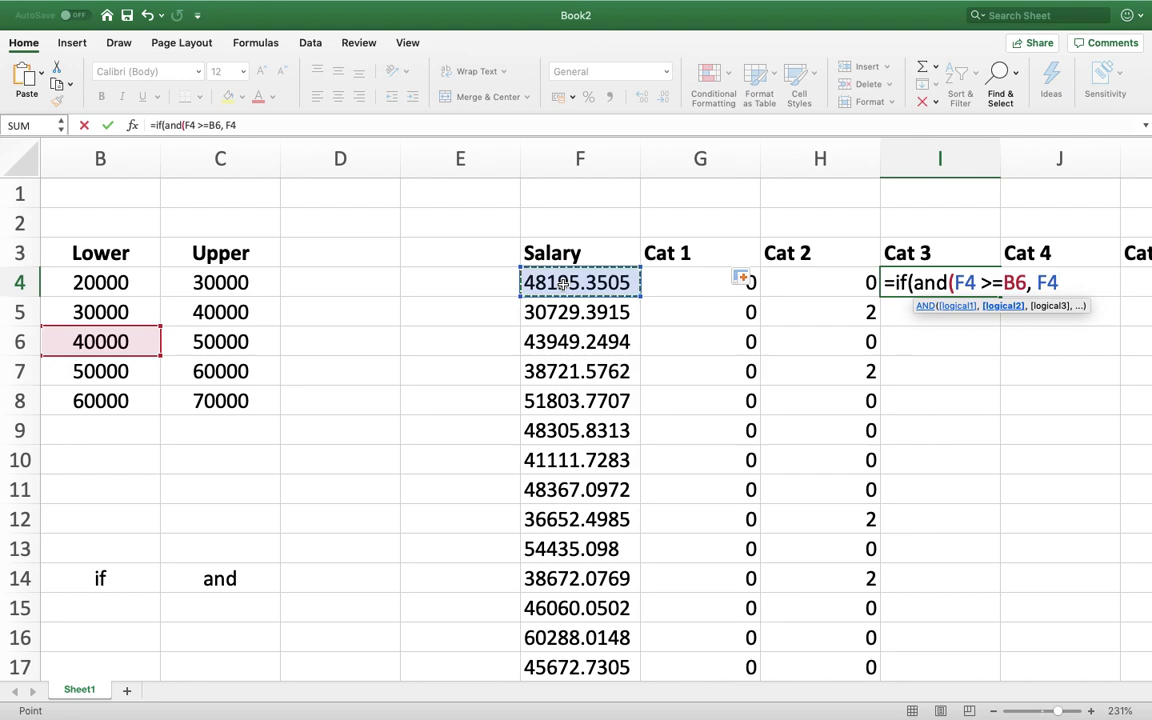
text(<)
click(220, 342)
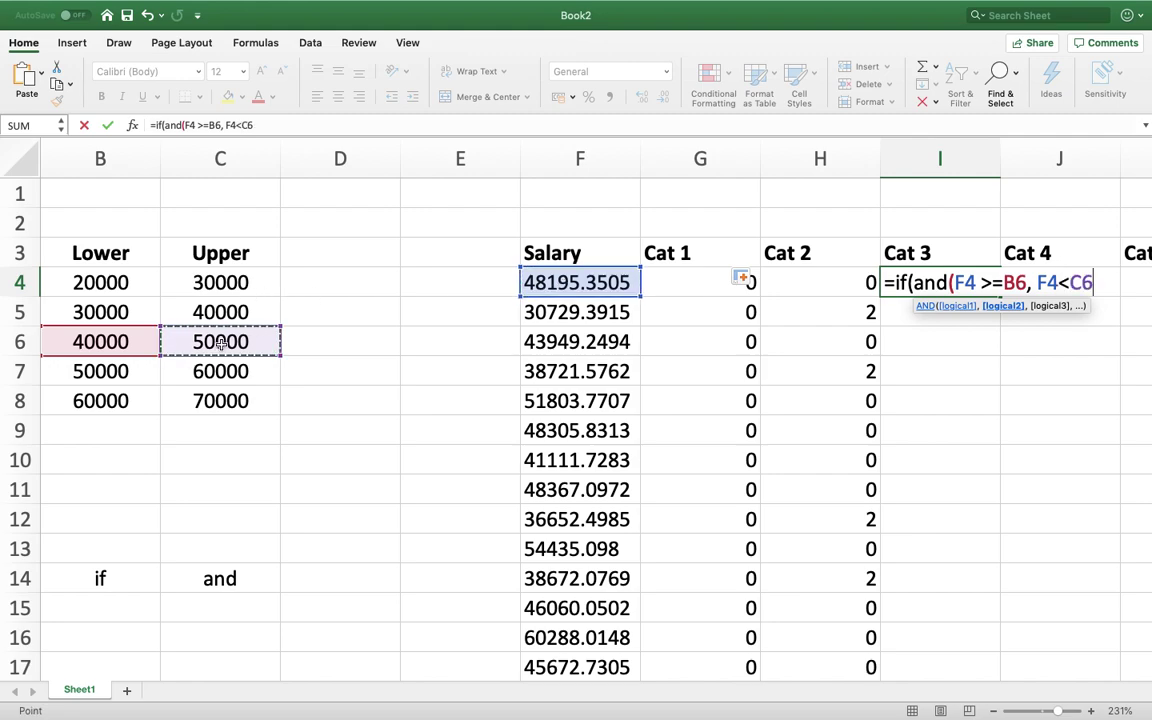
text(),)
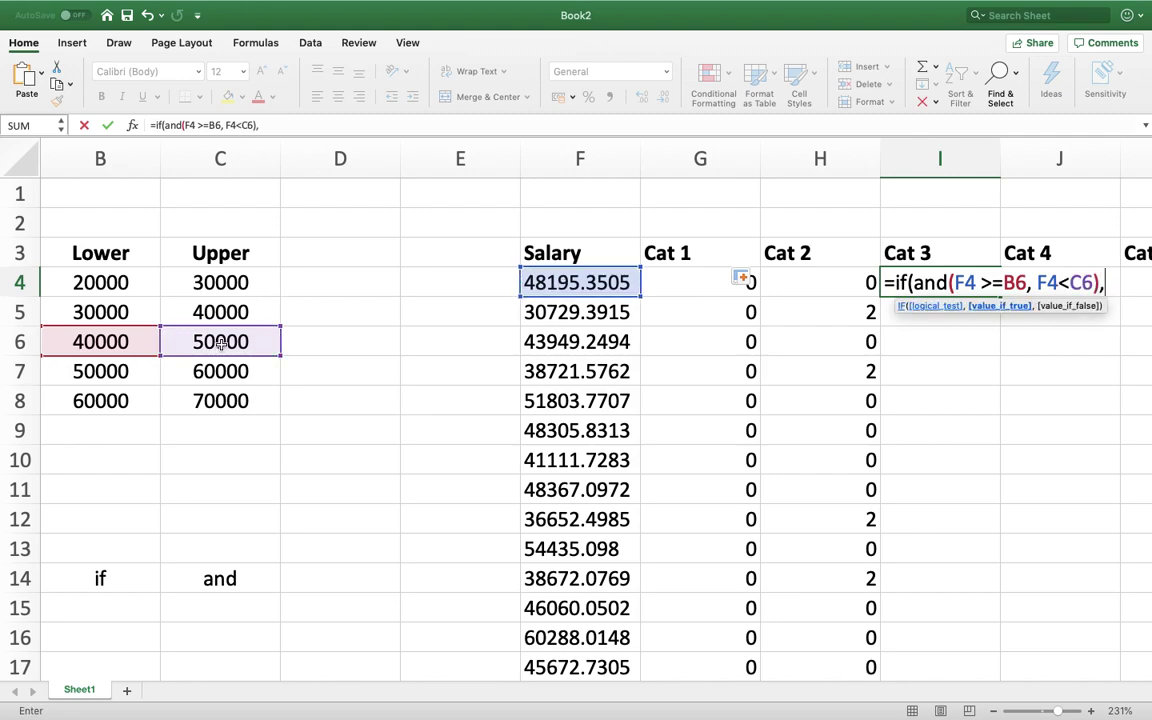
text(3,0))
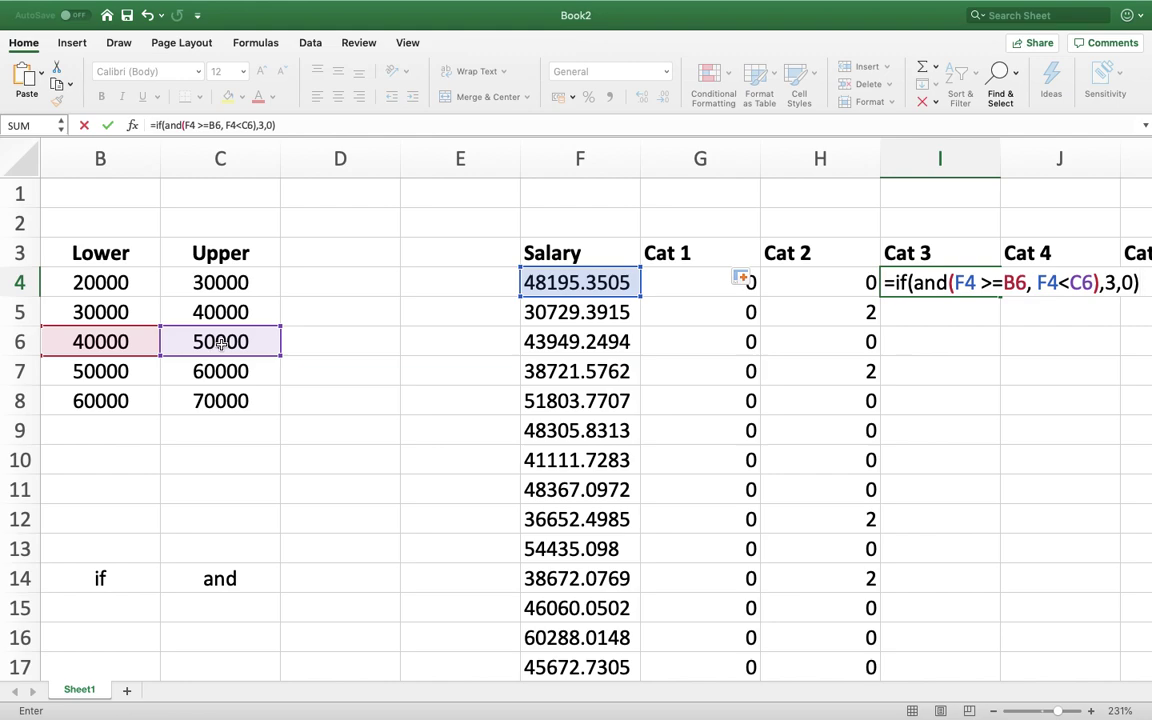
key(Return)
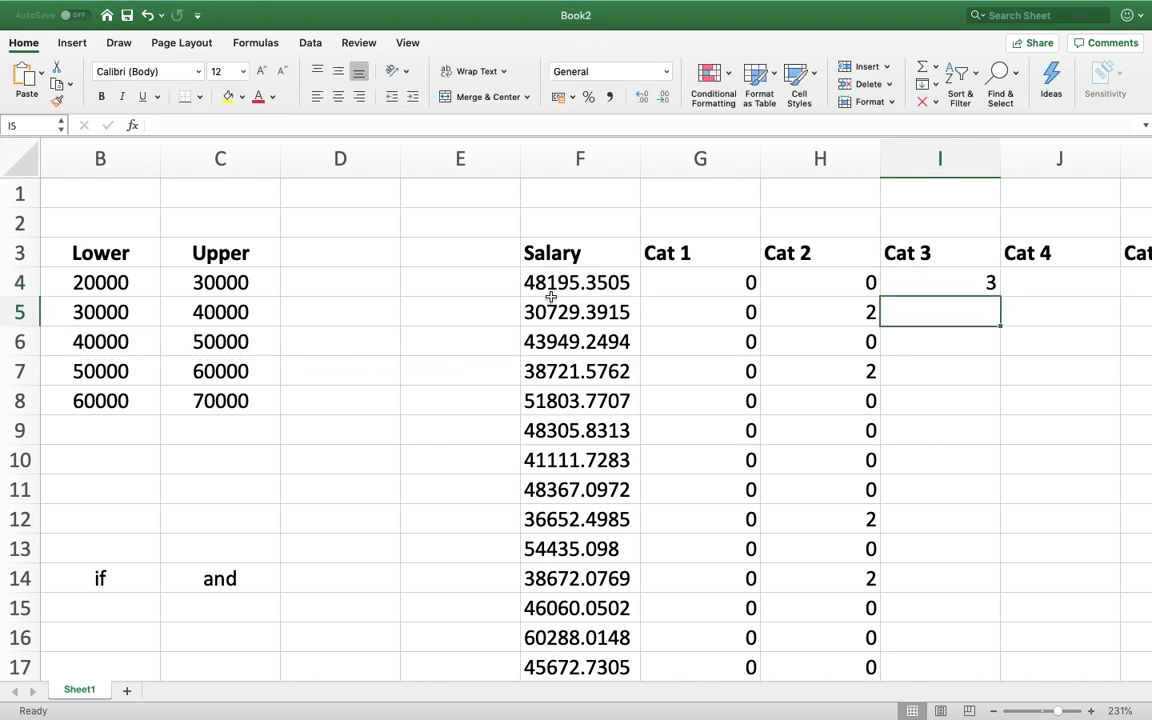
Check the salary in F4 against the Cat 3 limits in B6:C6 and fill the I4 formula down to I23
click(551, 292)
drag(75, 340, 187, 347)
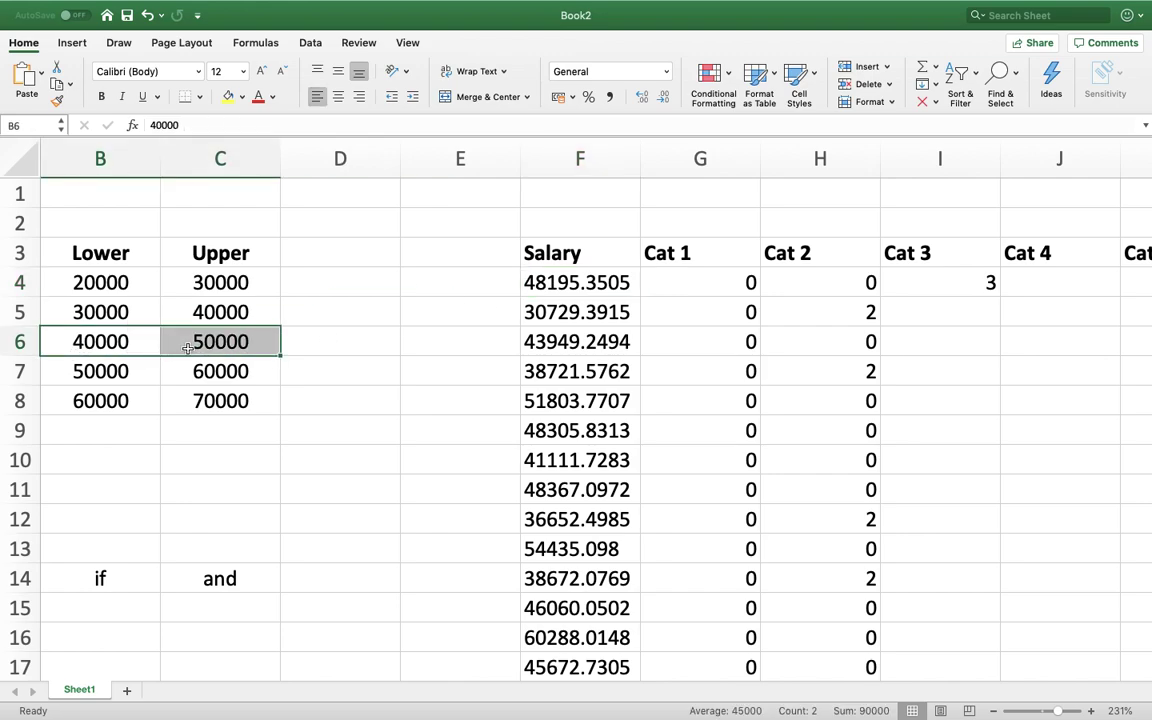
click(902, 282)
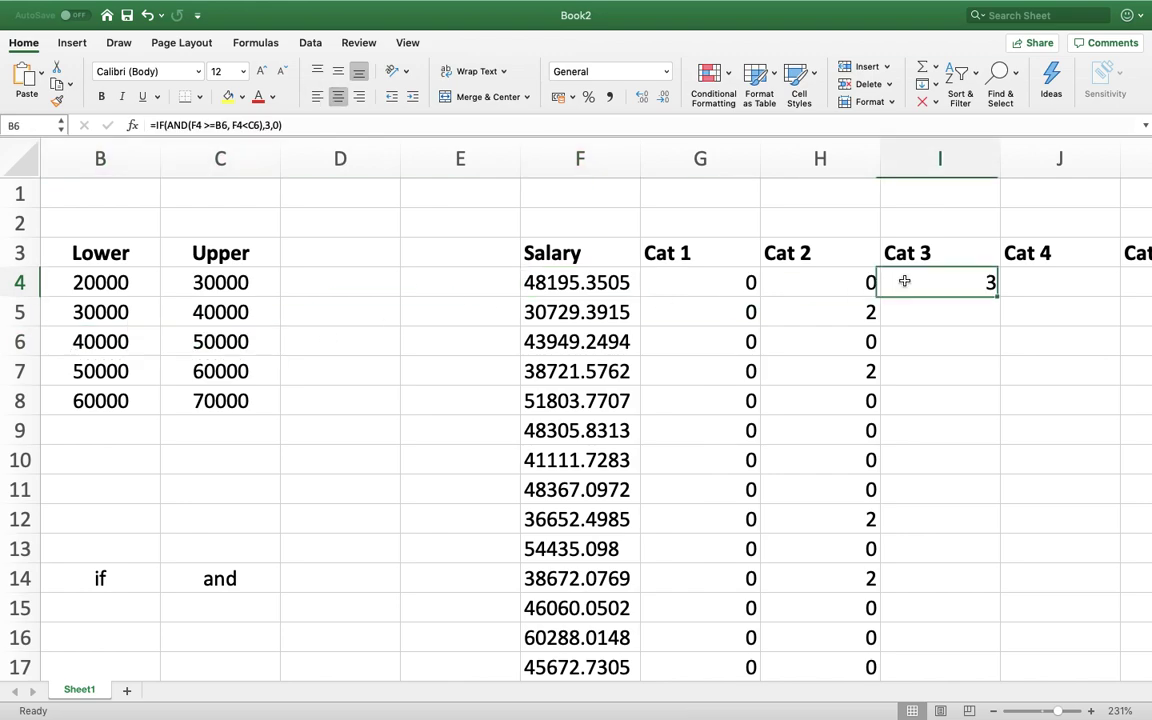
double_click(1001, 295)
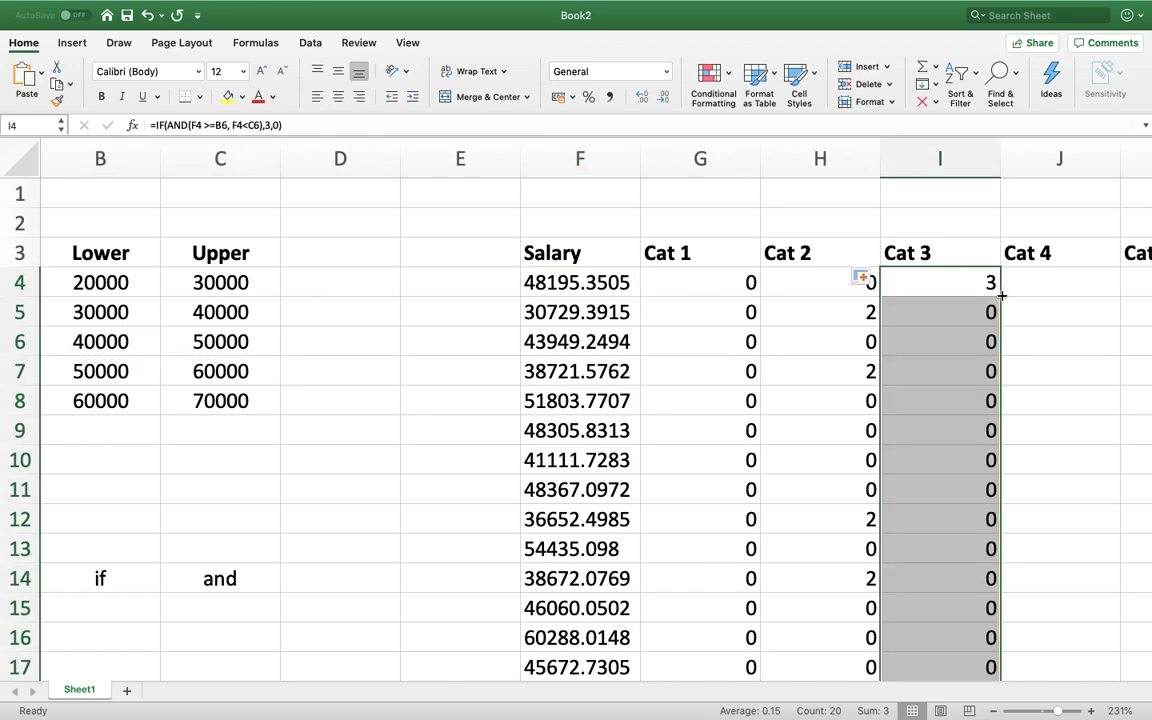
Start an IF formula in J4 with a nested AND whose first condition is F4>=B7
click(1068, 282)
text(=)
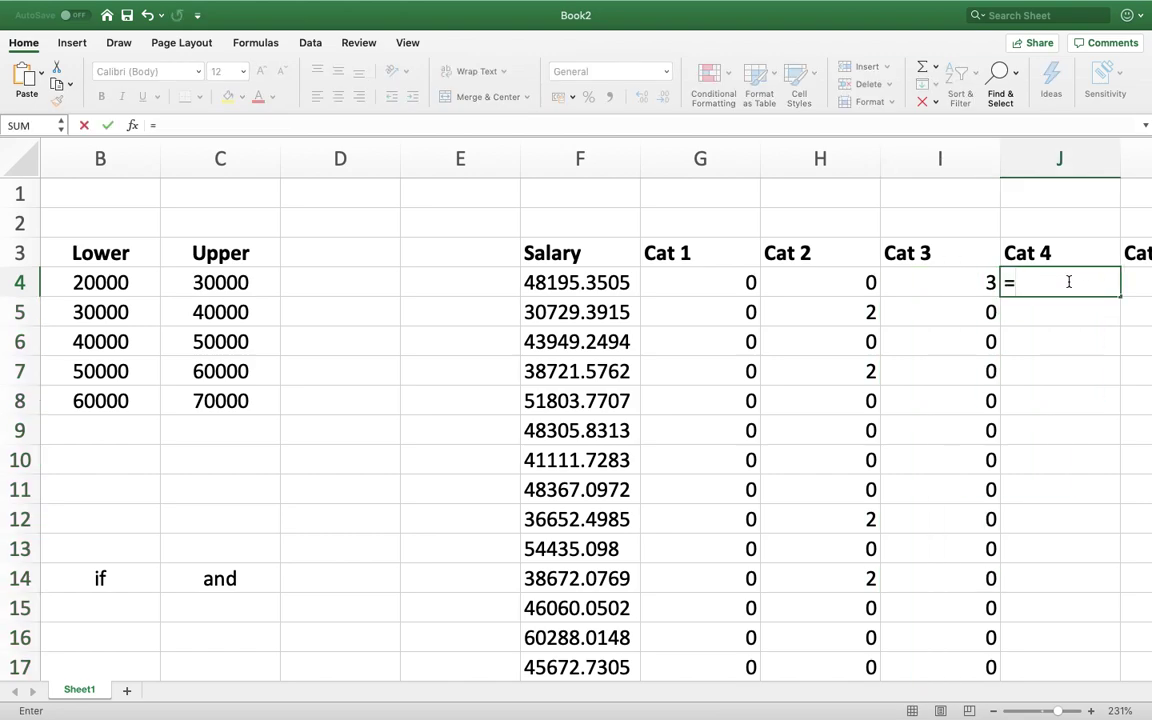
text(if()
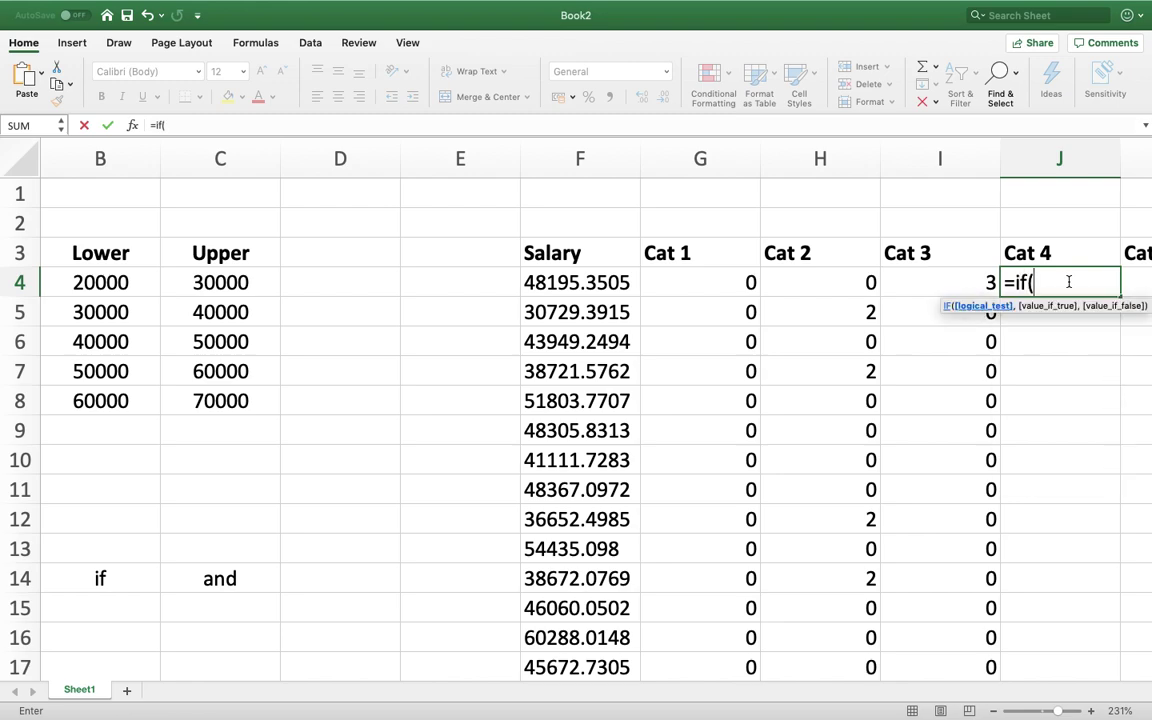
text(and()
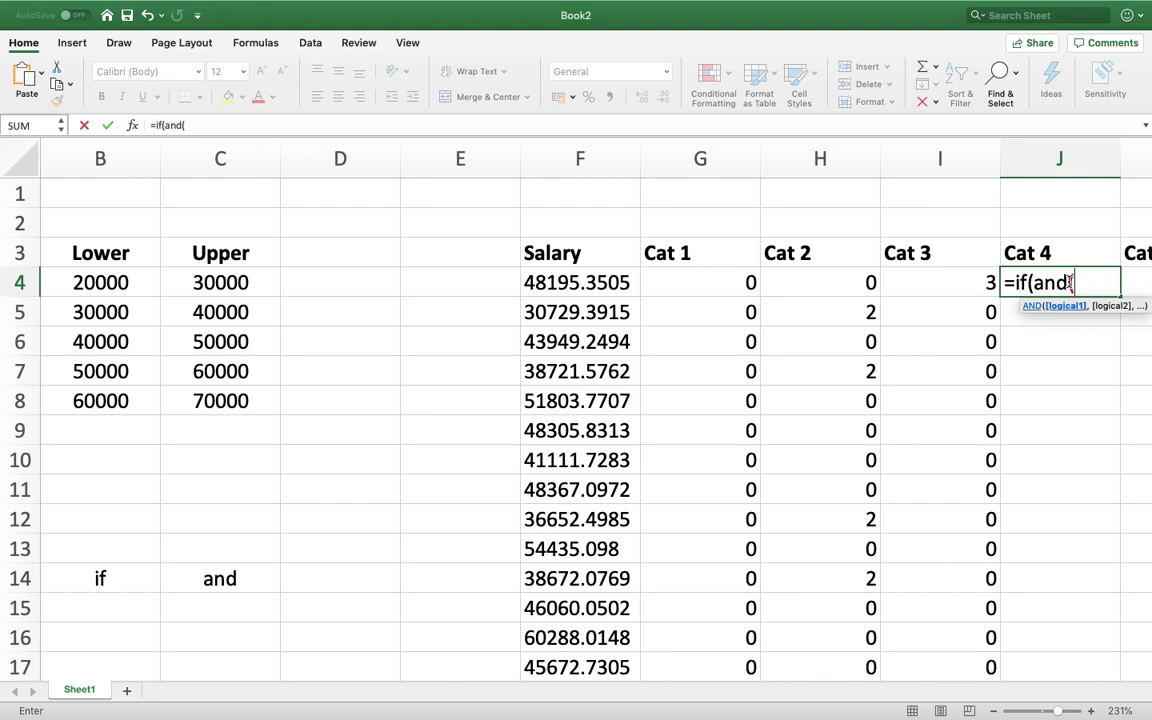
click(590, 283)
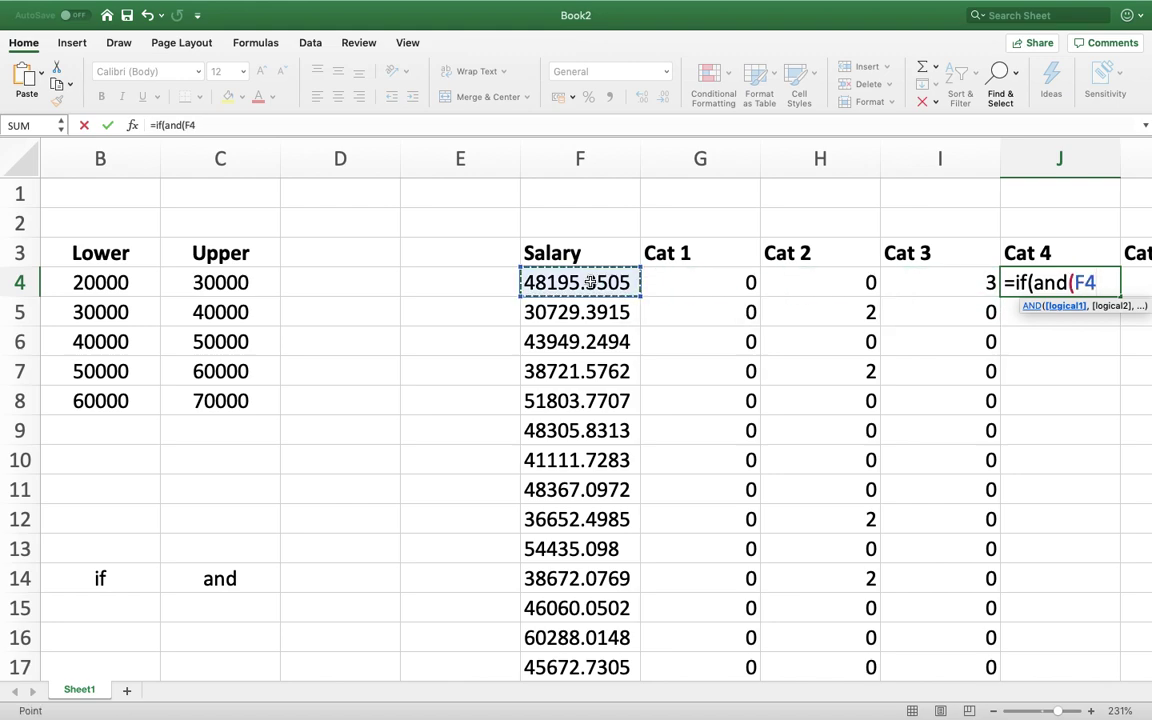
text(>=)
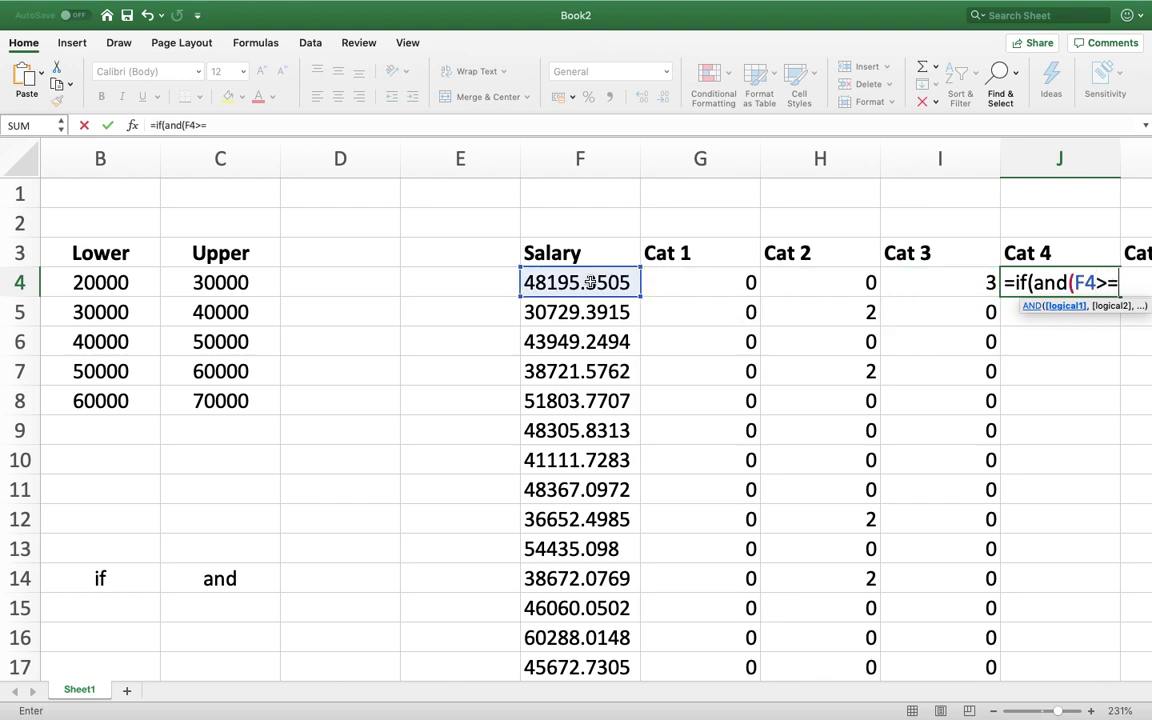
click(95, 371)
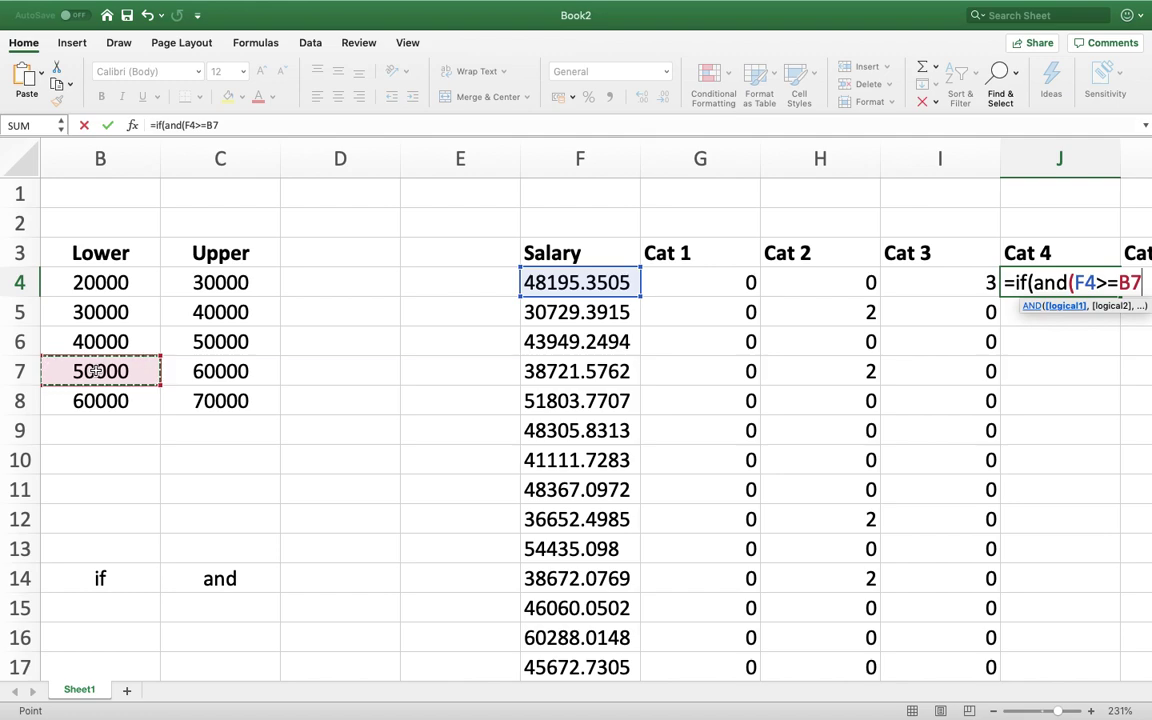
text(,)
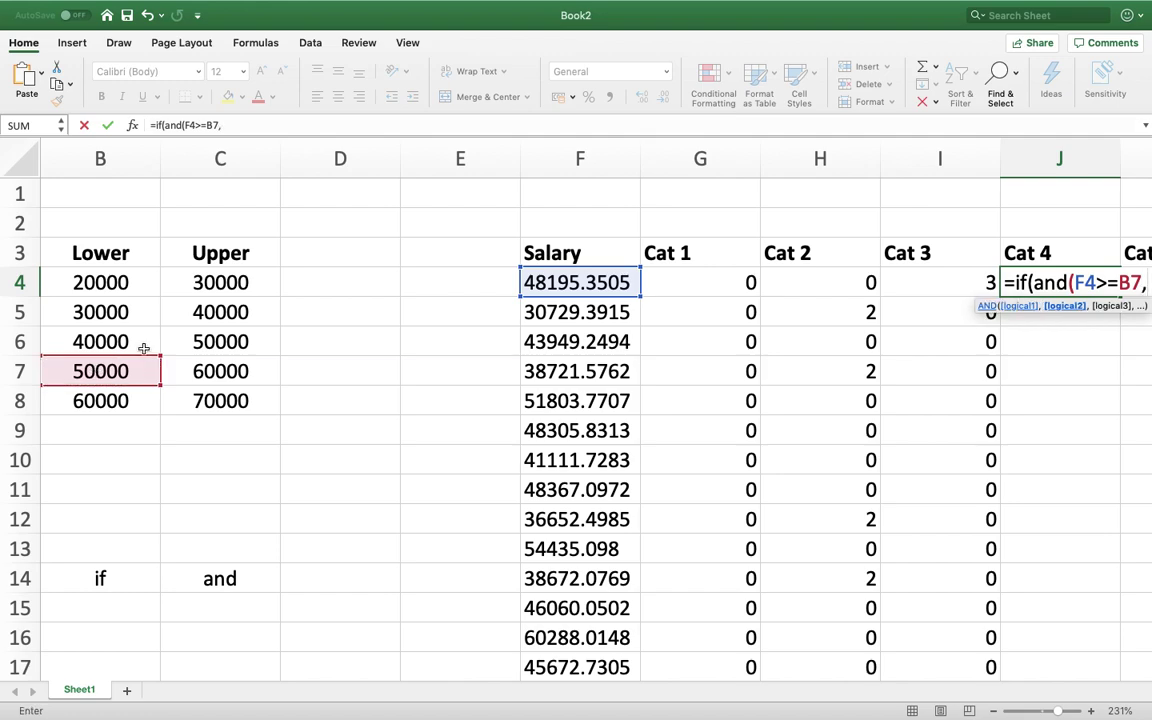
Add the second AND condition F4<C7 to the J4 formula, returning 4 if true and 0 if false
click(582, 289)
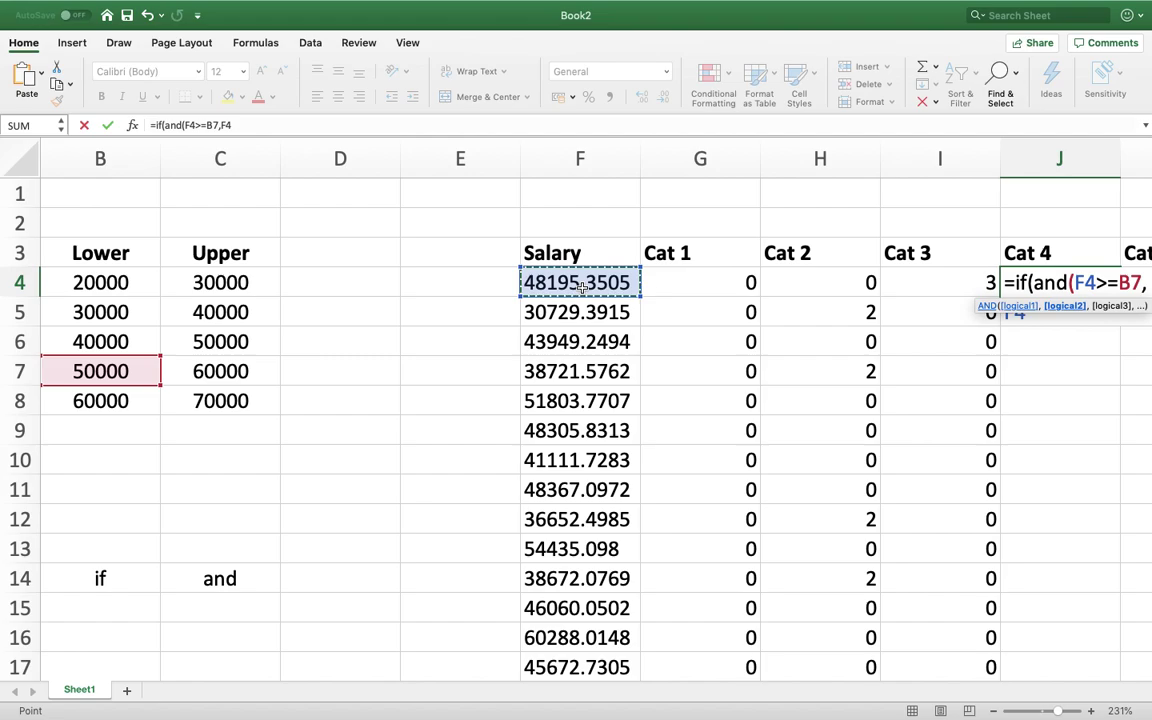
scroll(582, 289, right, 2)
scroll(582, 289, left, 2)
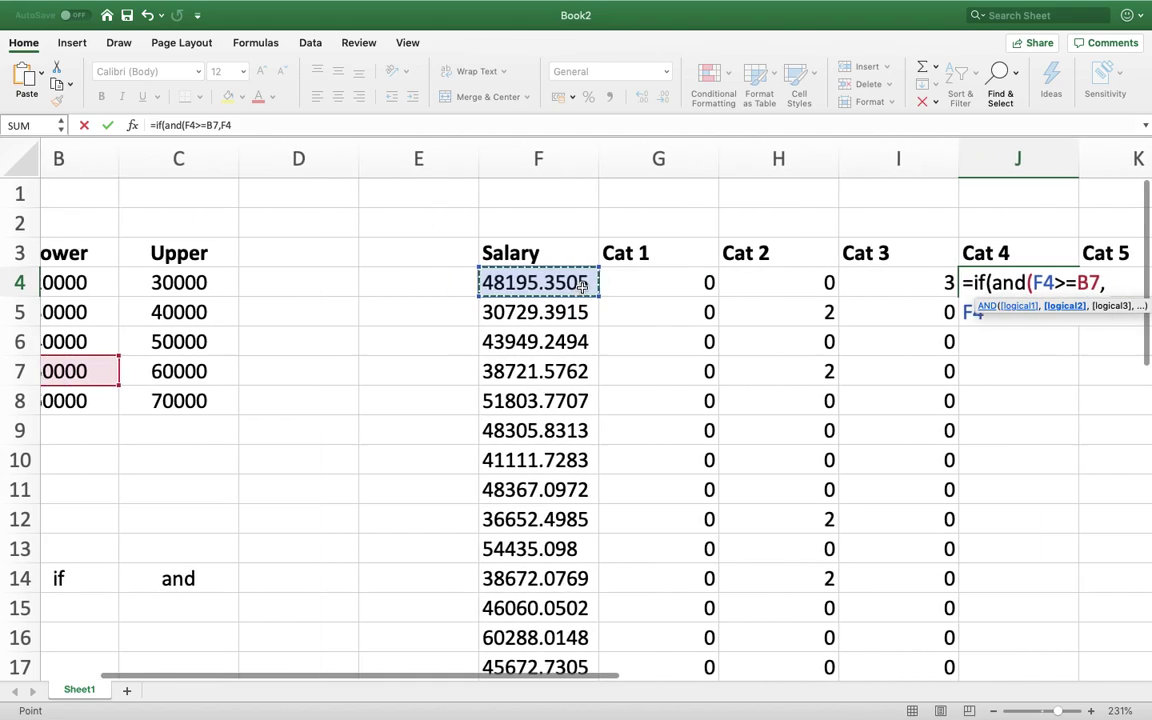
text(<)
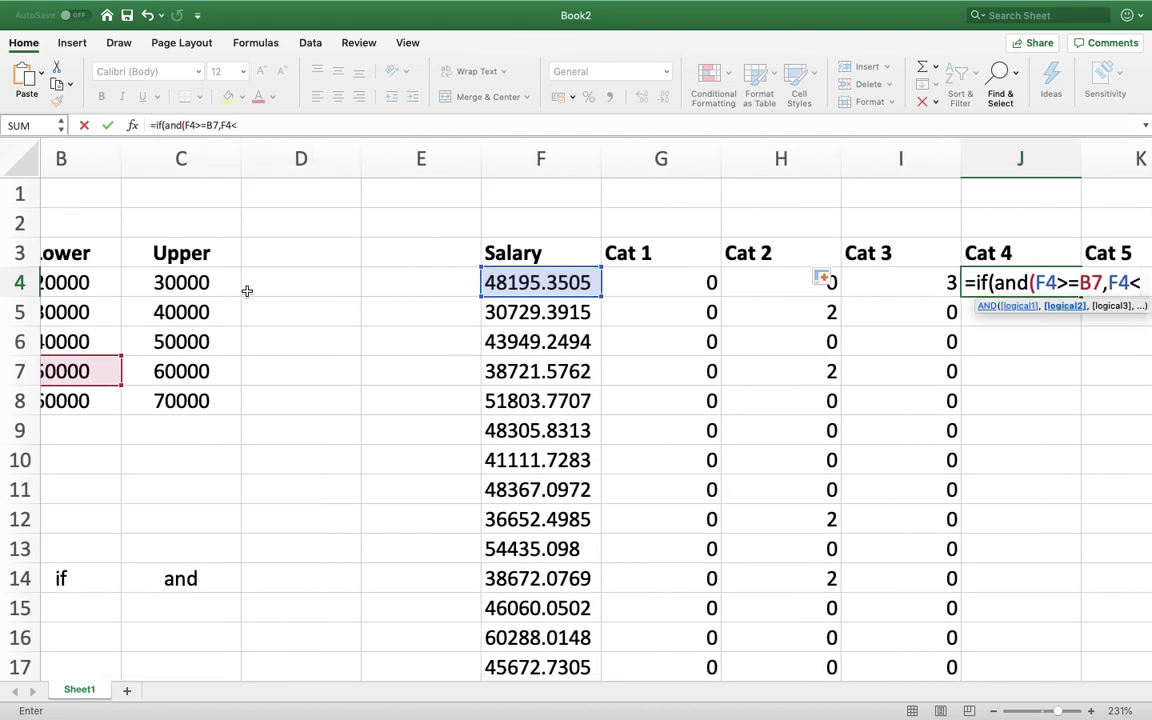
click(183, 373)
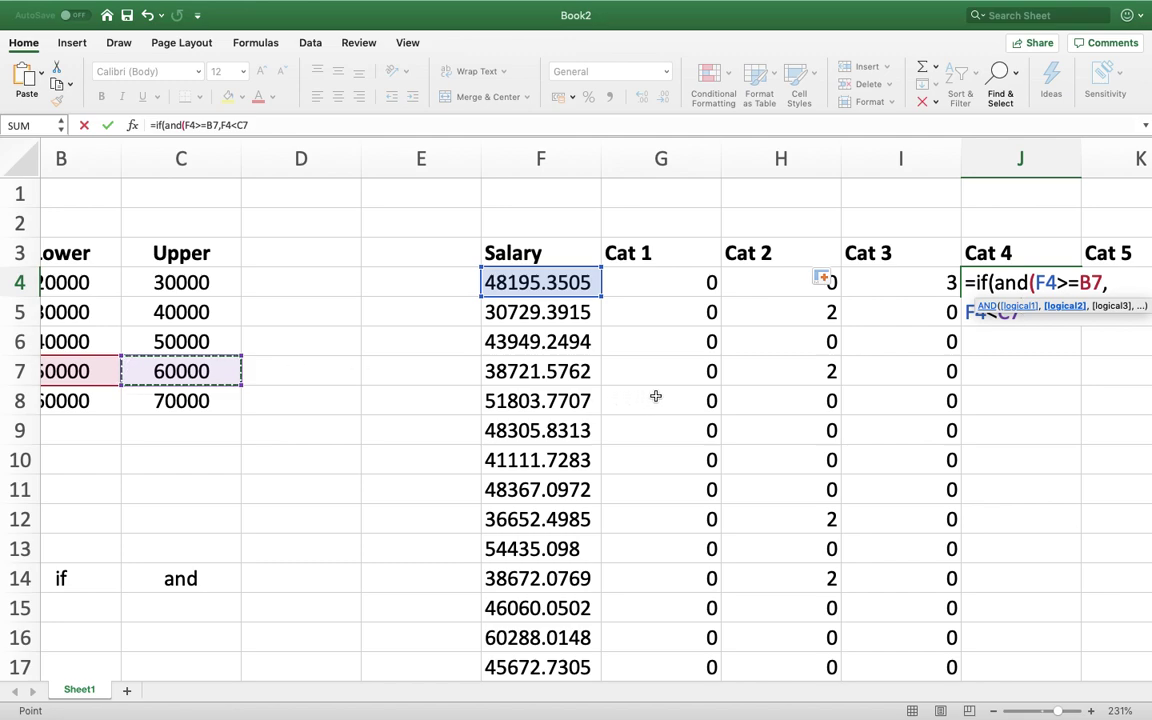
scroll(656, 393, right, 5)
scroll(680, 395, left, 3)
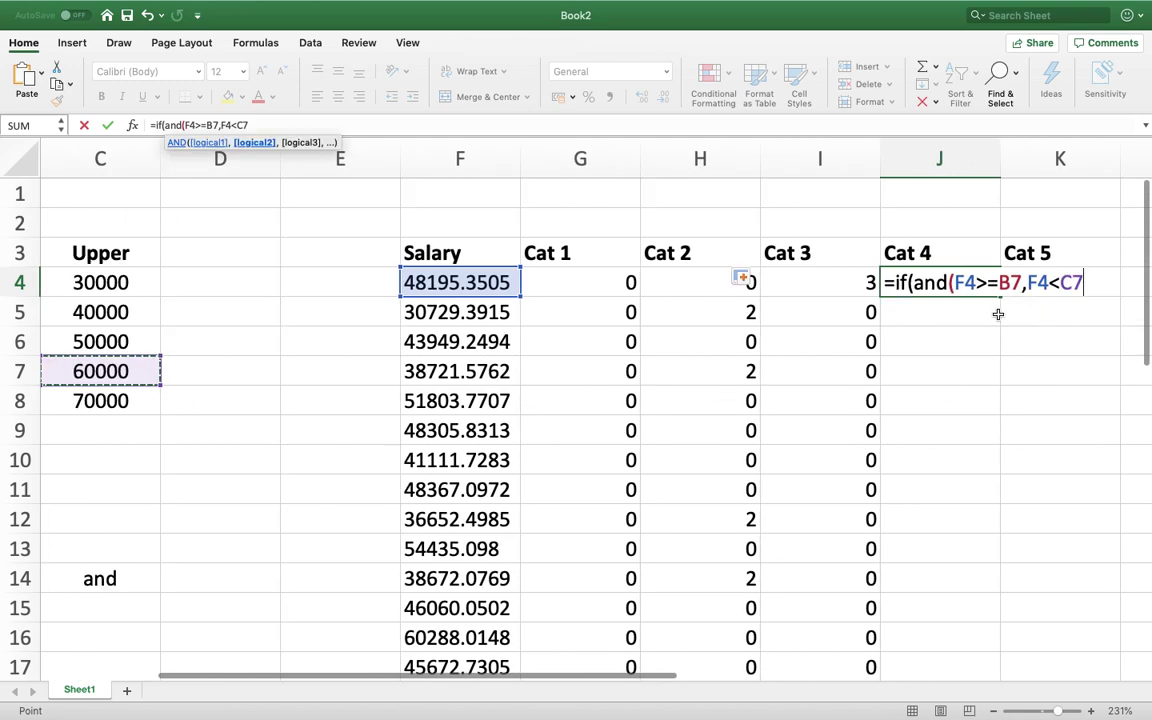
text())
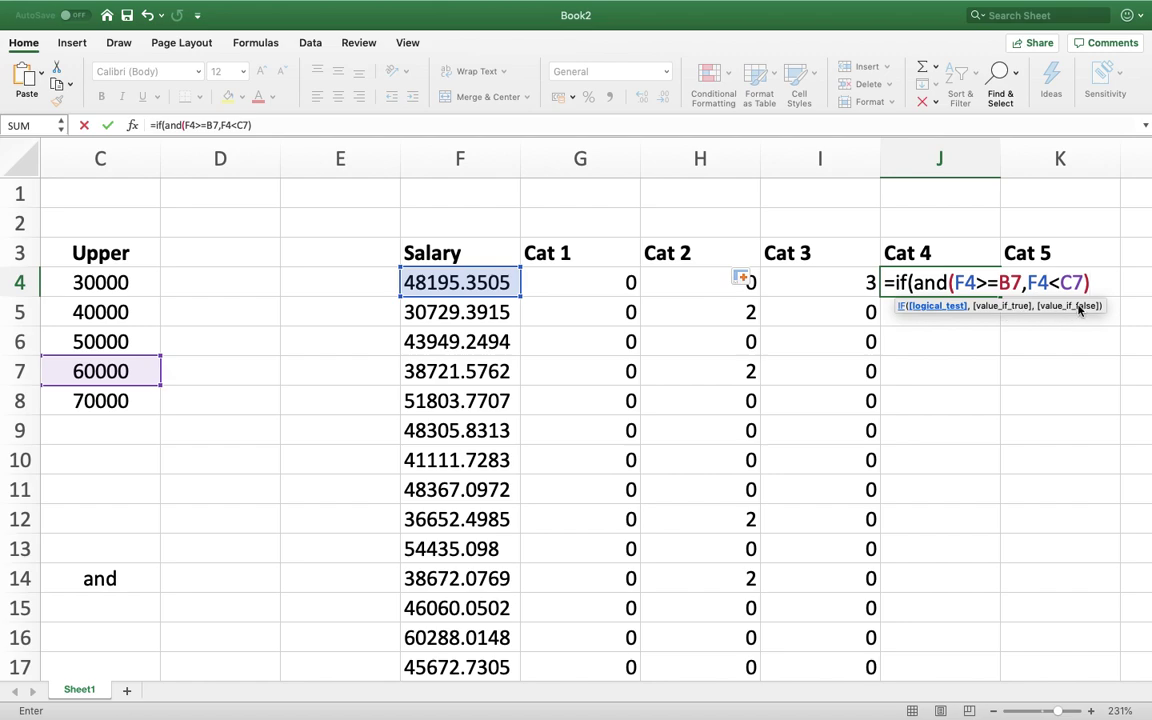
text(,)
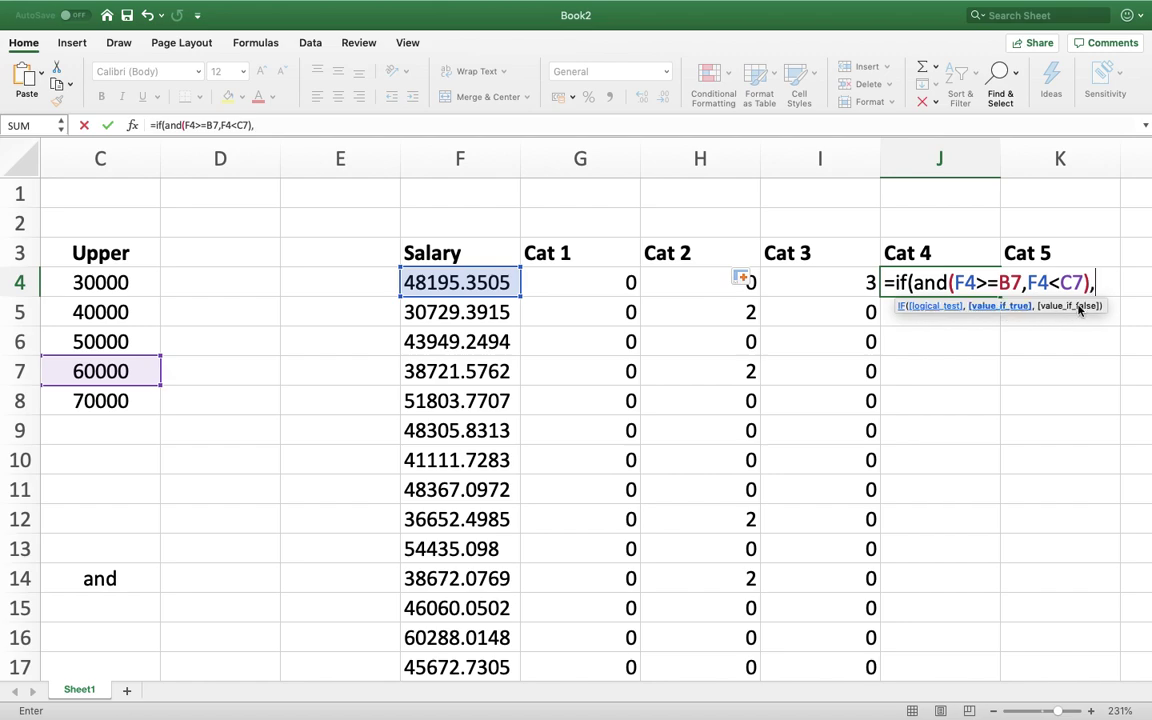
text(4,0)
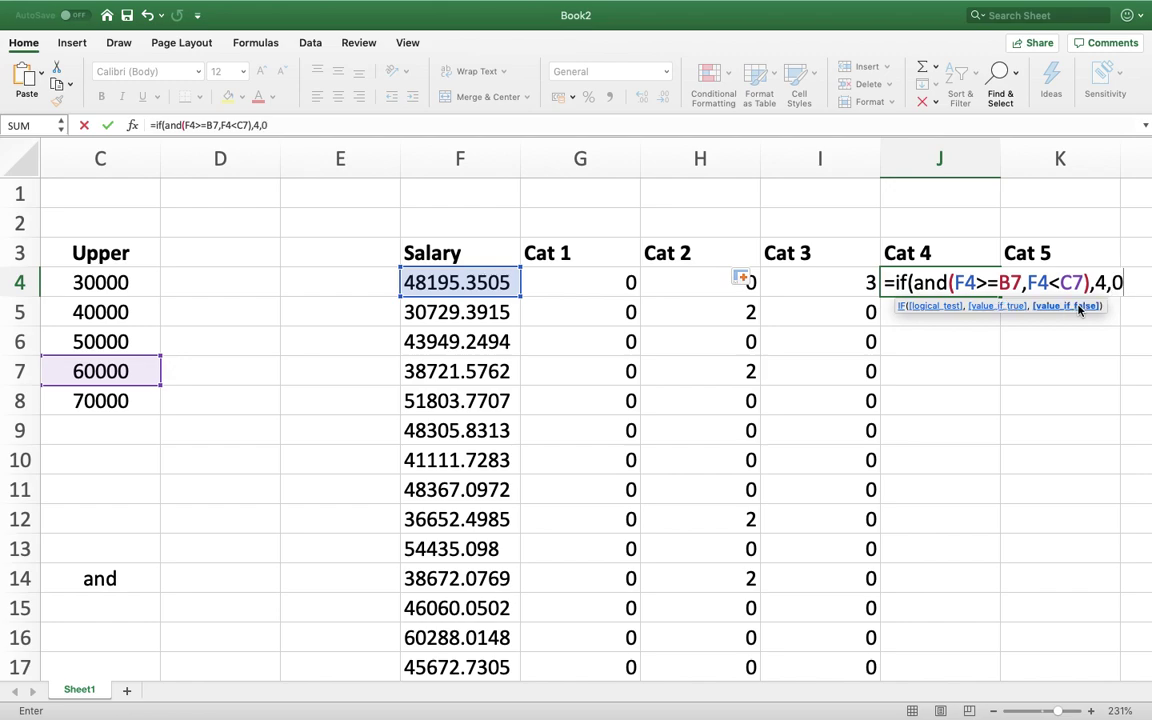
text())
Make the limit references absolute as $B$7 and $C$7 in the J4 formula and enter it
key(F2)
key(Left)
key(Left)
key(Left)
key(Left)
key(Left)
key(Left)
key(Left)
key(Left)
key(Left)
key(Left)
key(Left)
key(Left)
key(Left)
key(Left)
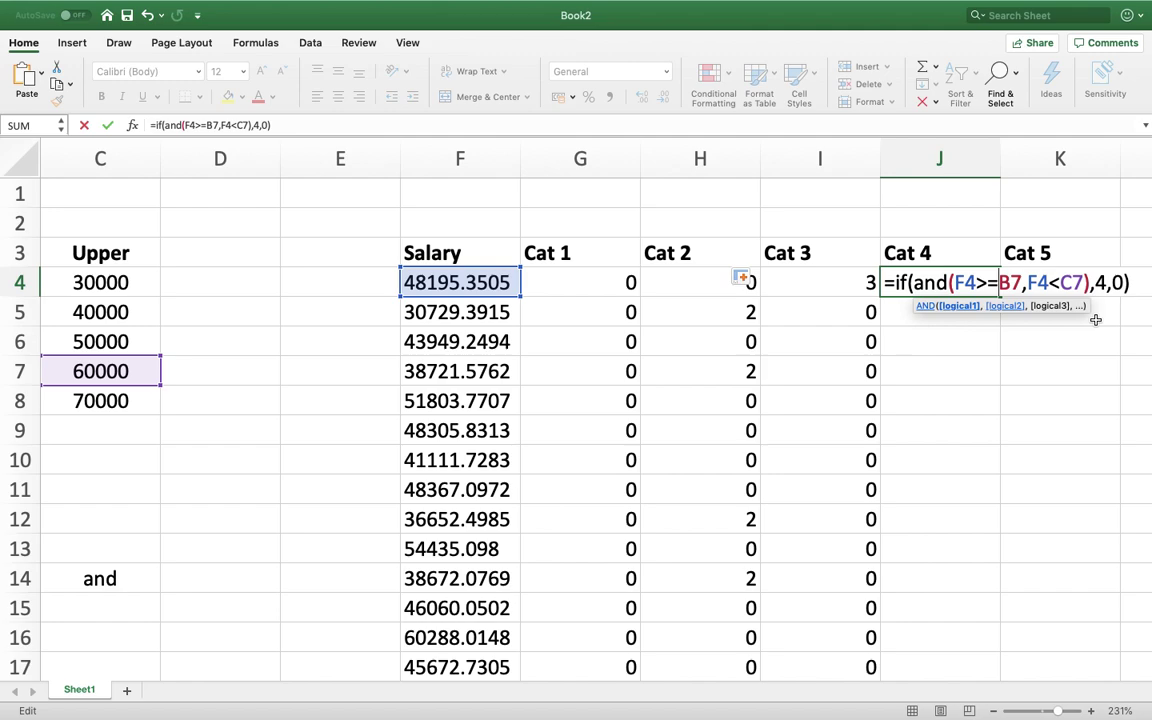
text($B)
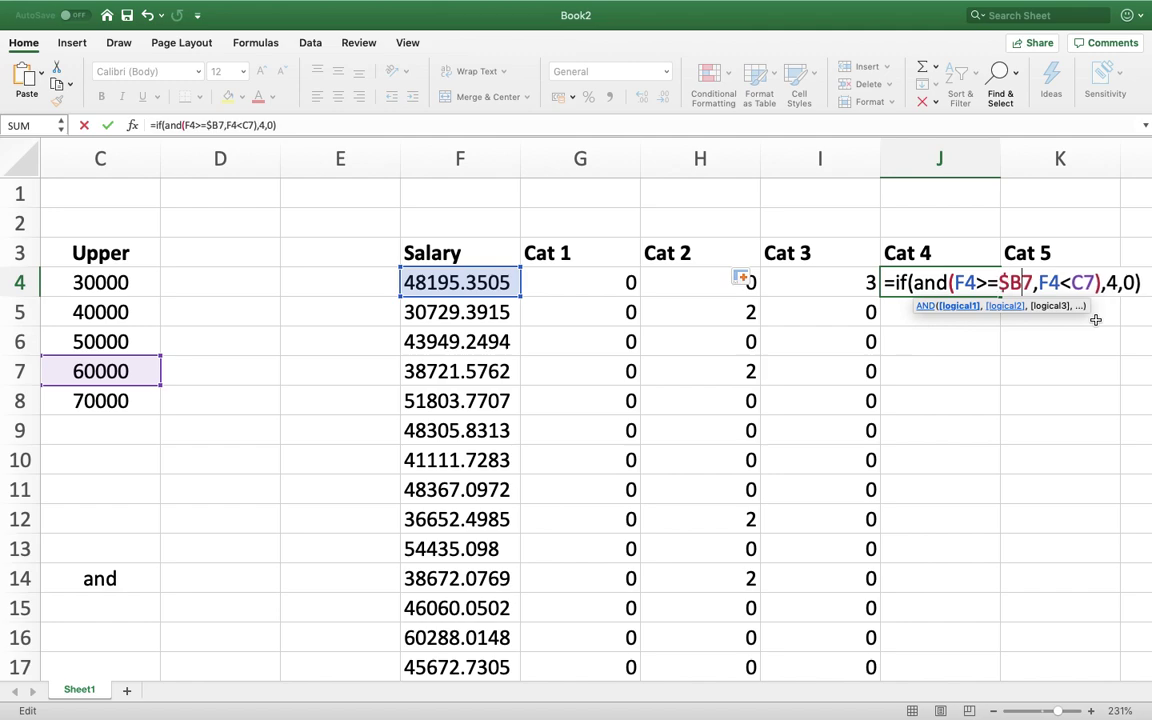
text($)
key(Right)
key(Right)
text($B)
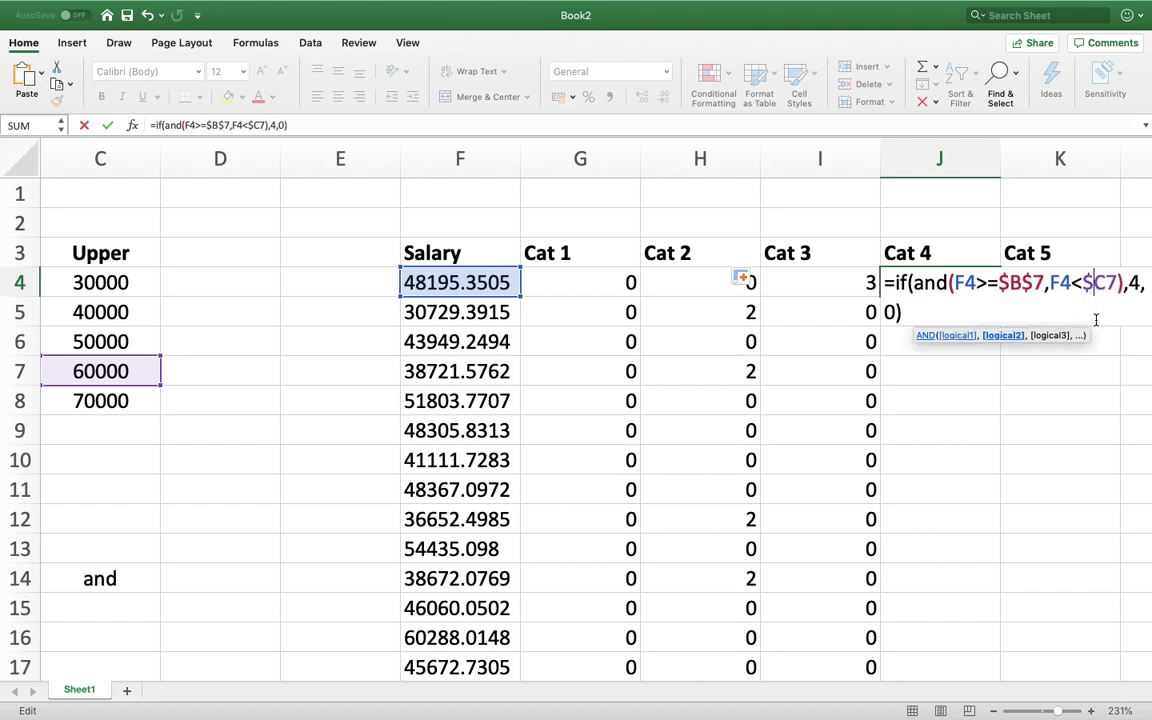
text($)
key(Return)
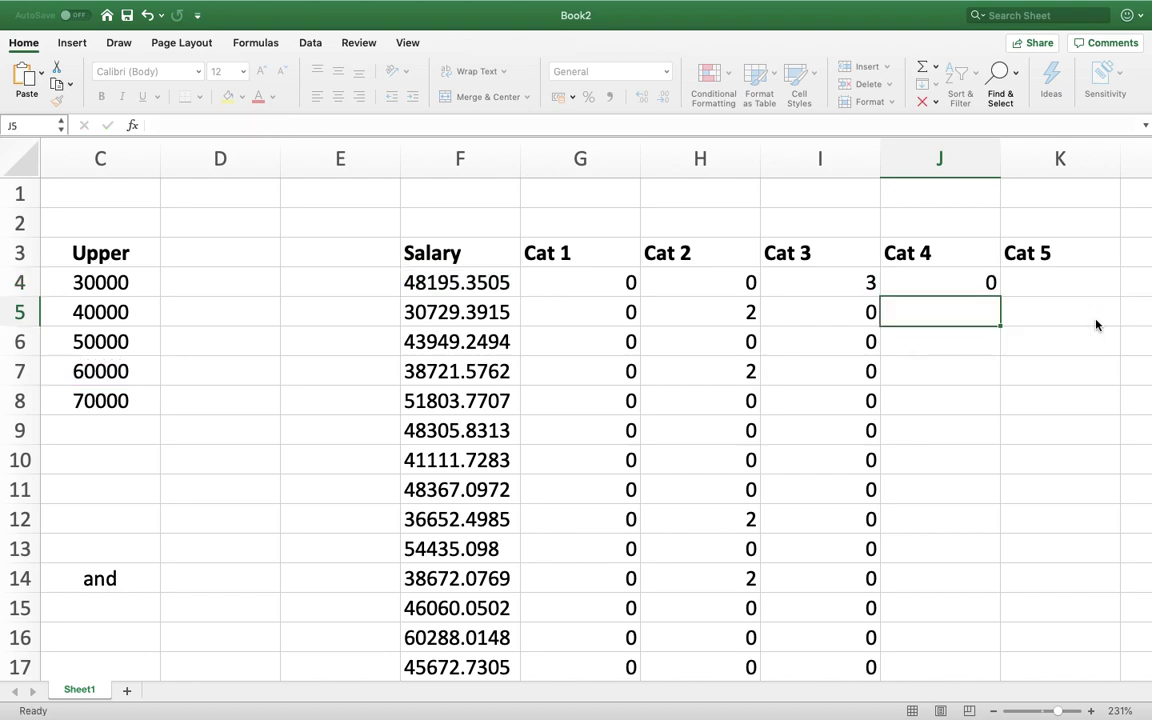
Fill the Cat 4 formula from J4 down to J23 and check the salary in F8 against the Cat 4 limits
click(956, 281)
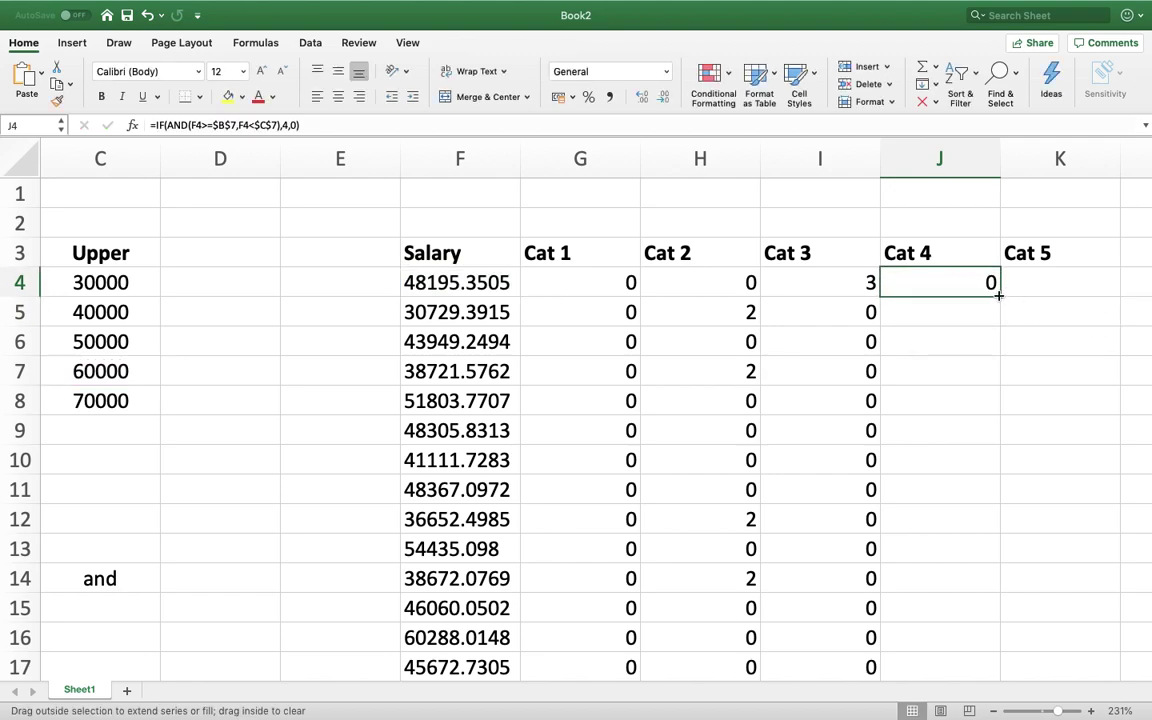
double_click(998, 295)
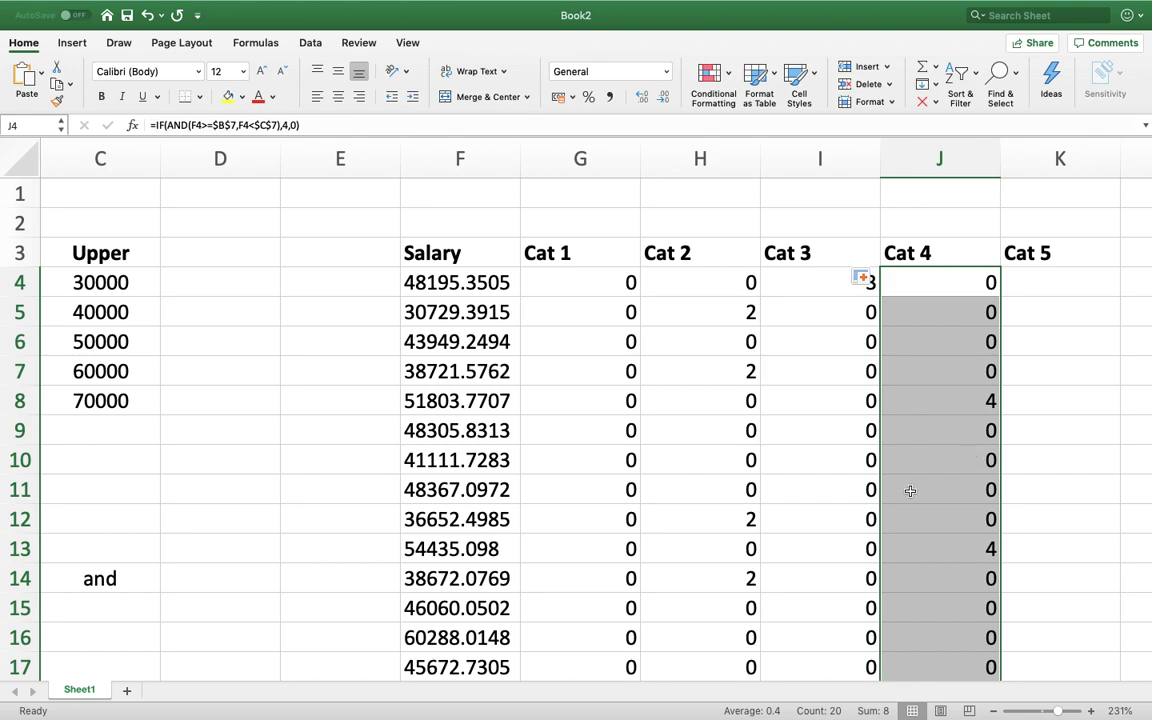
click(455, 402)
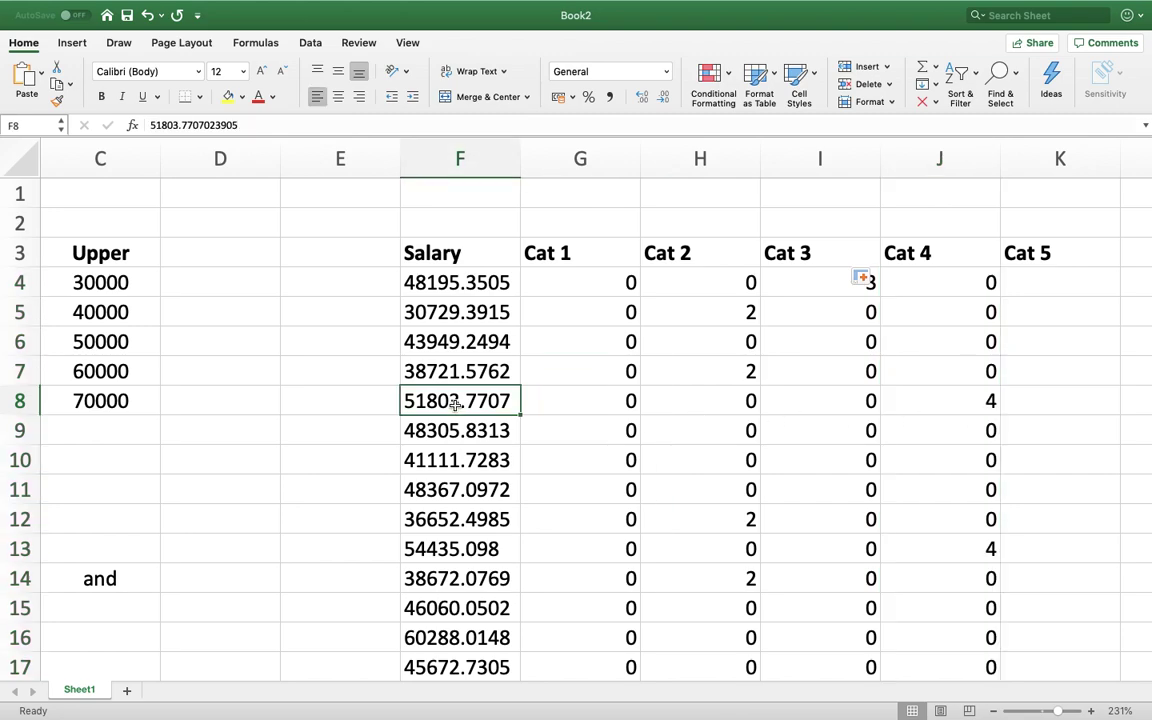
click(940, 400)
scroll(398, 355, left, 5)
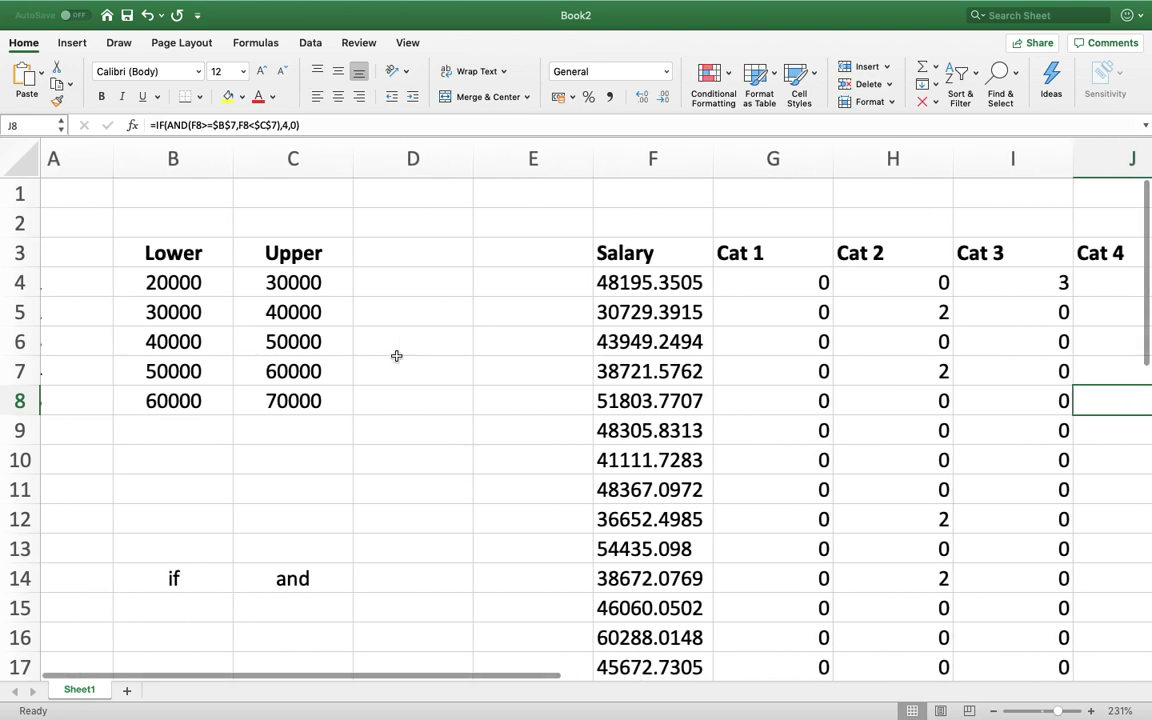
click(160, 381)
click(268, 373)
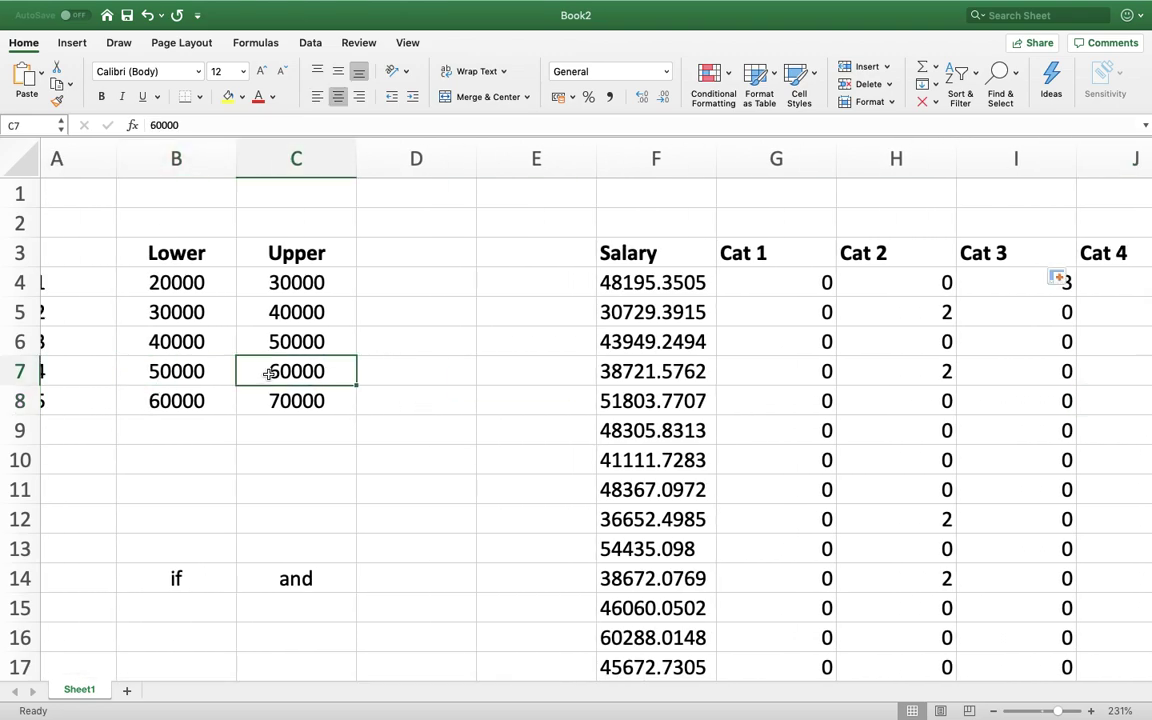
Start an IF formula in K4 with a nested AND whose first condition is F4>= 50000
scroll(268, 373, right, 5)
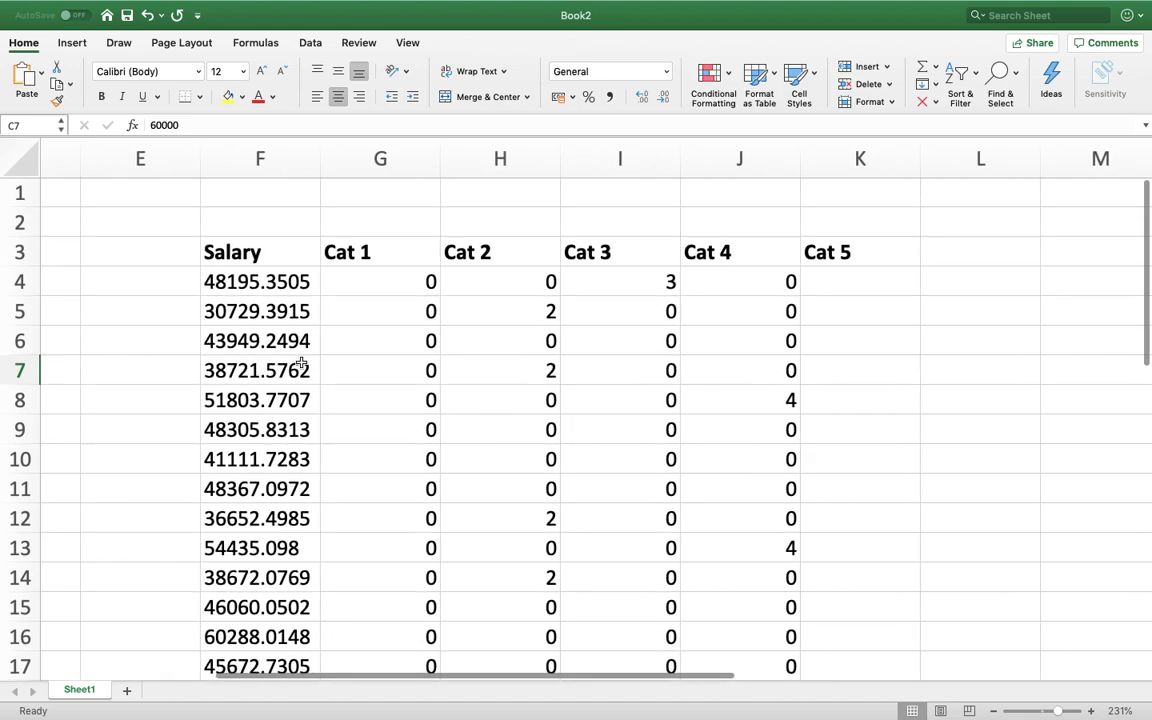
click(875, 272)
text(=)
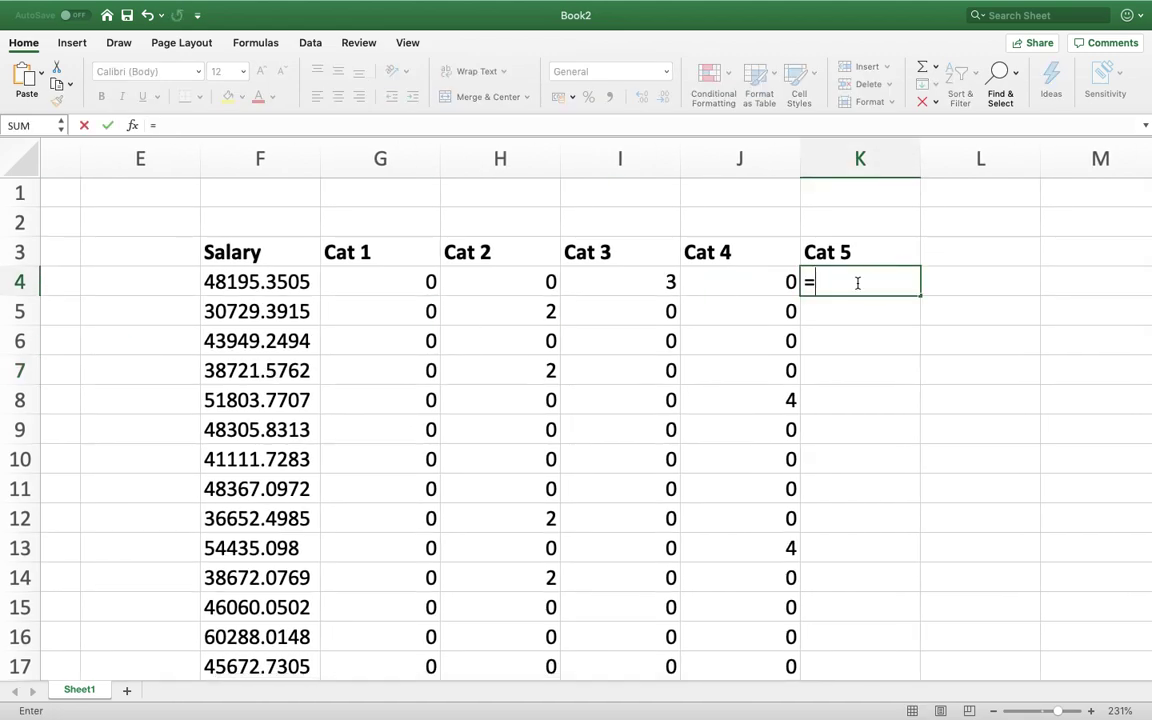
text(if(and()
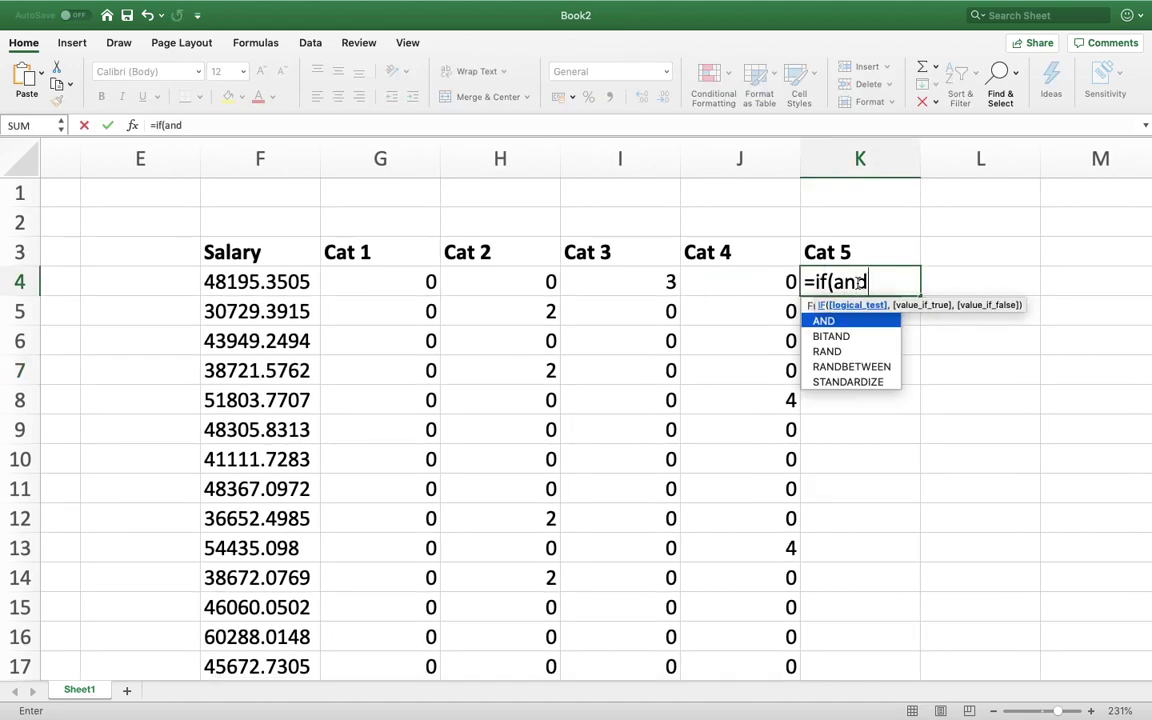
click(260, 282)
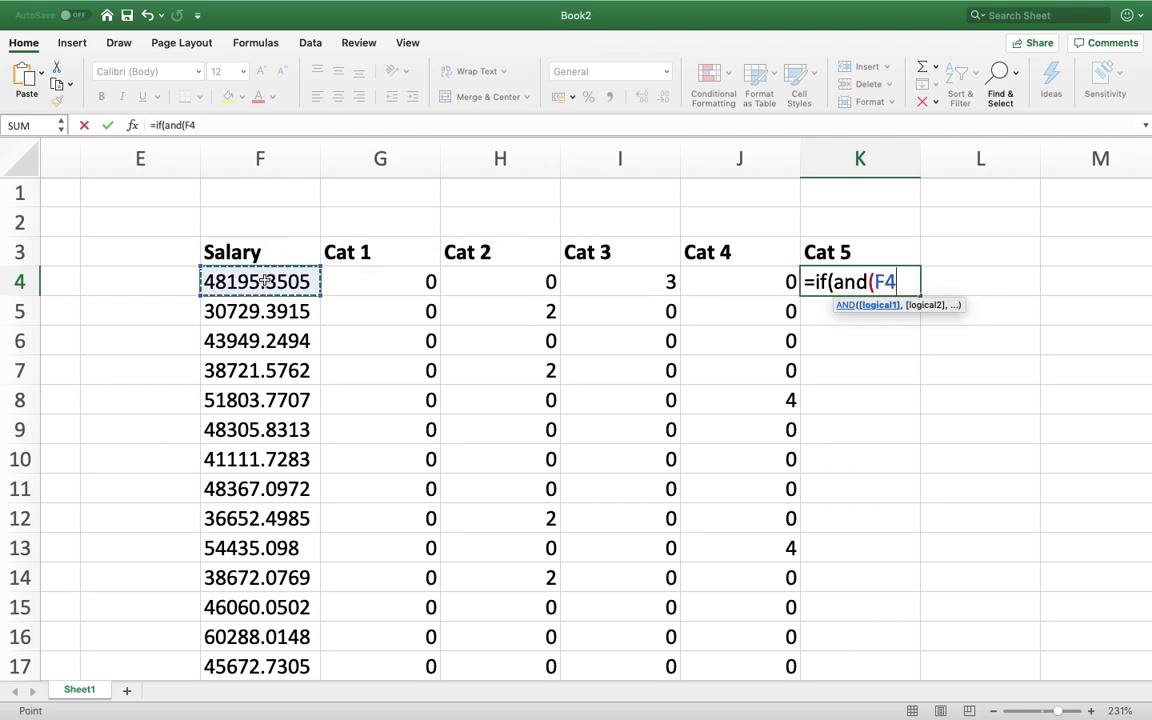
text(>=)
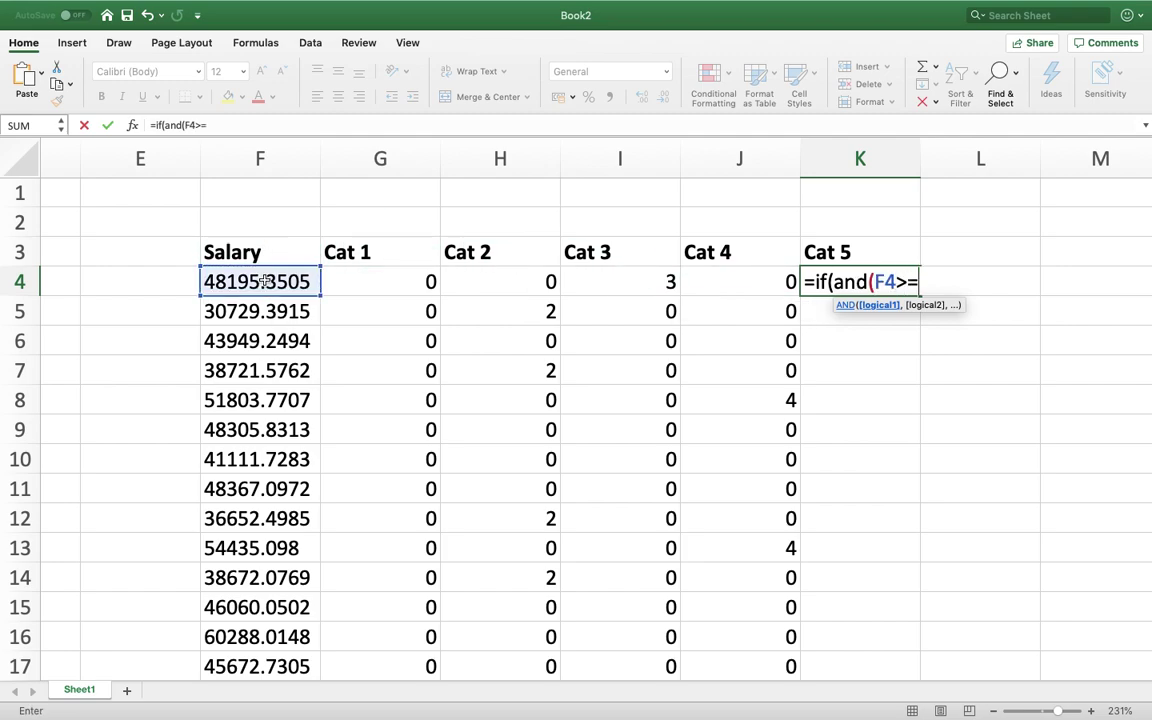
text( 50000)
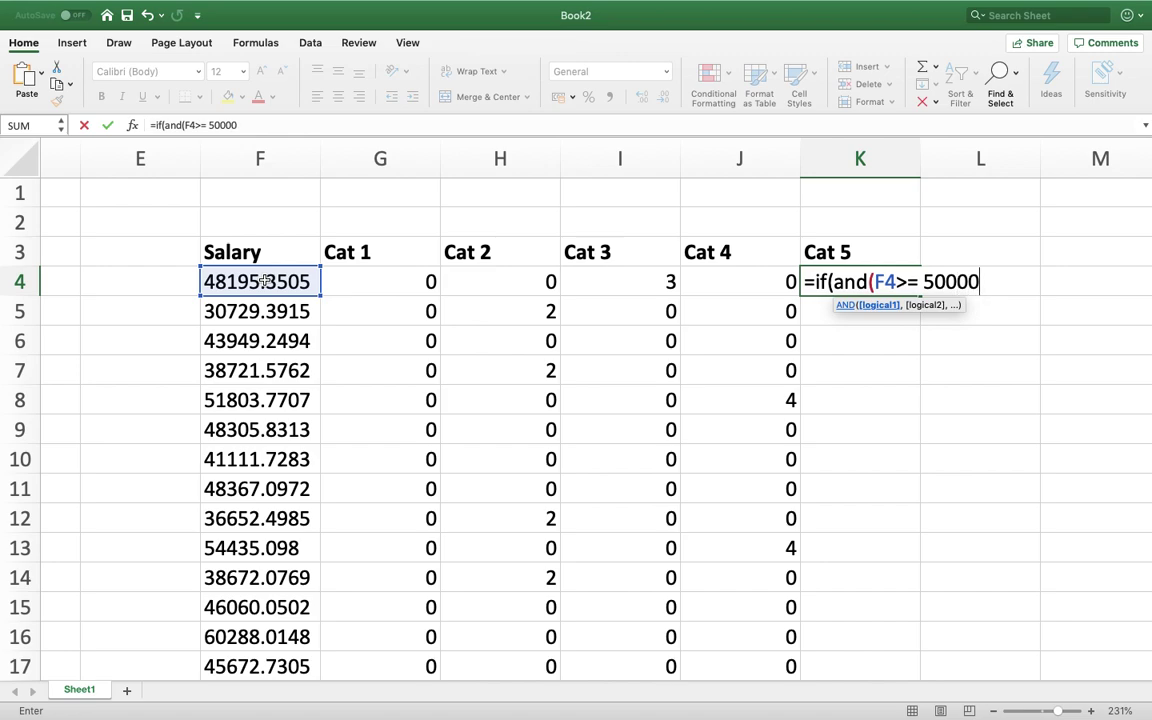
text(,)
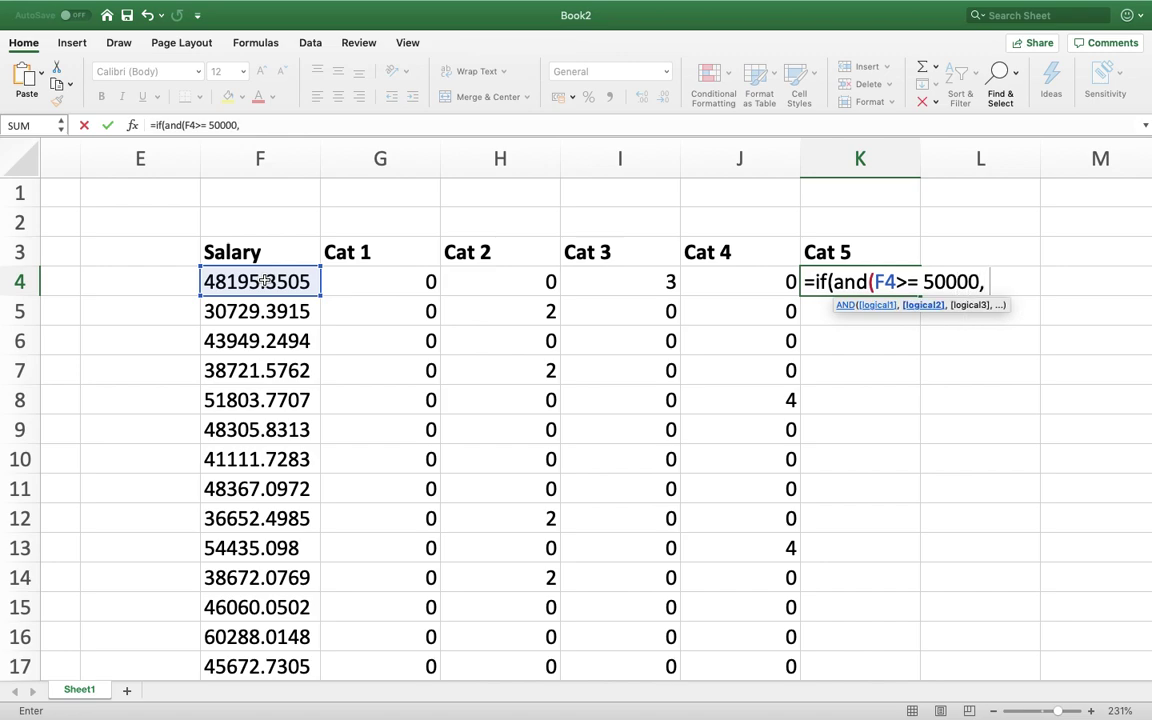
Add the second AND condition F4<60000 to the K4 formula, returning 5 if true and 0 if false, and enter it
click(240, 283)
text(<)
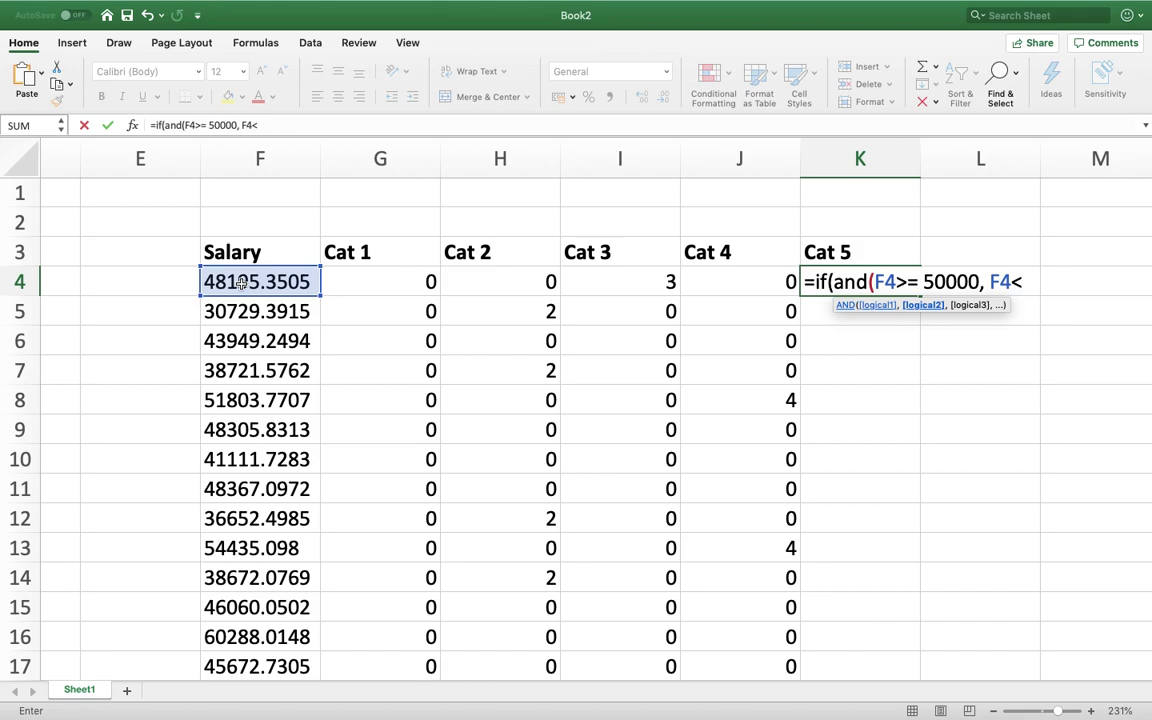
text(6000)
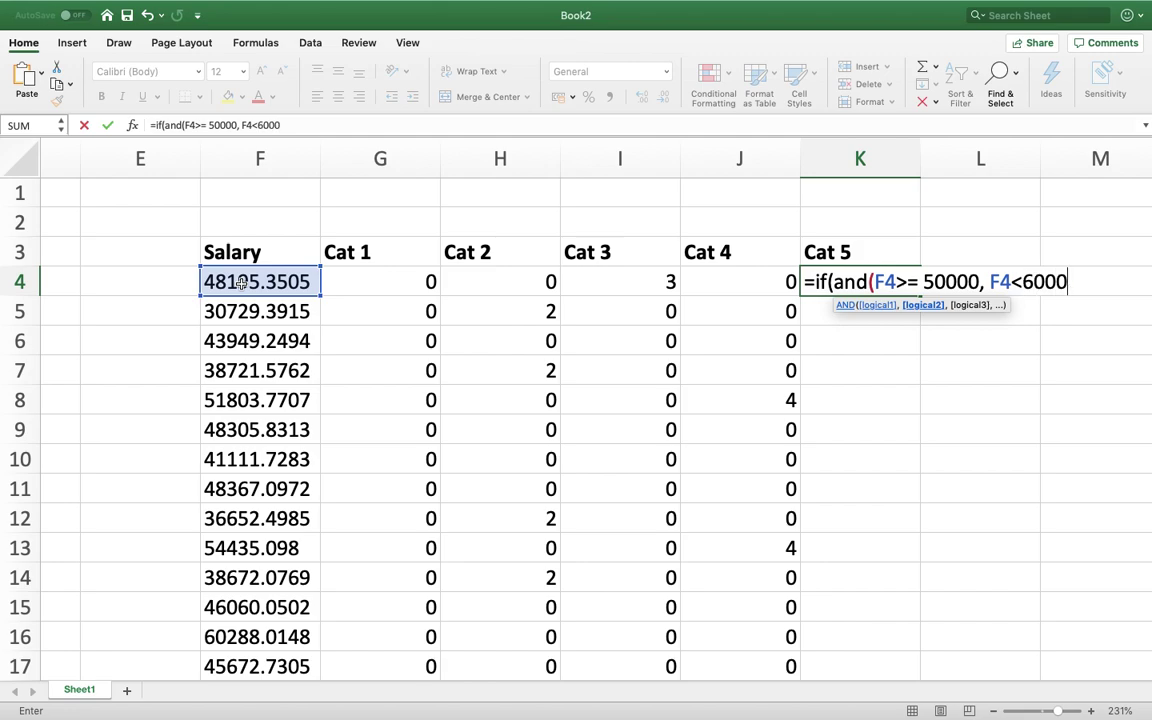
text(0),)
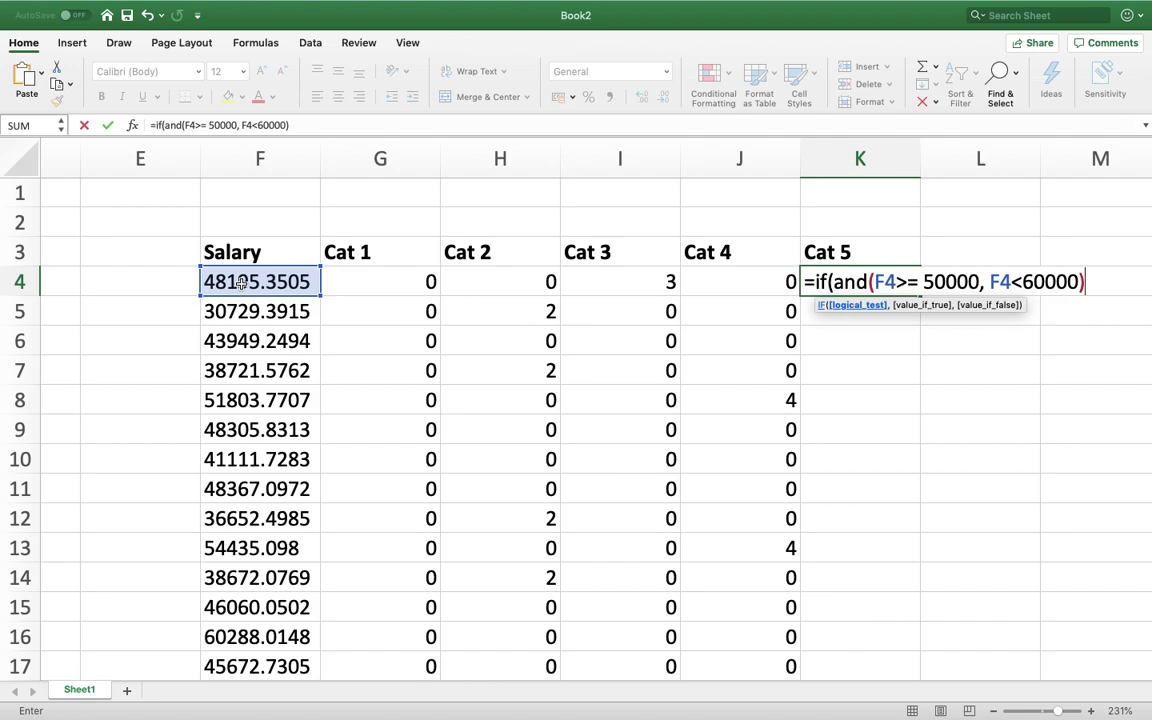
text(5)
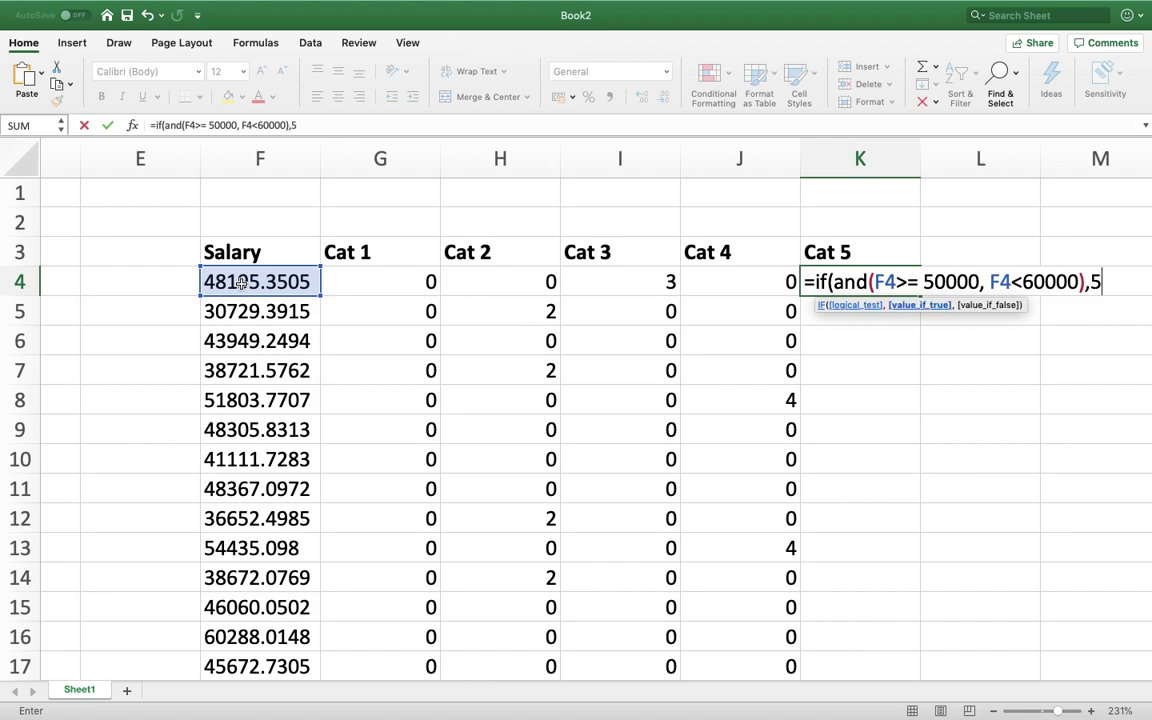
text(,0))
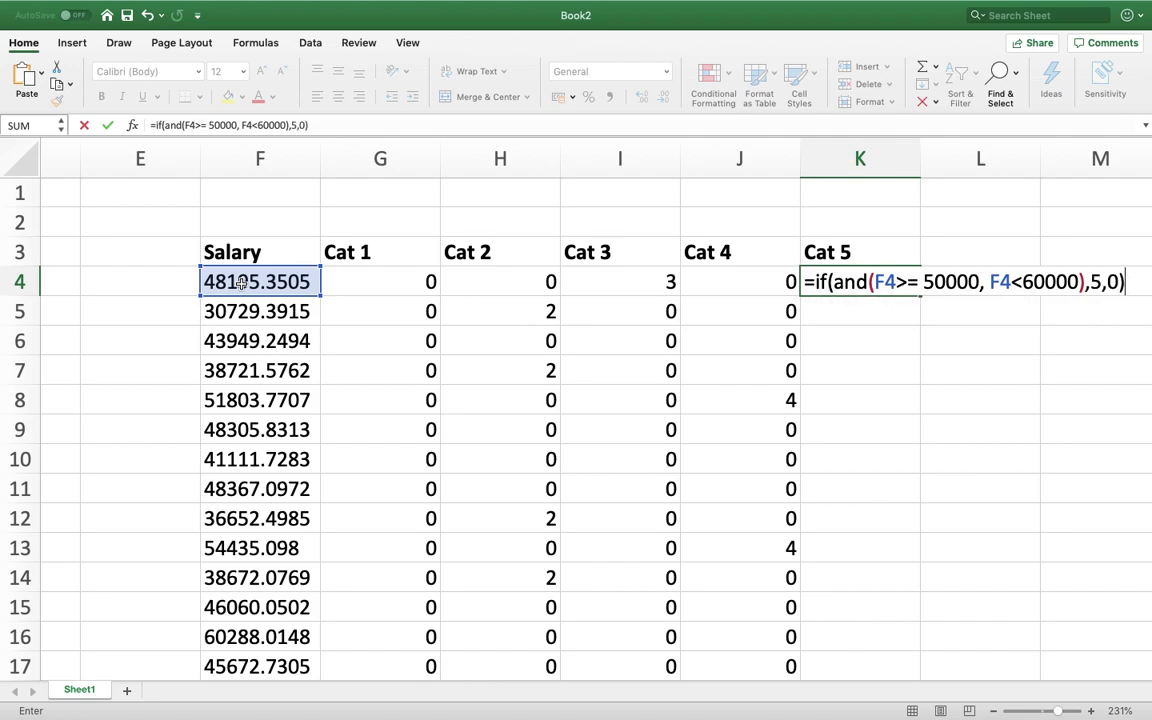
key(Return)
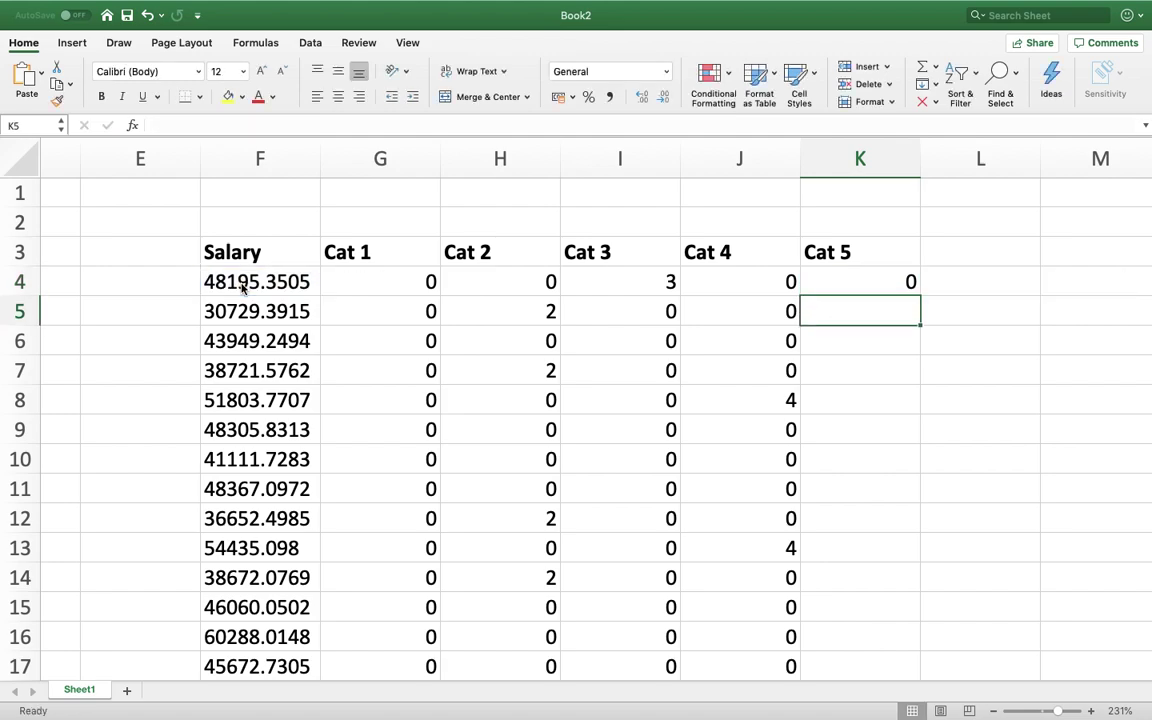
Fill the Cat 5 formula down from K4 and check the K8 formula against the Cat 5 limits table
key(Up)
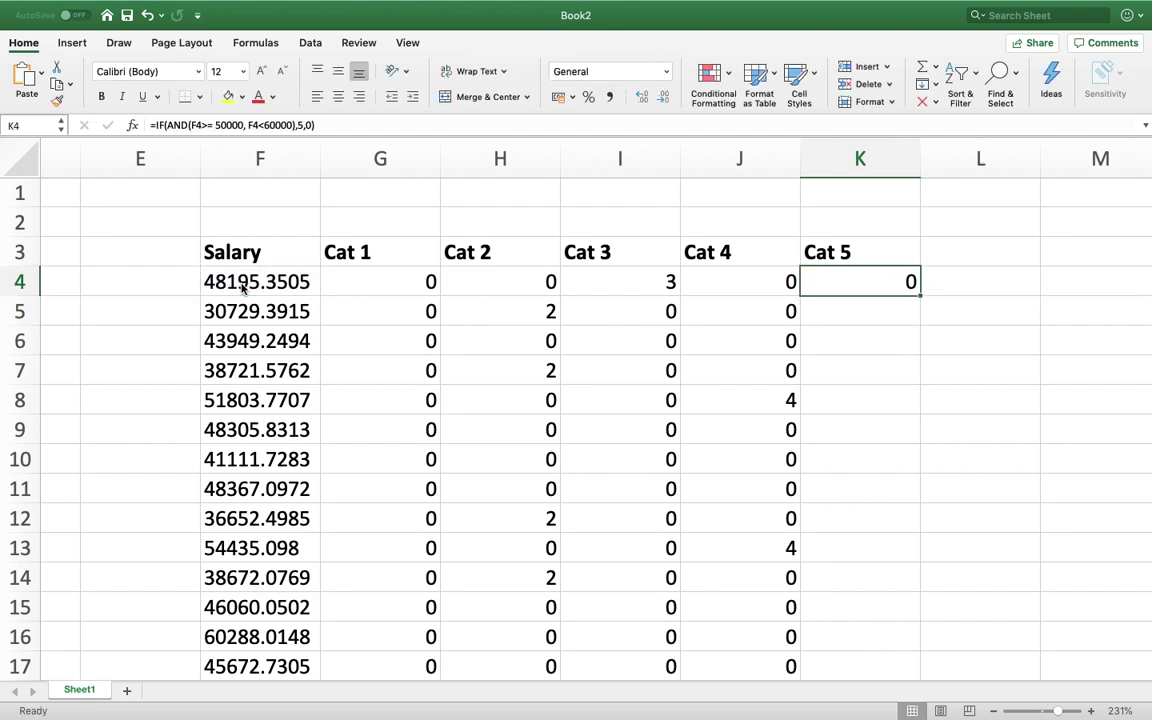
double_click(920, 294)
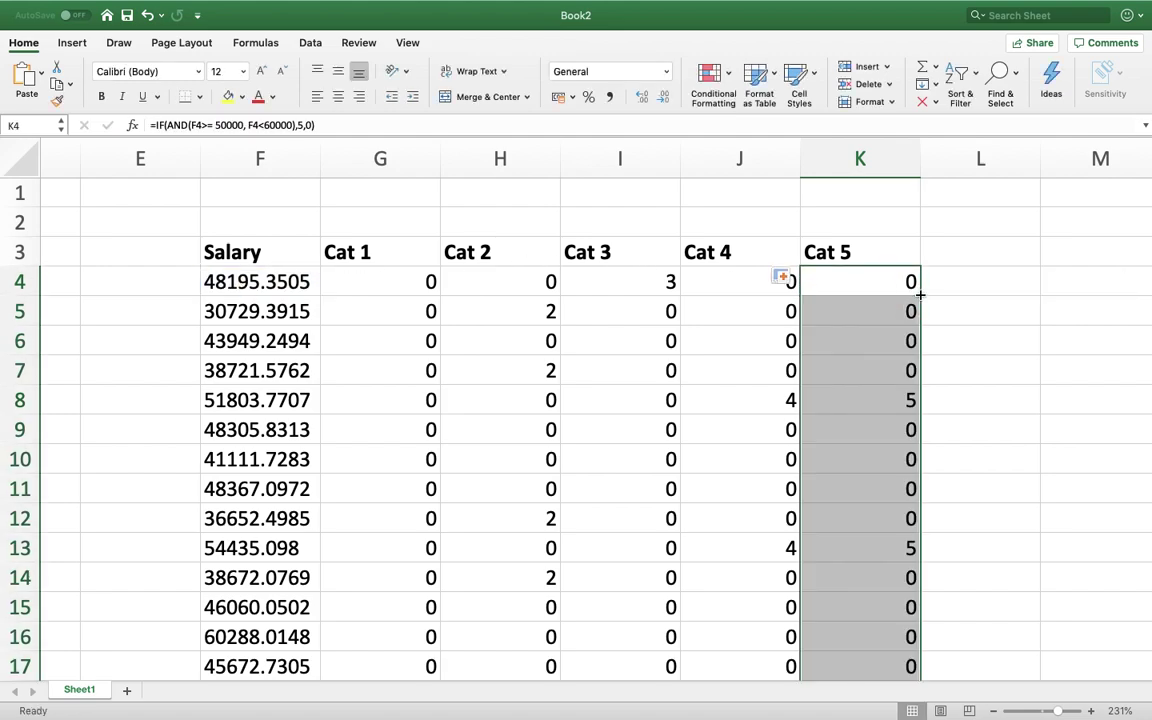
click(874, 404)
scroll(548, 396, left, 10)
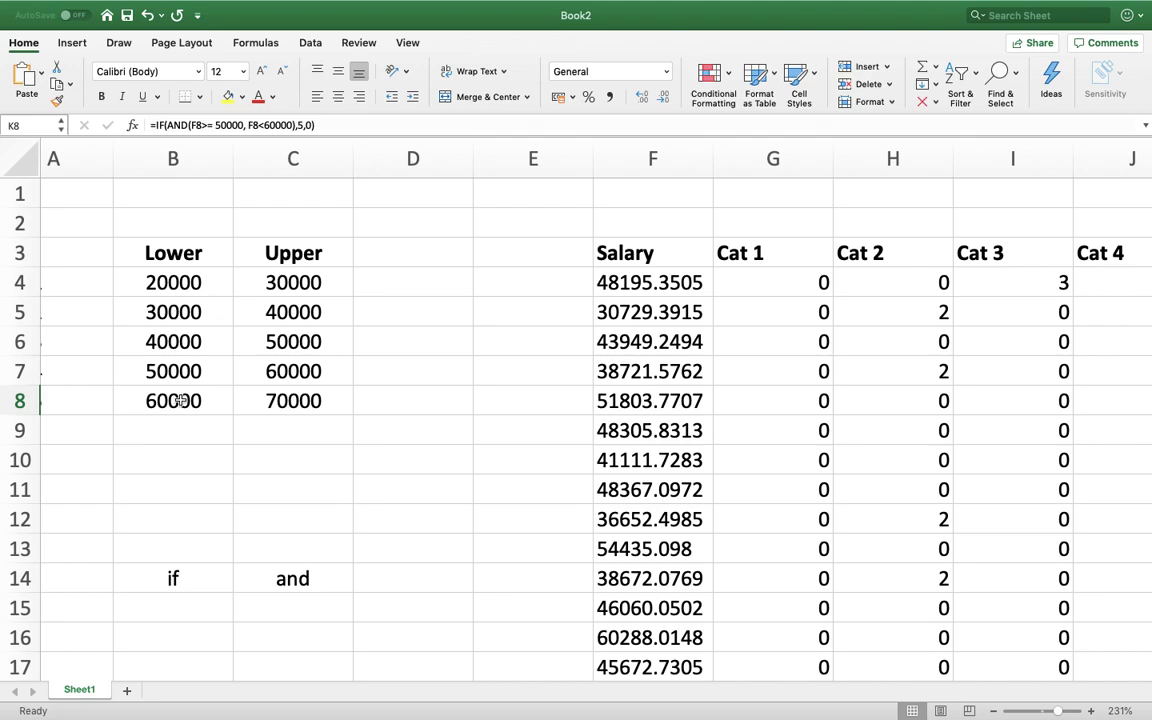
scroll(338, 401, right, 10)
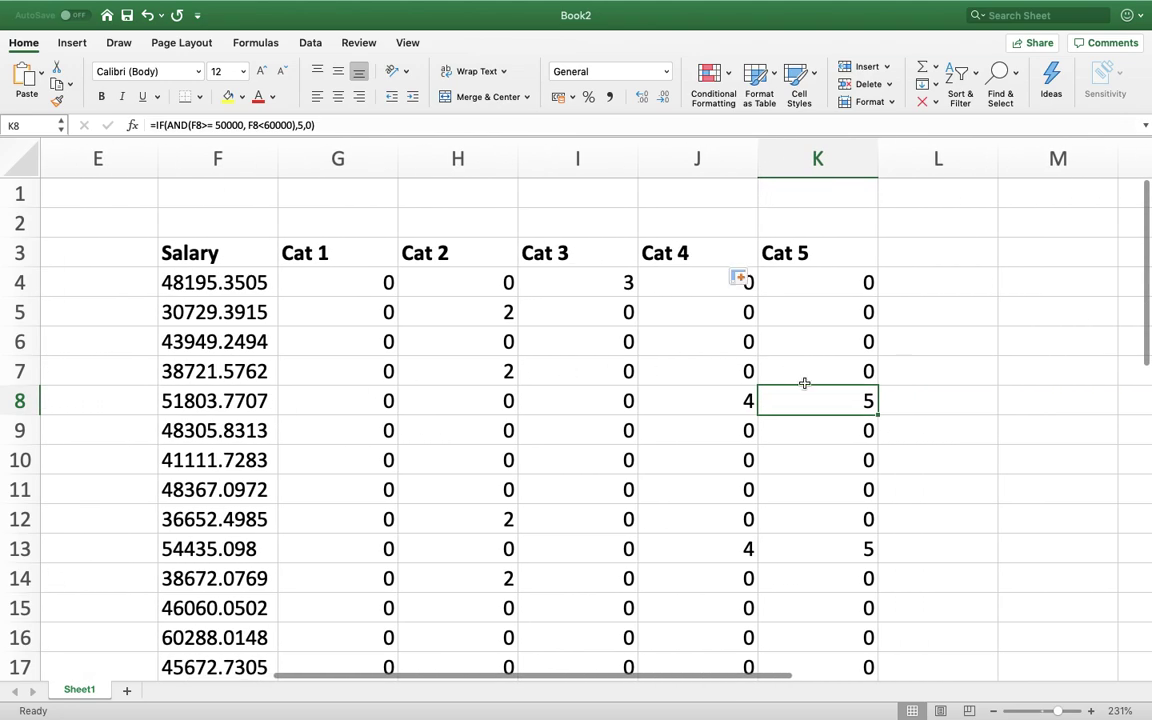
Change the lower limit in the K4 formula to 60000
click(820, 283)
double_click(822, 283)
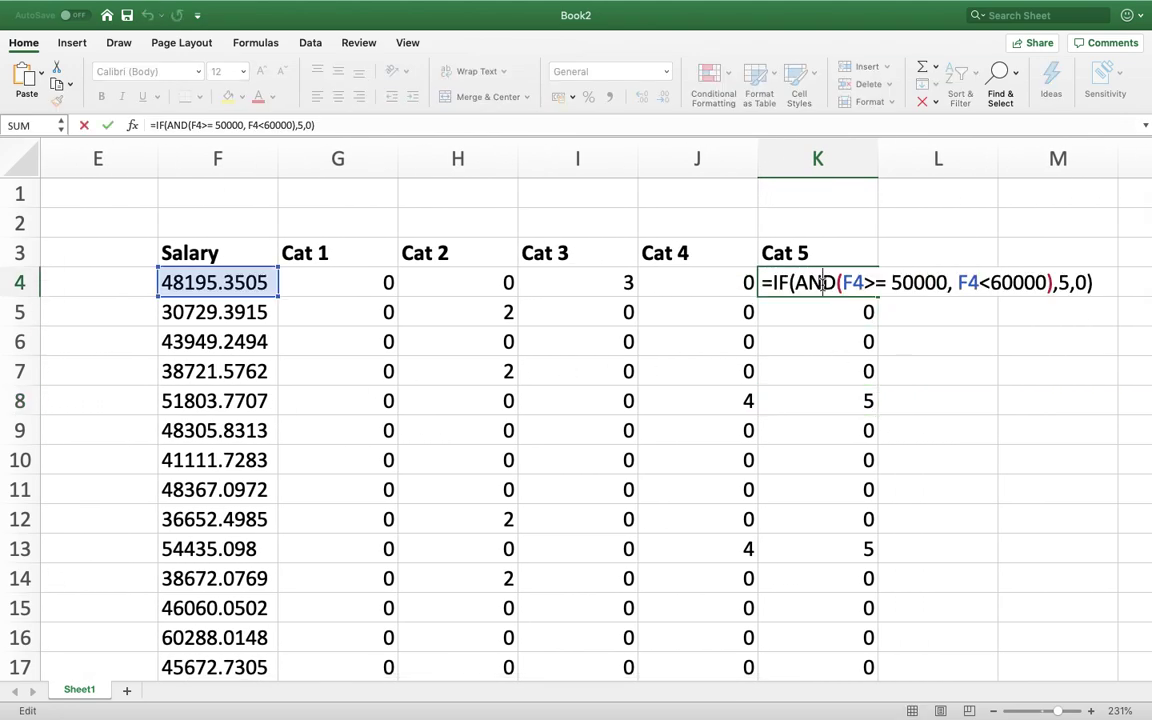
click(897, 282)
key(BackSpace)
text(6)
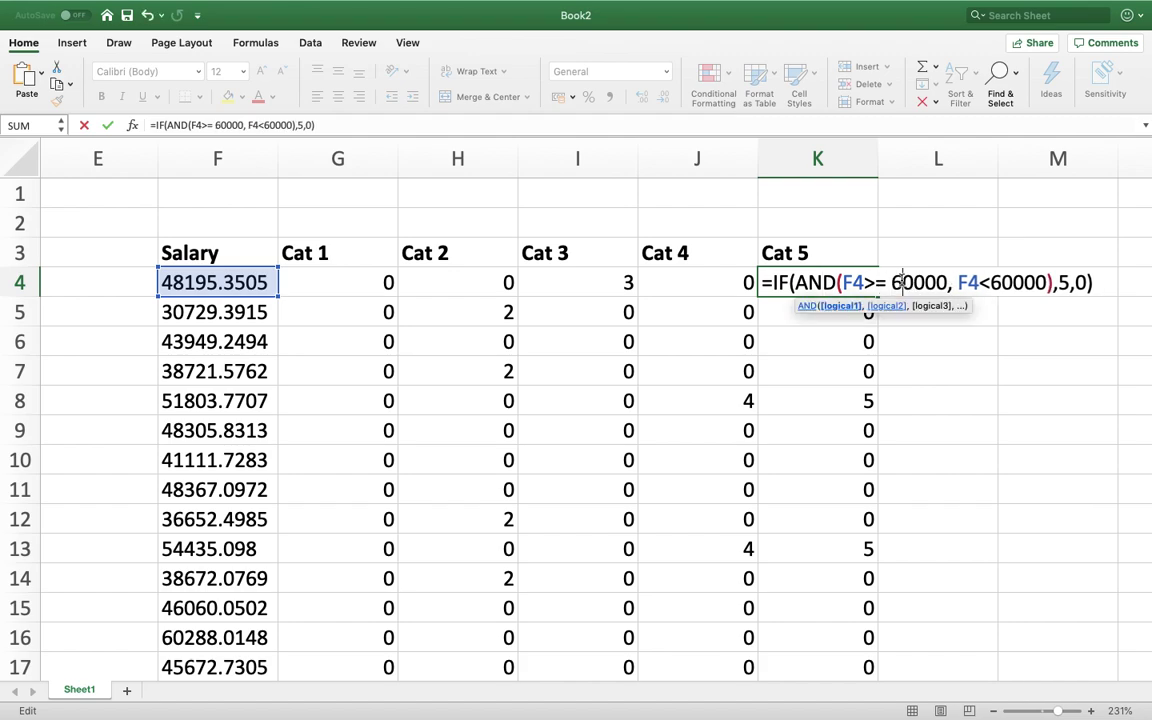
Change the upper limit in the K4 formula to 70000 and enter the formula
key(Right)
key(Right)
key(Right)
key(Right)
key(Right)
key(Right)
key(BackSpace)
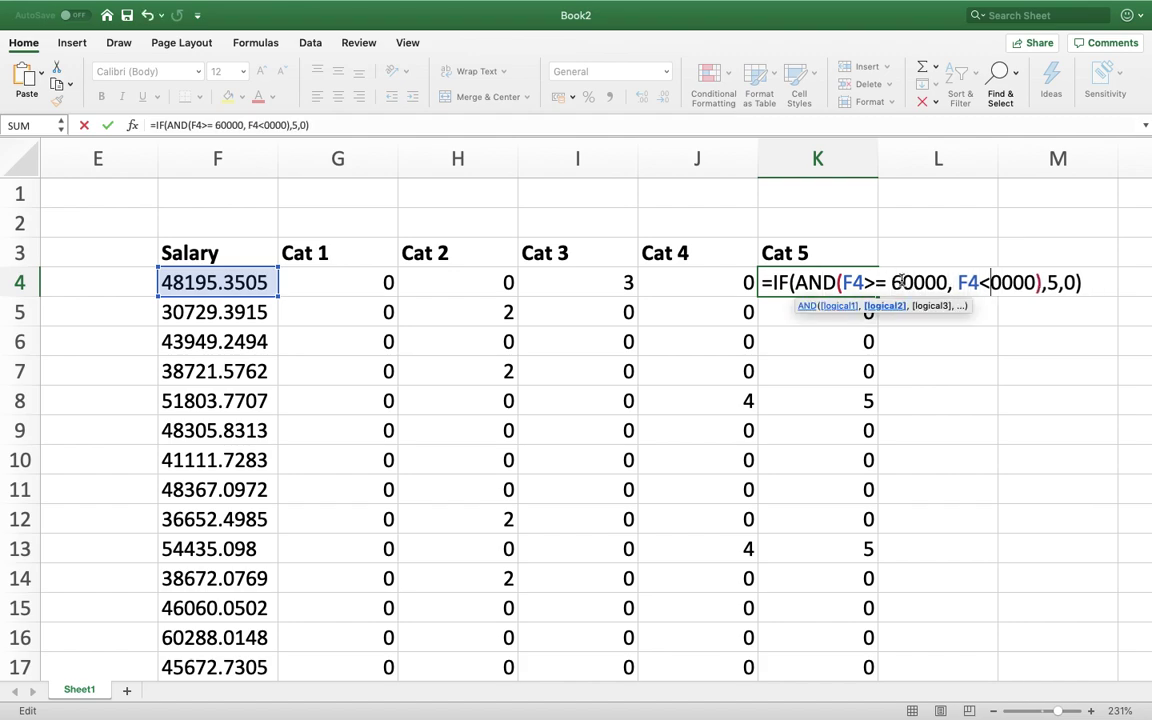
text(7)
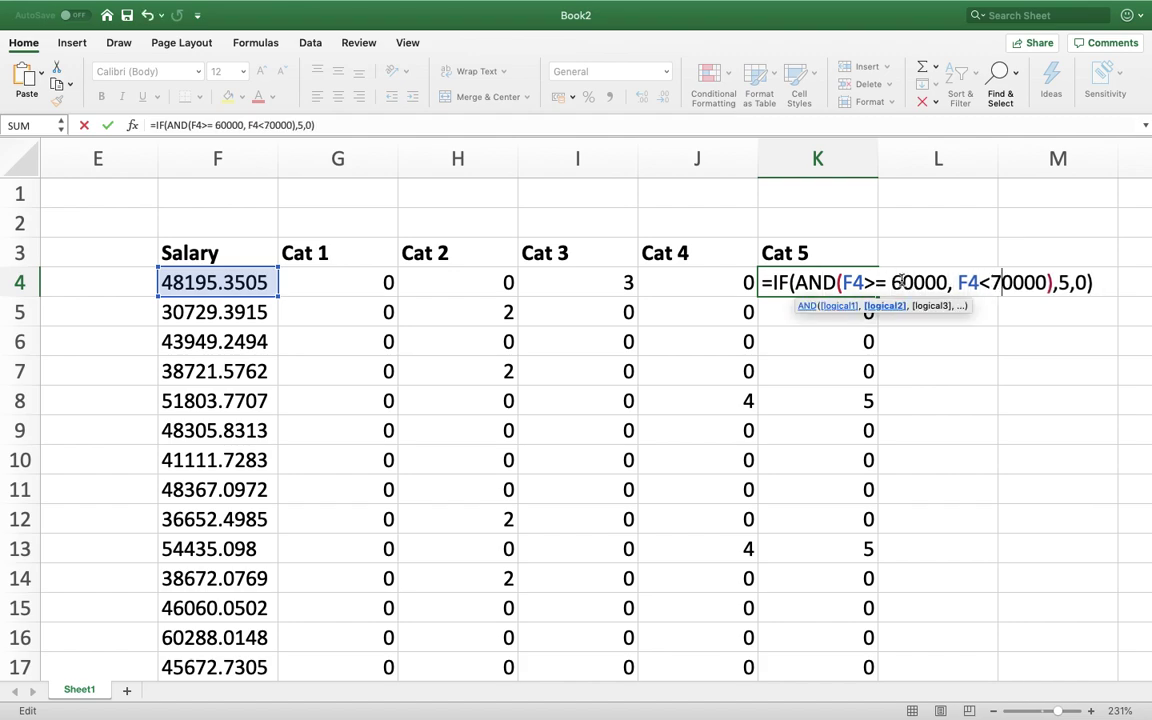
click(1074, 283)
key(Right)
key(Right)
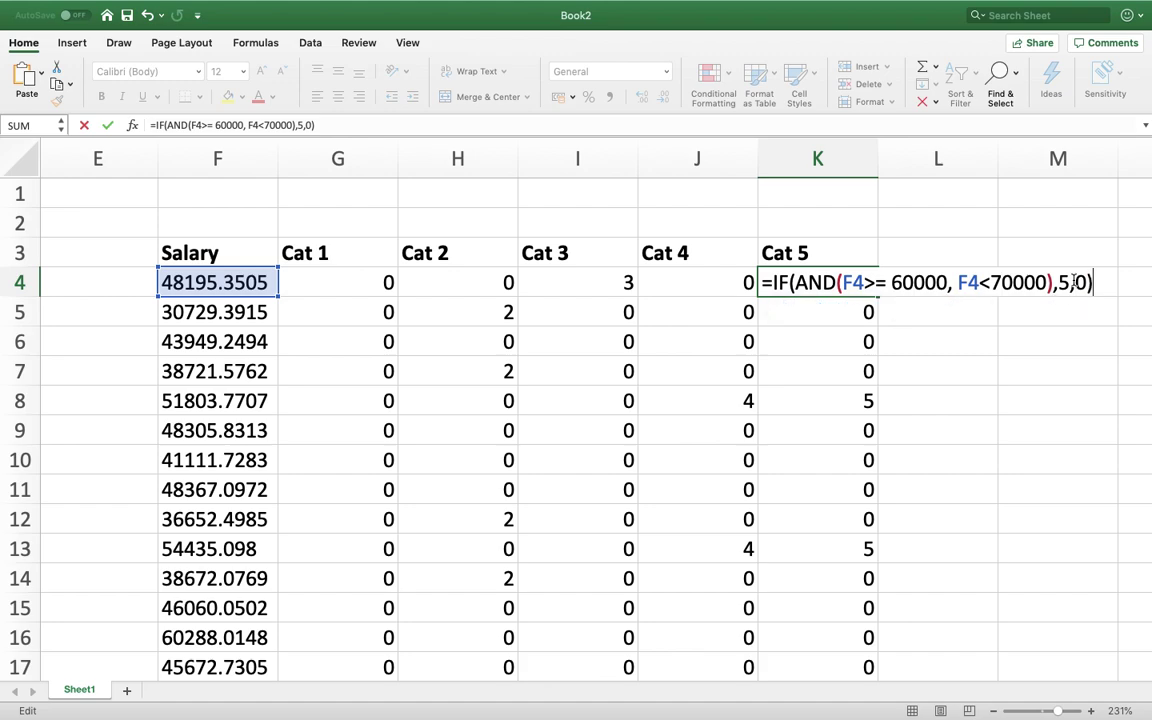
key(Return)
Fill the corrected Cat 5 formula from K4 down to K23 and check K16 against the salary in F16
click(849, 284)
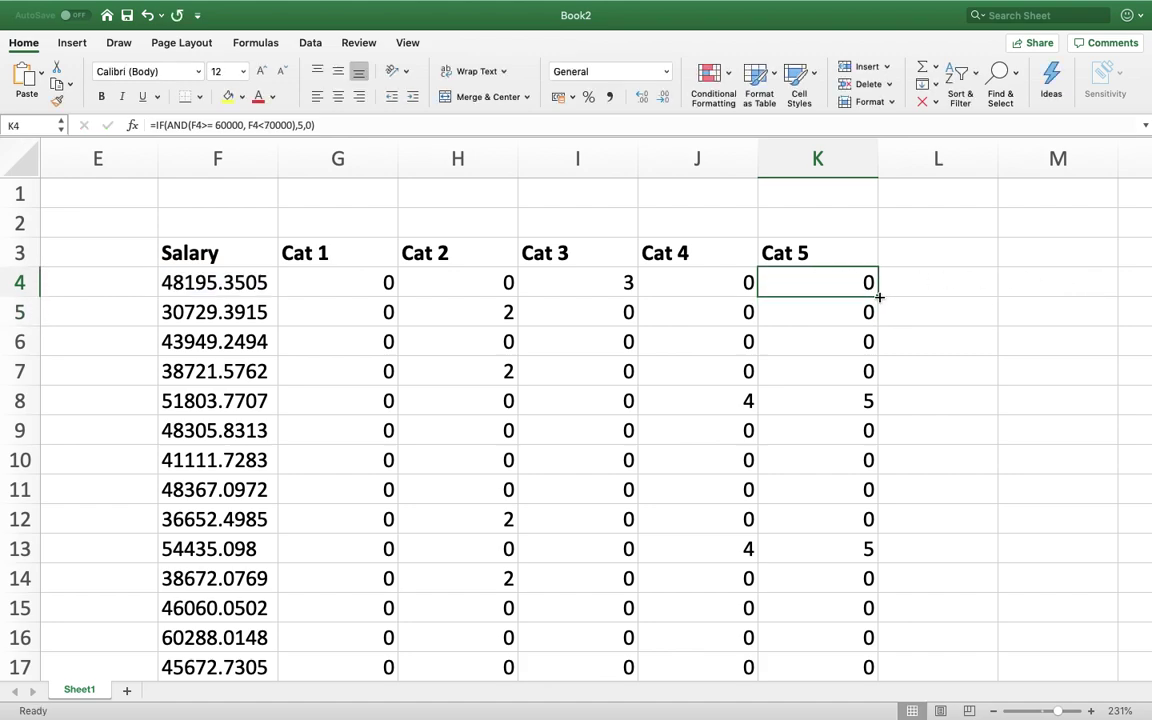
double_click(878, 296)
click(852, 420)
scroll(854, 422, down, 3)
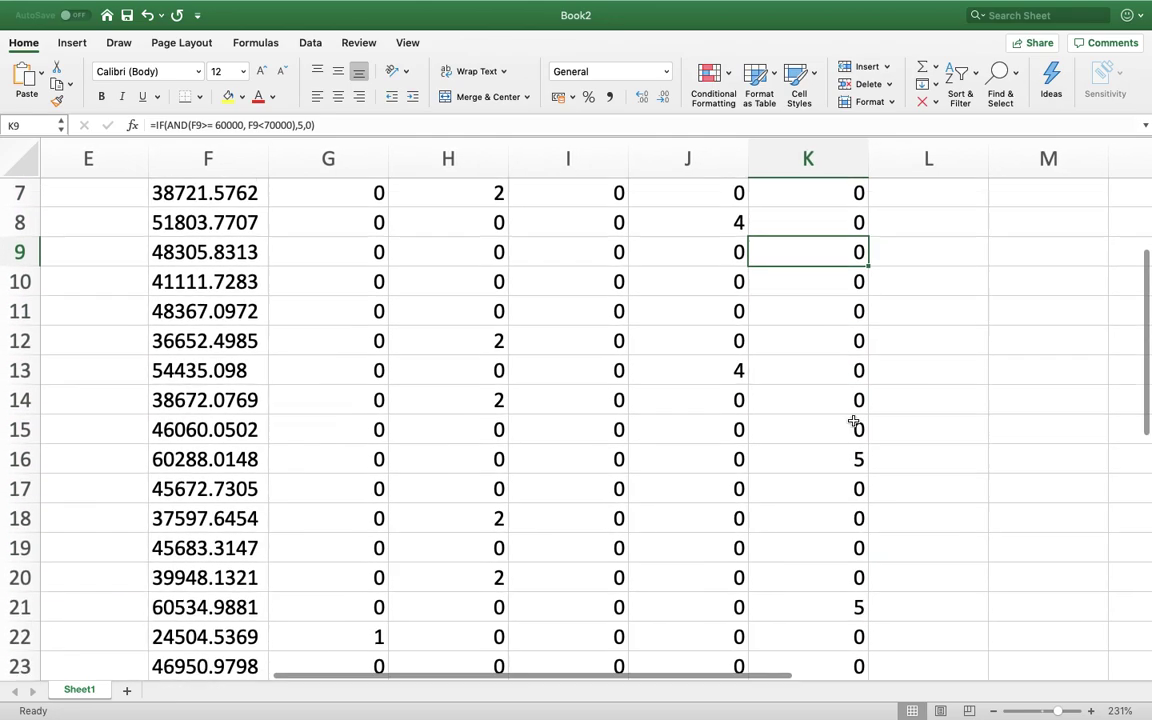
scroll(854, 422, down, 3)
click(846, 375)
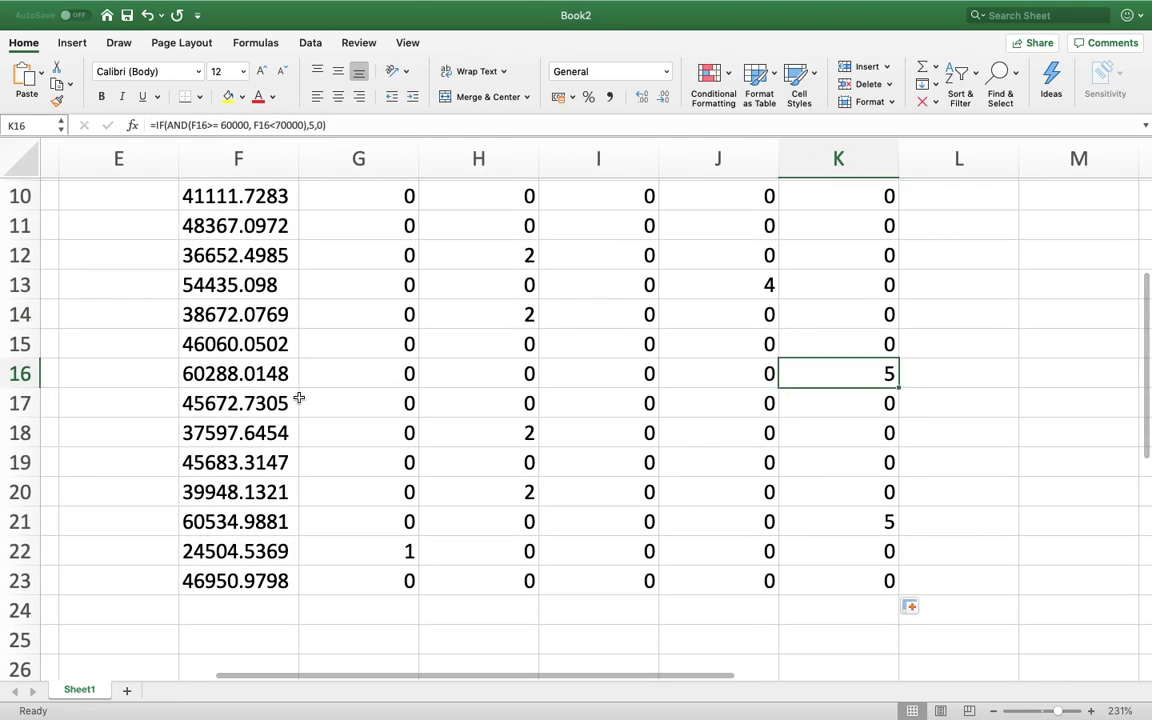
click(265, 378)
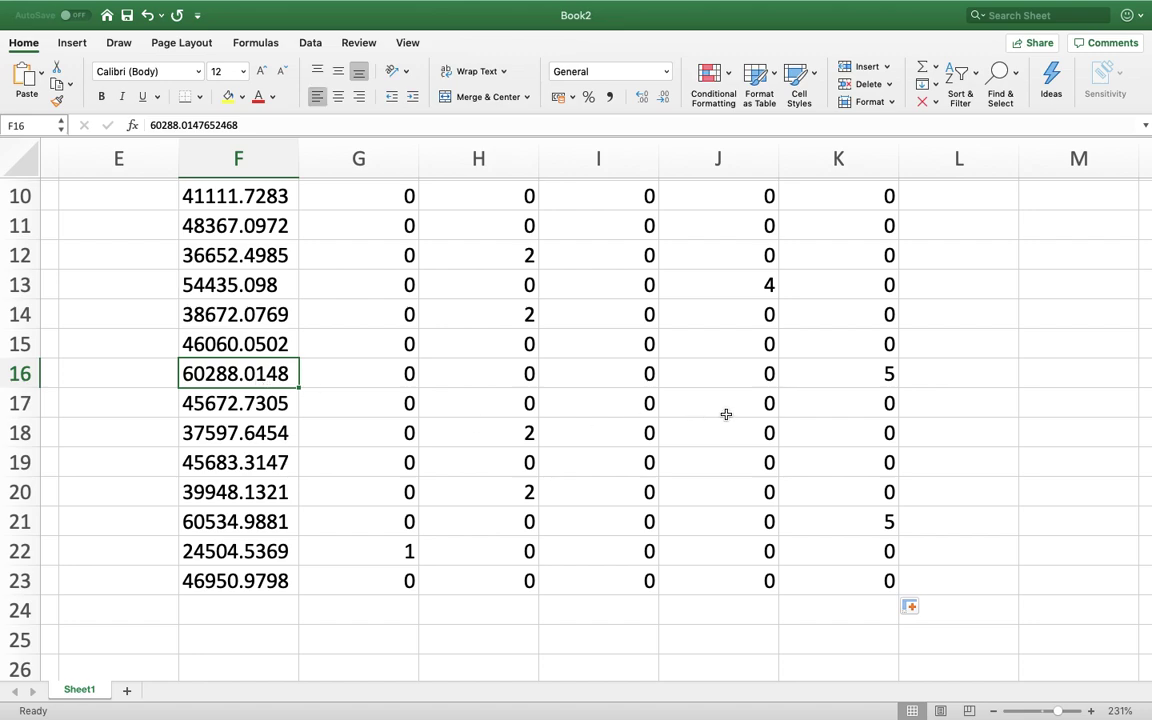
Examine the Cat 1 to Cat 5 results in row 4 for the salary in F4
scroll(726, 414, up, 4)
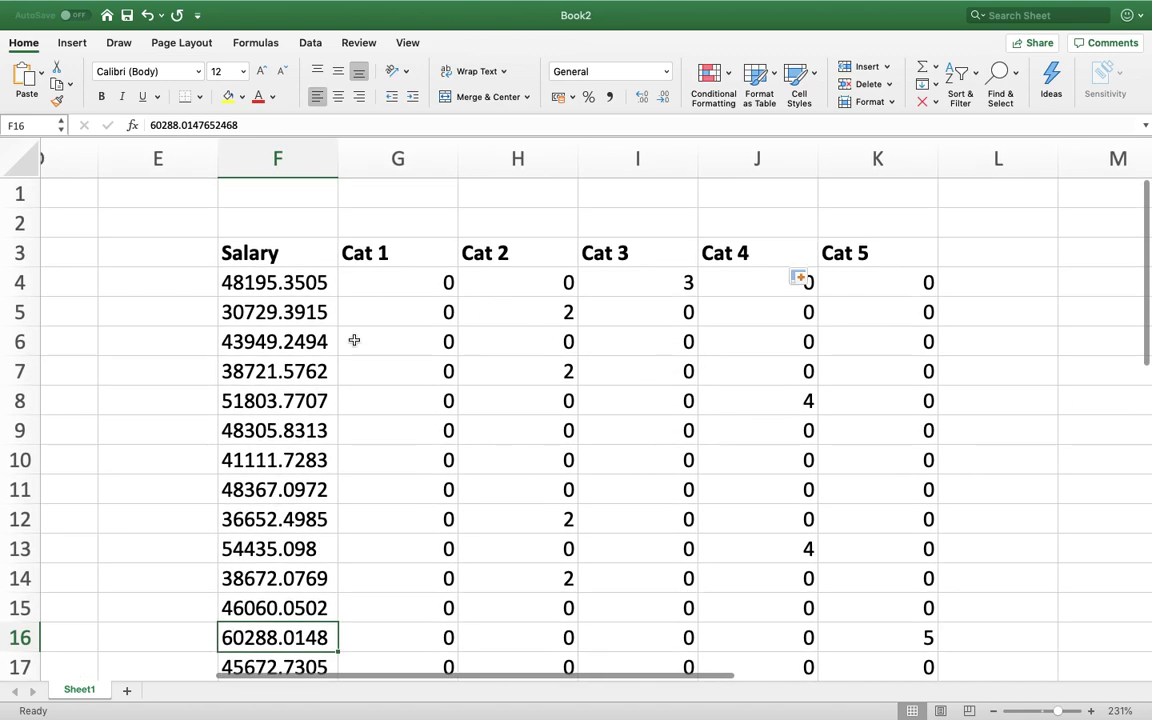
click(306, 284)
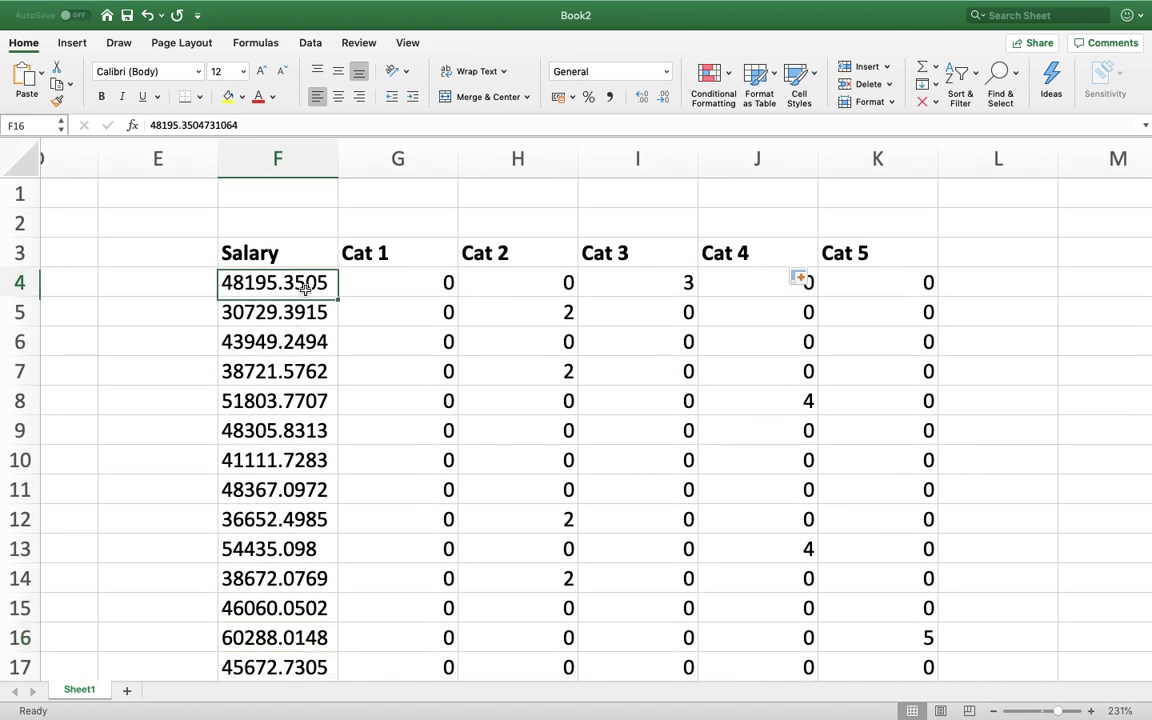
click(422, 284)
click(510, 284)
click(676, 284)
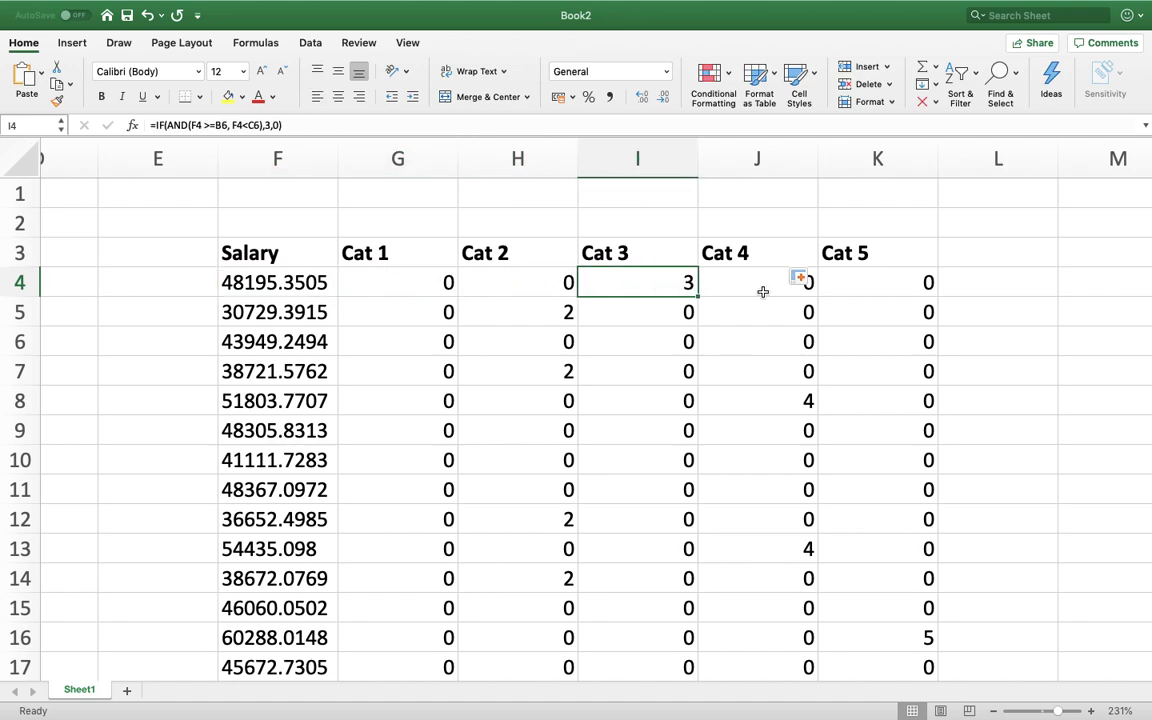
click(762, 291)
click(897, 286)
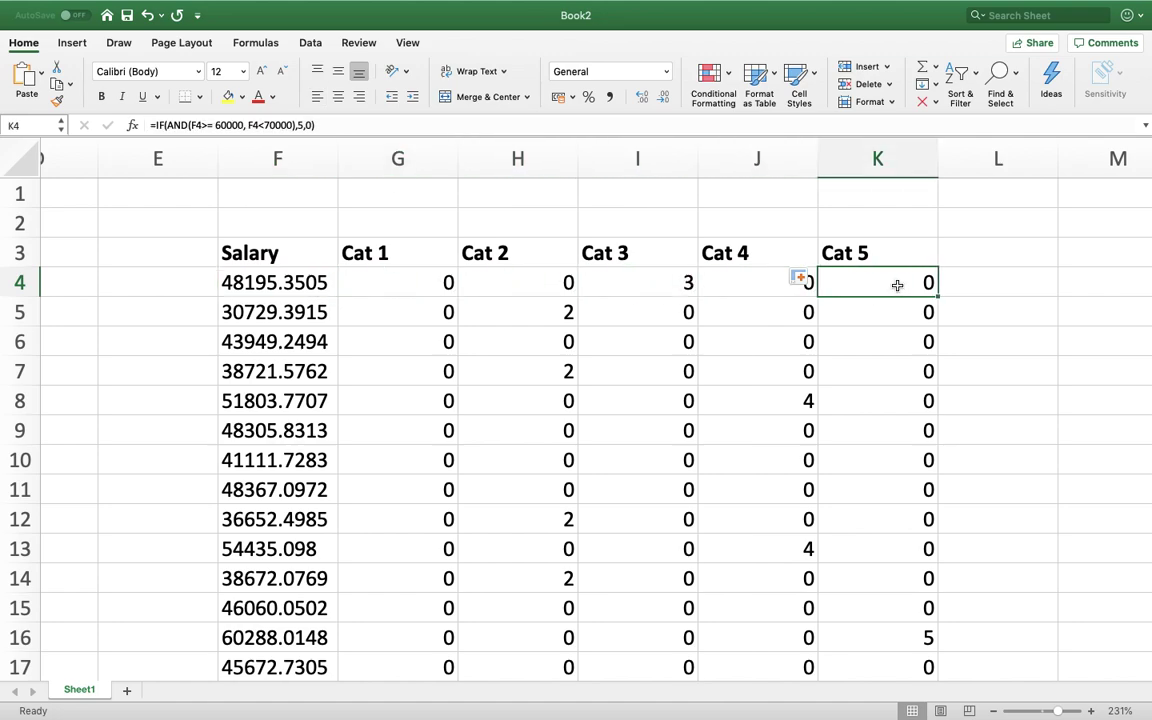
click(671, 286)
Add the column heading Overall Category in L3
click(1040, 250)
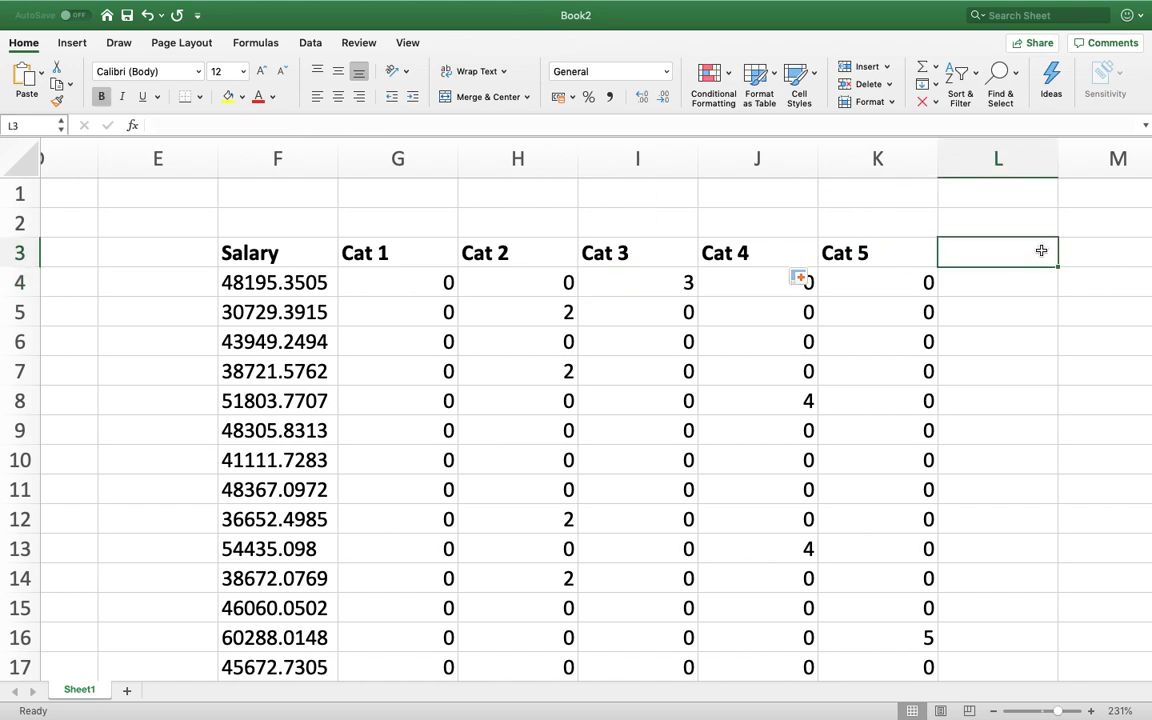
text(Overall Category)
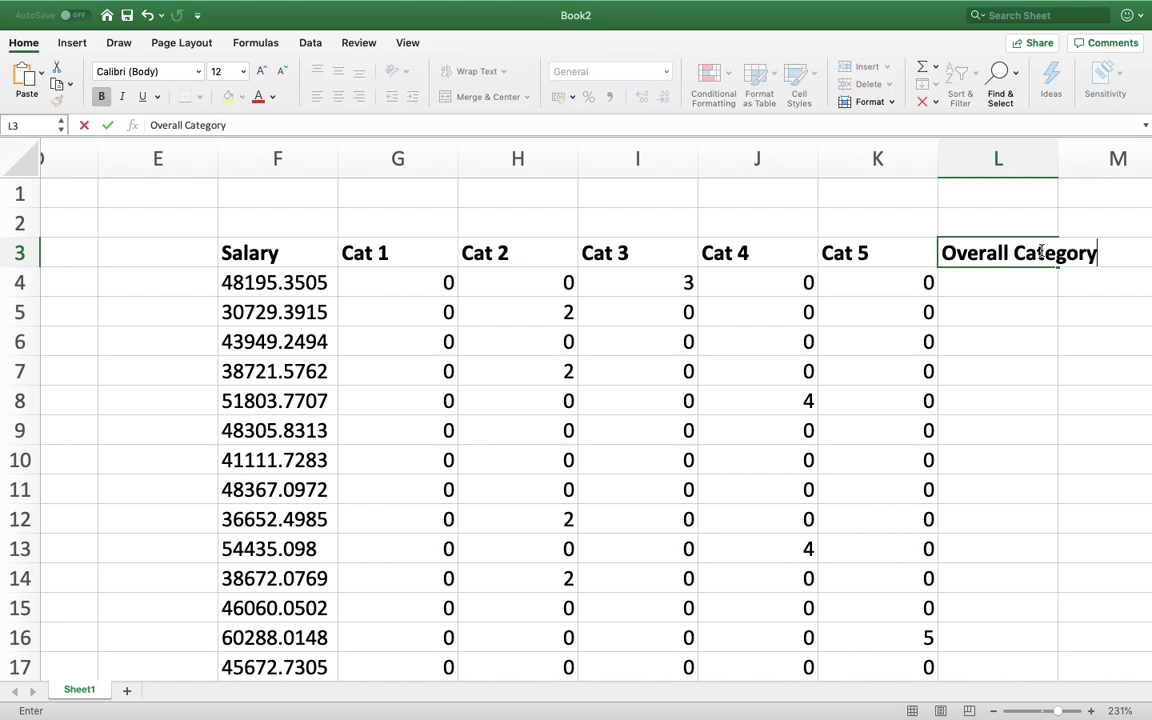
key(Return)
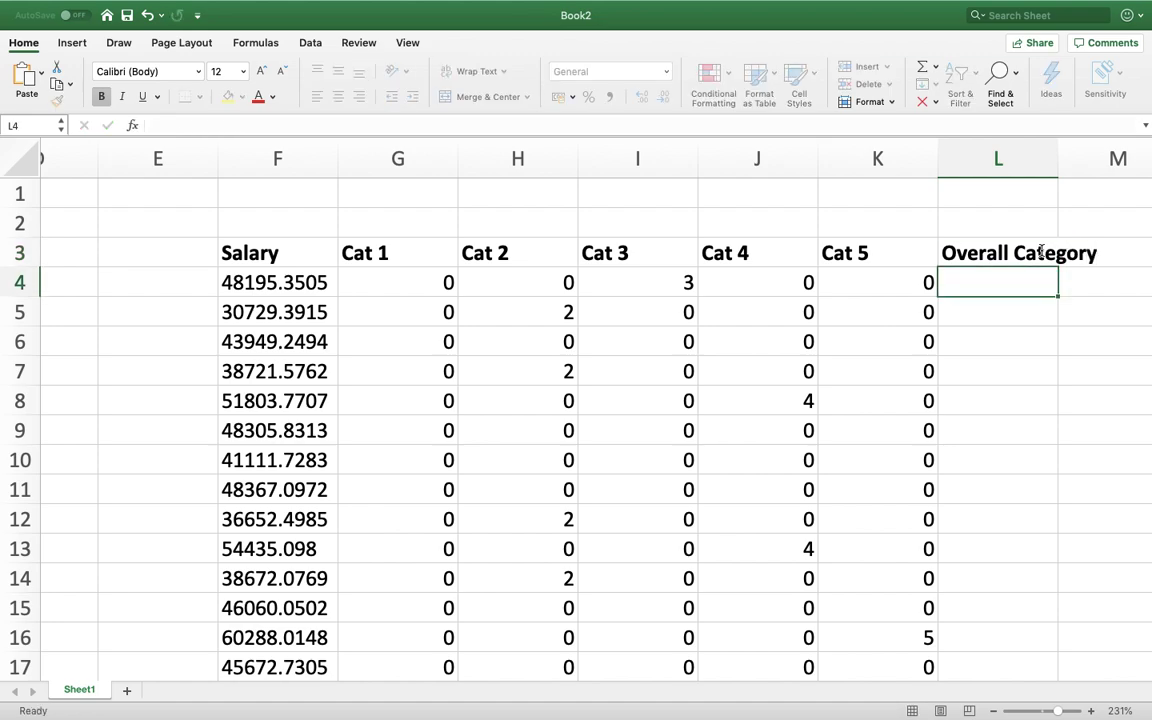
Enter =SUM(G4:K4) in L4 and fill the formula down the Overall Category column to L23
text(=sum()
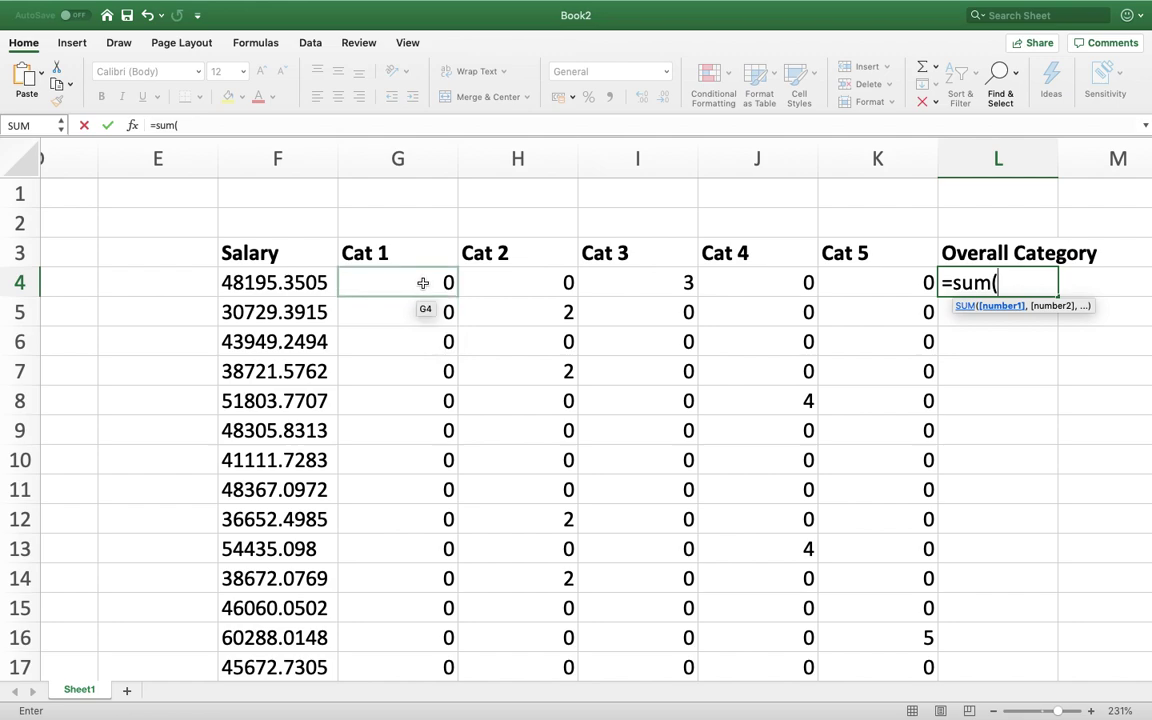
drag(420, 281, 869, 283)
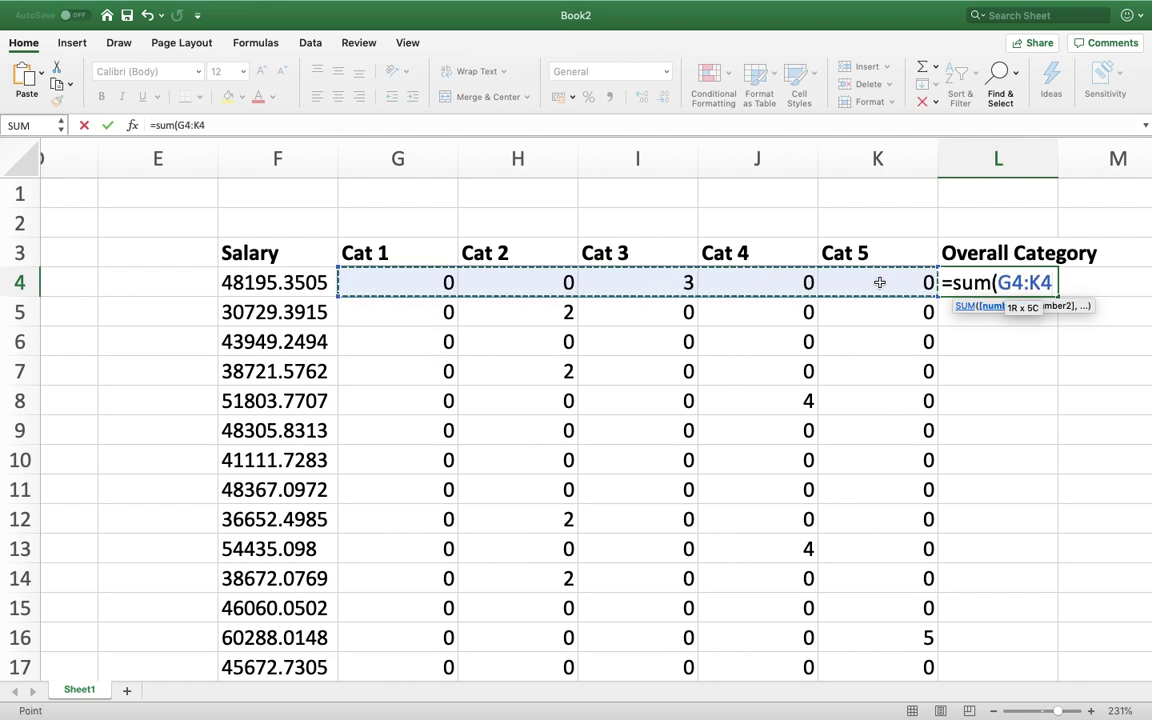
text())
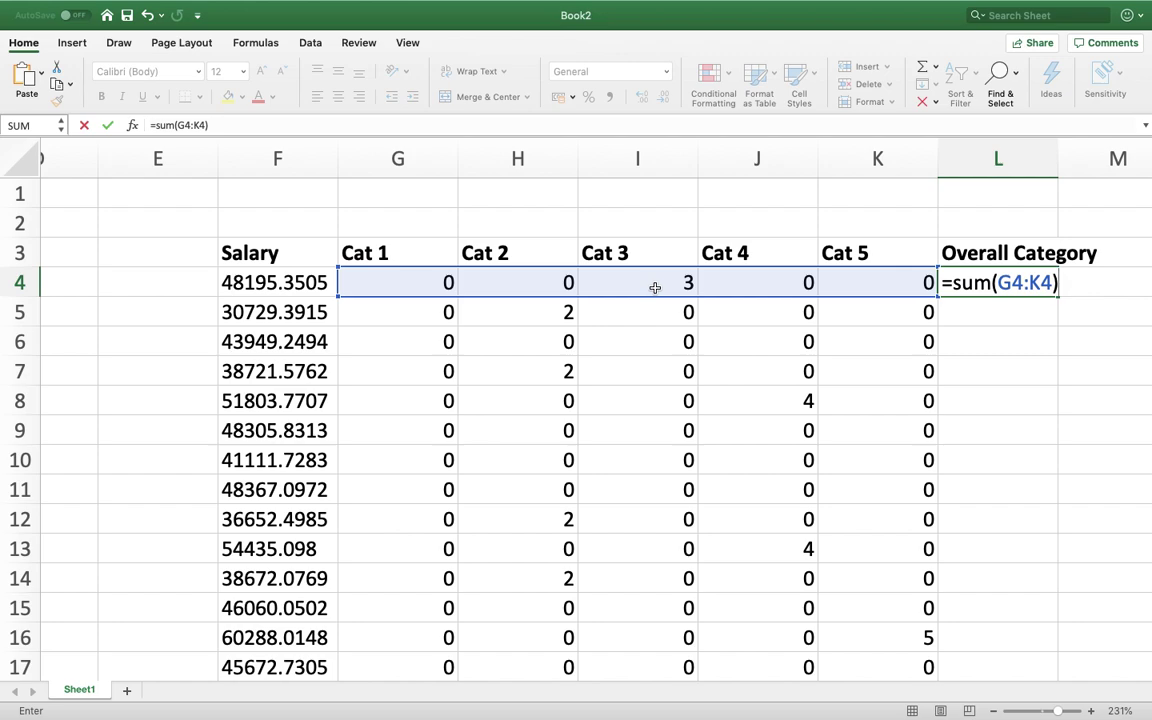
key(Return)
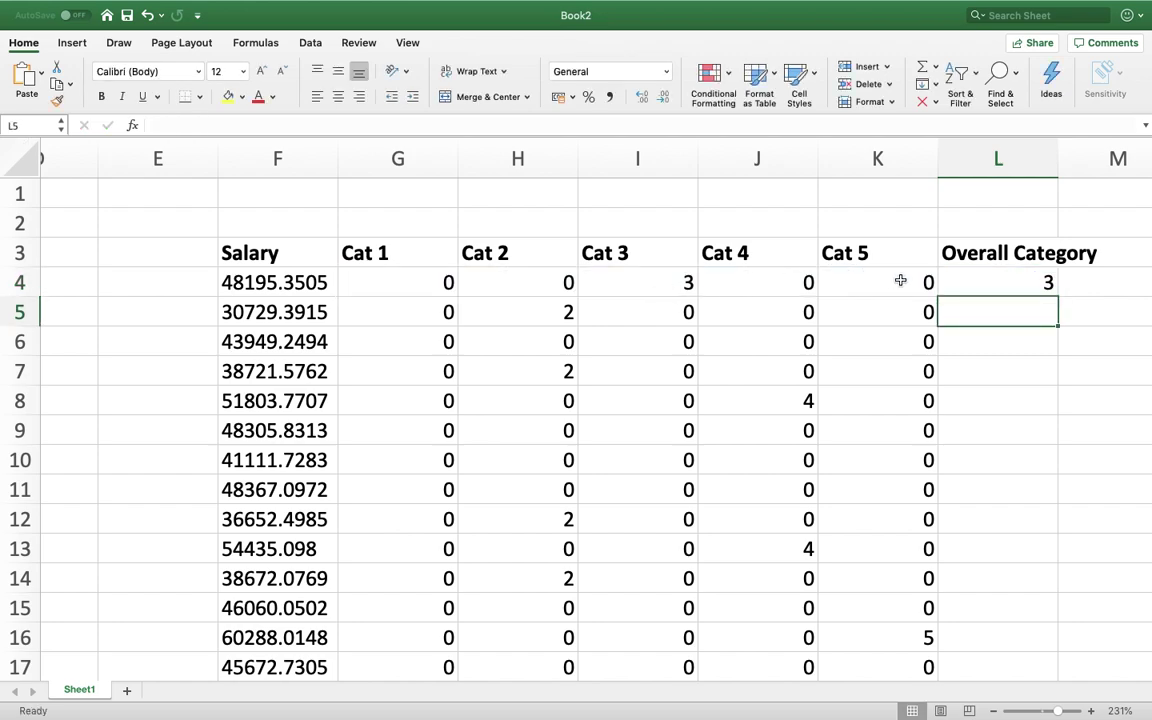
click(1010, 275)
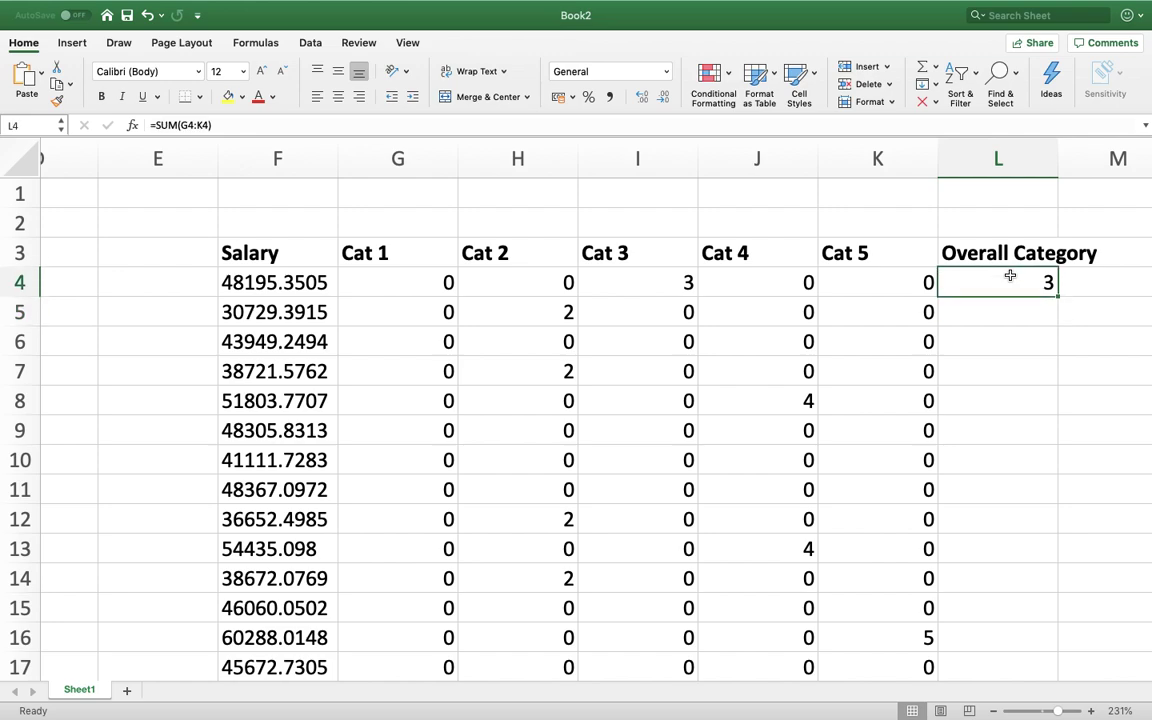
double_click(1059, 296)
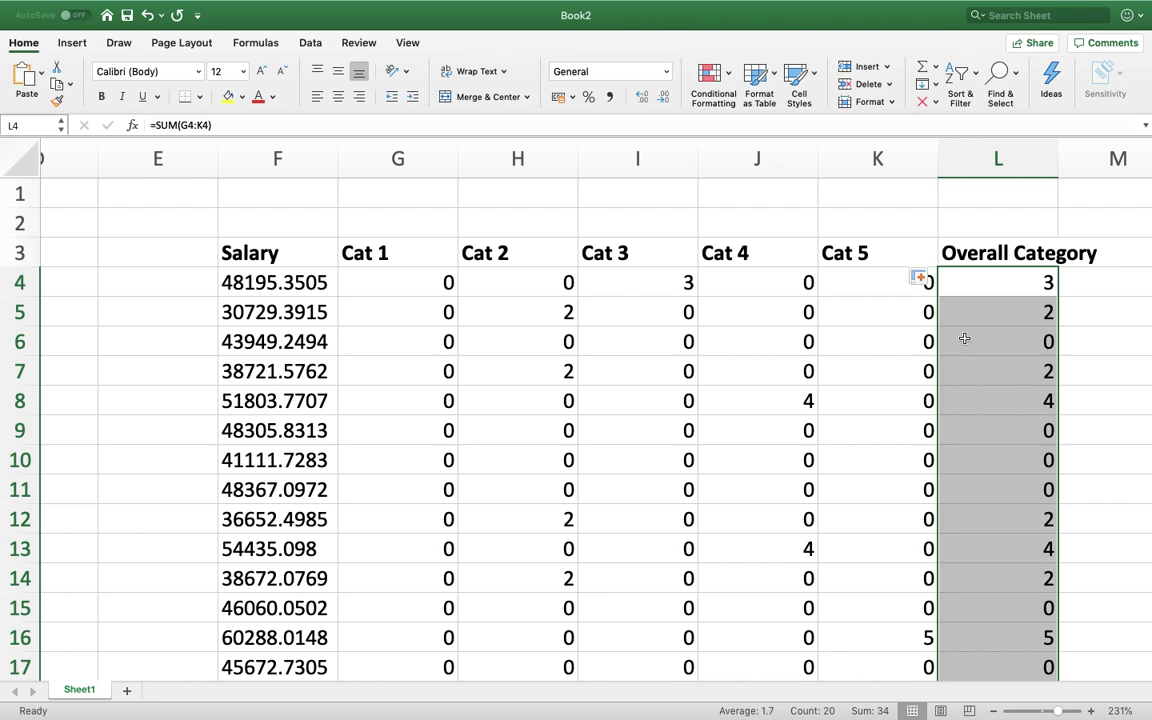
Check the row 6 category formulas for the salary in F6 against the Lower and Upper limits table
click(429, 341)
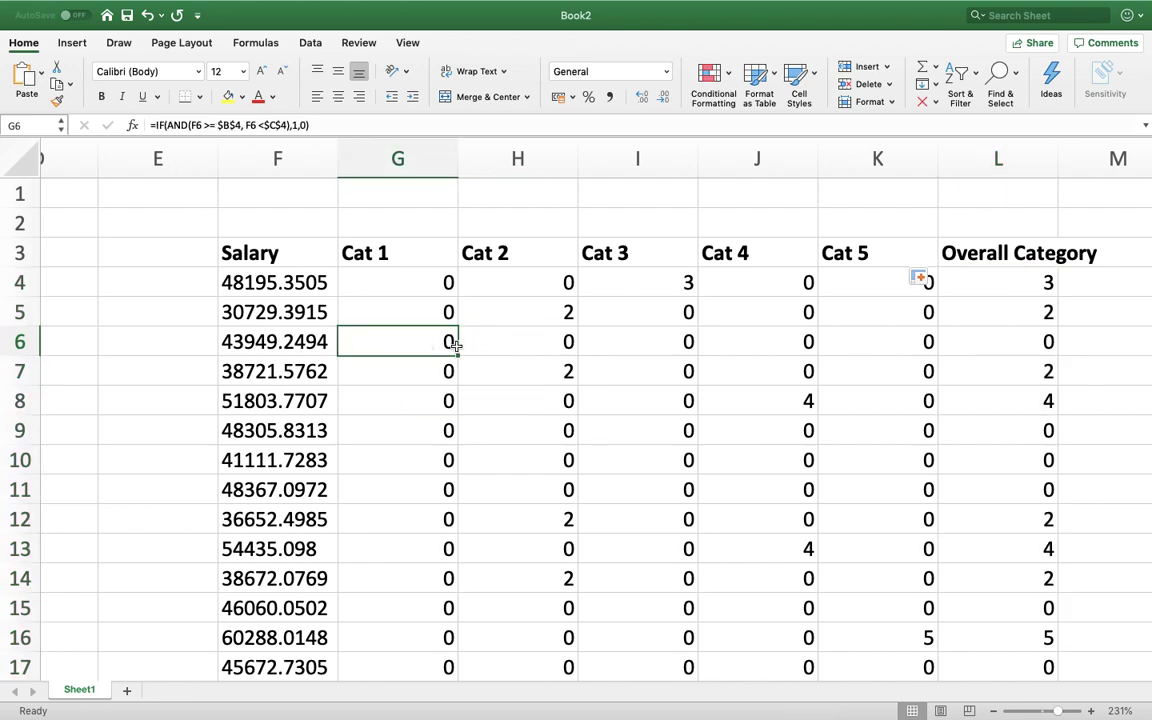
click(568, 341)
click(643, 342)
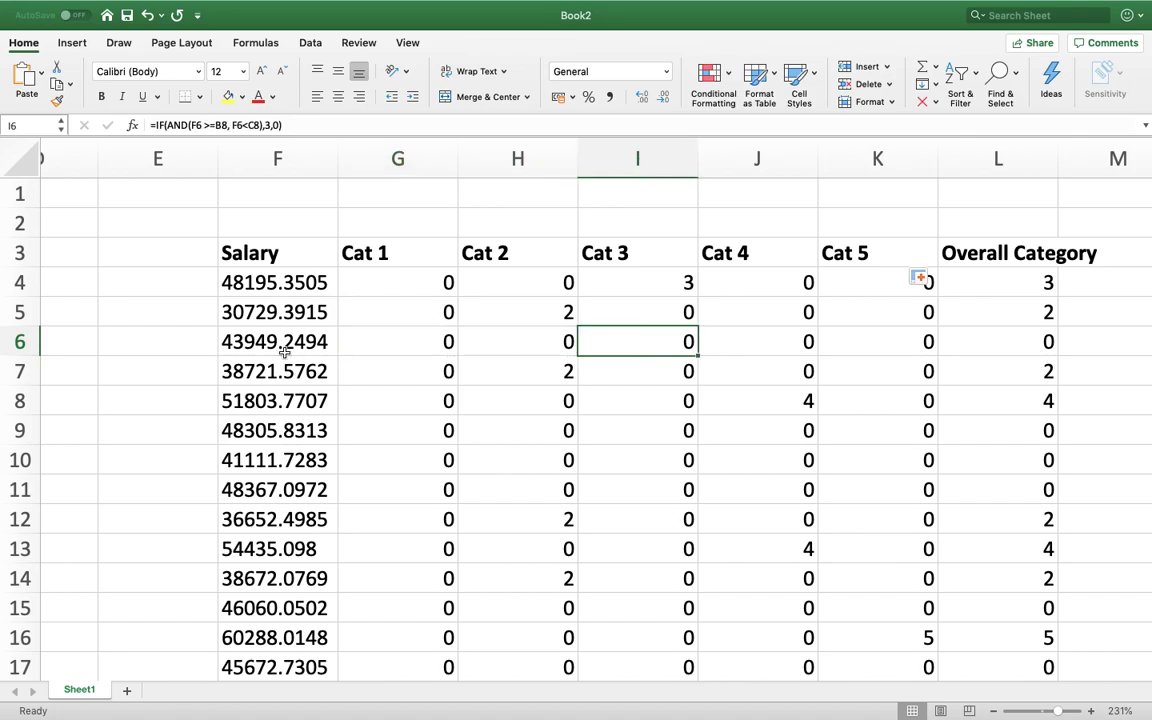
click(241, 335)
scroll(249, 341, left, 5)
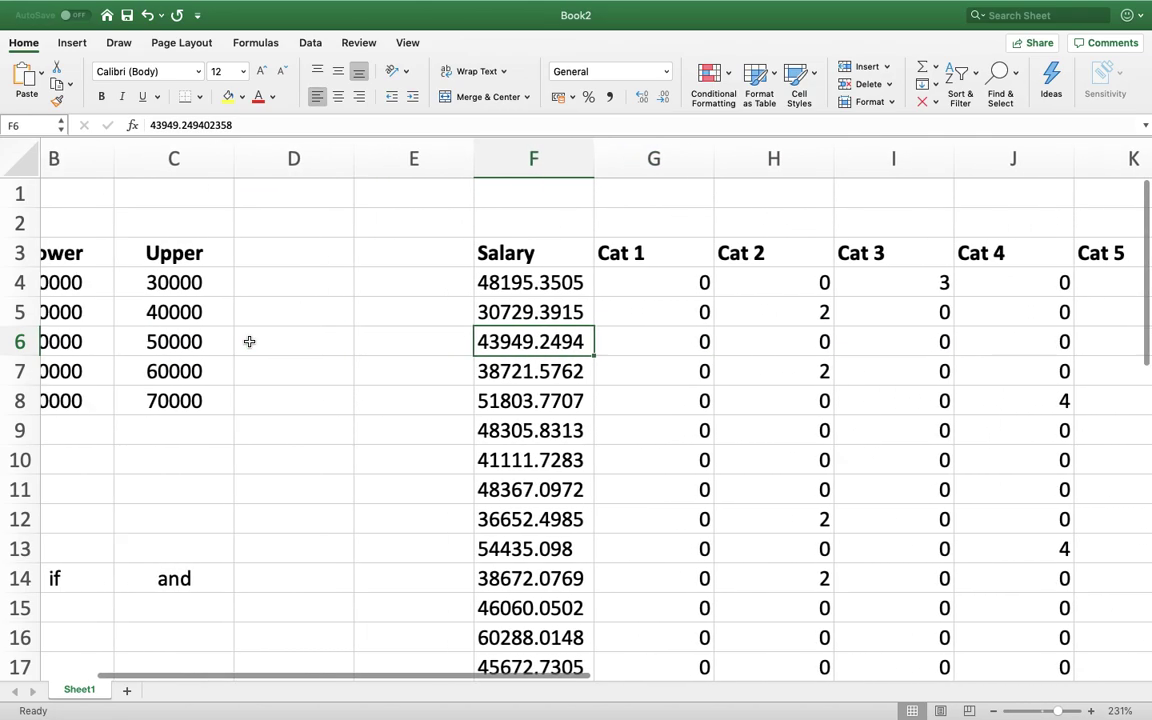
scroll(249, 341, left, 3)
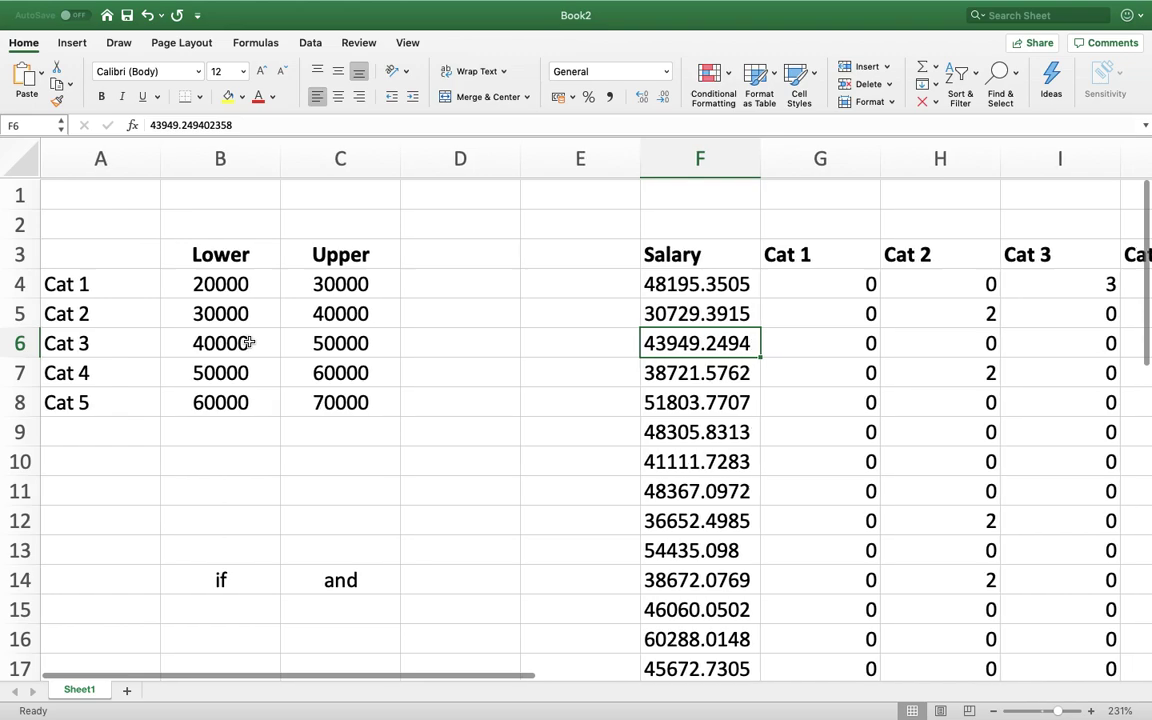
scroll(249, 341, right, 5)
scroll(246, 339, right, 2)
click(694, 345)
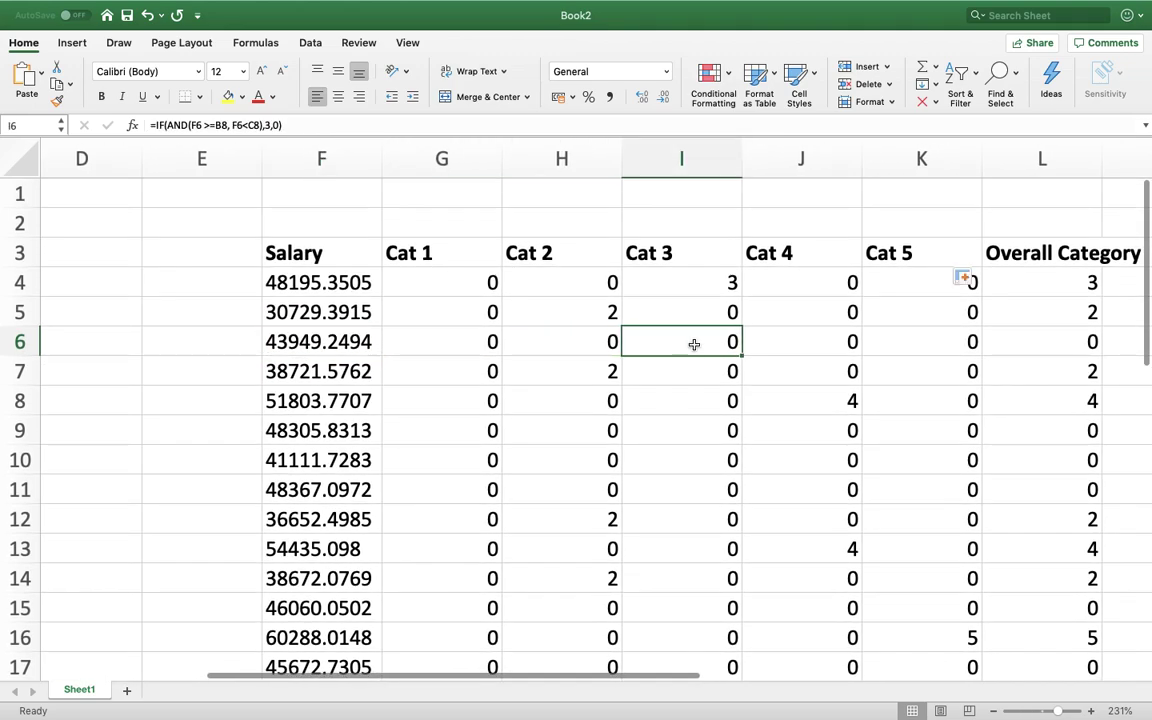
Make the limit references in the I4 formula absolute so it reads =IF(AND(F4 >=$B$6, F4<$C$6),3,0)
click(709, 277)
double_click(703, 281)
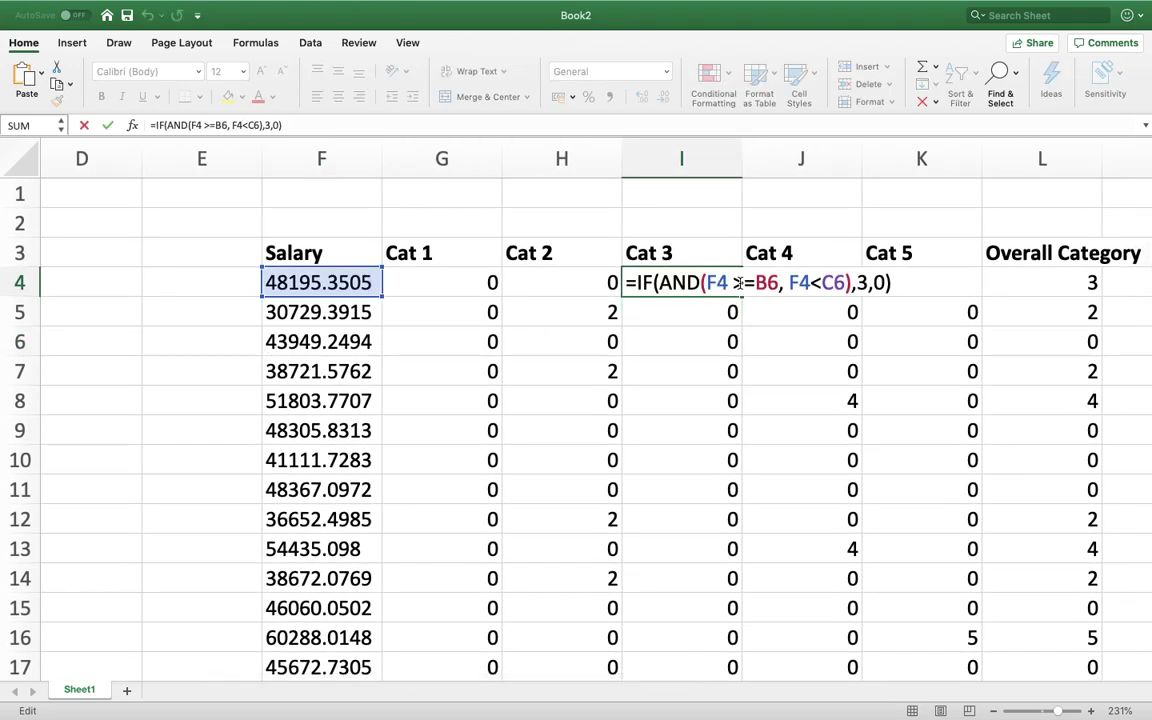
click(757, 283)
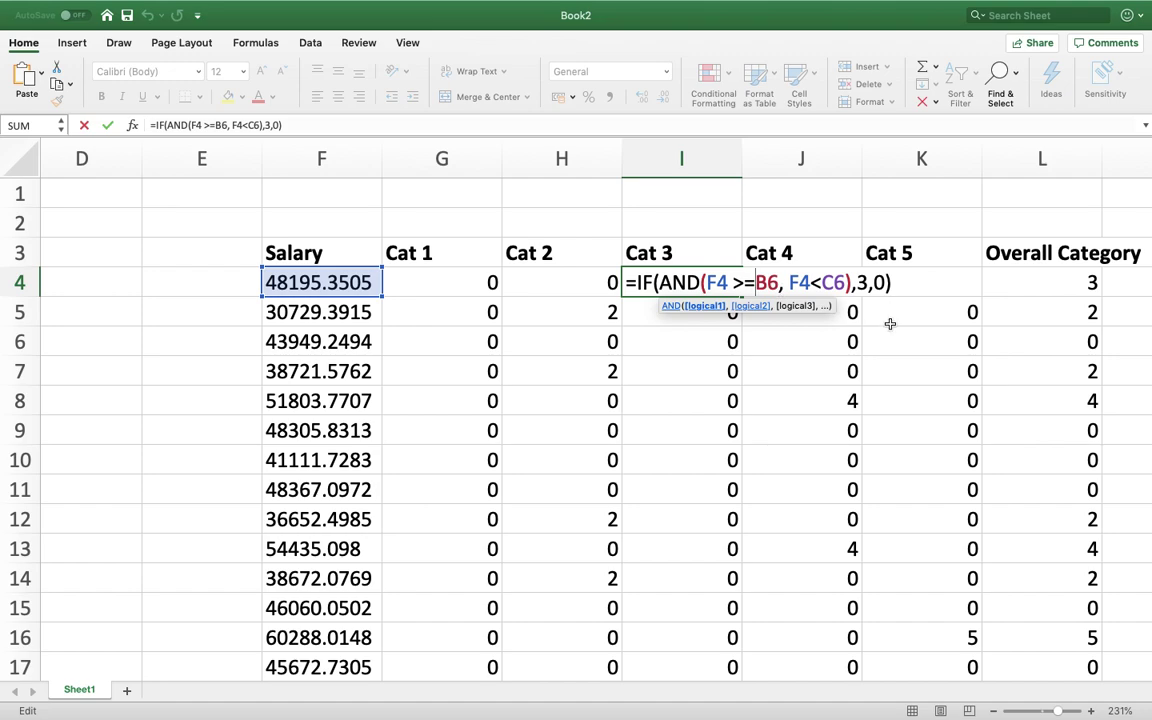
text($B)
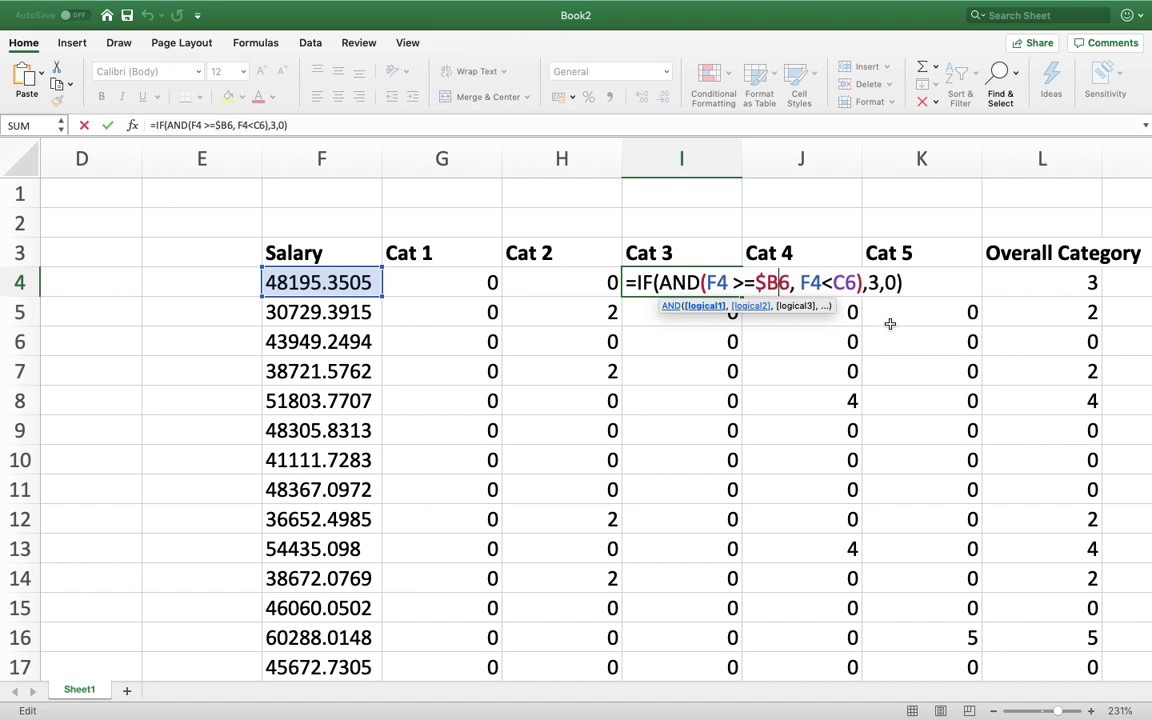
text($)
key(Right)
key(Right)
key(Right)
key(Right)
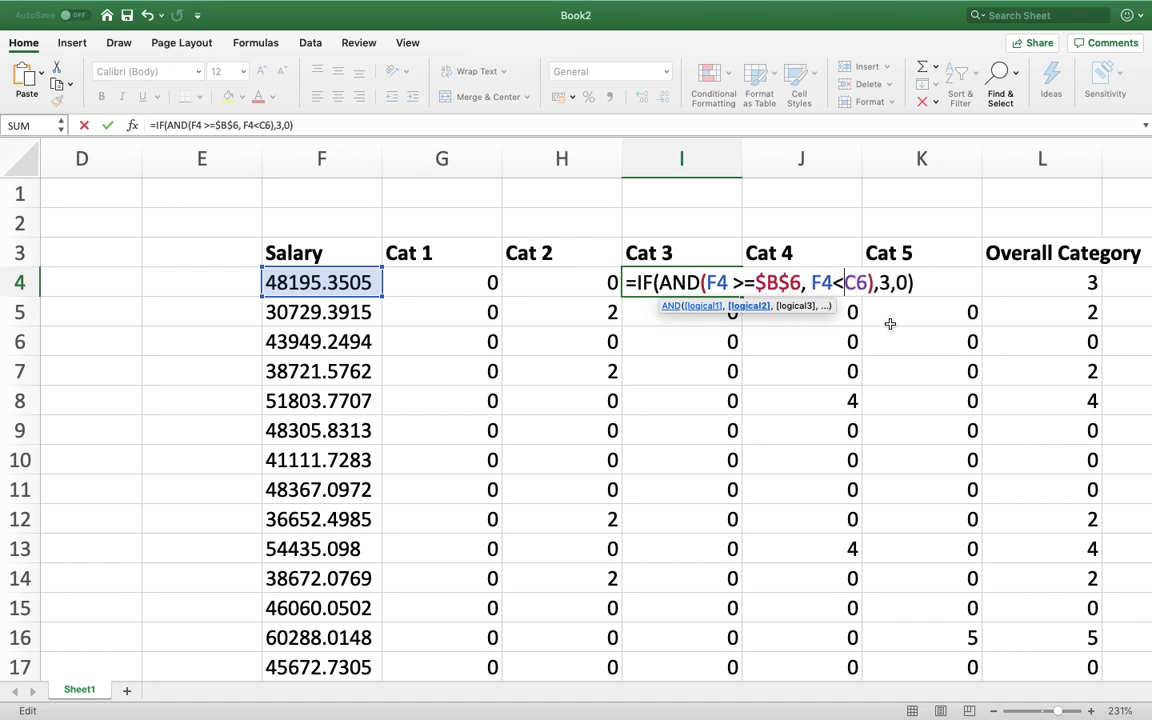
text($)
key(Right)
text($)
key(Return)
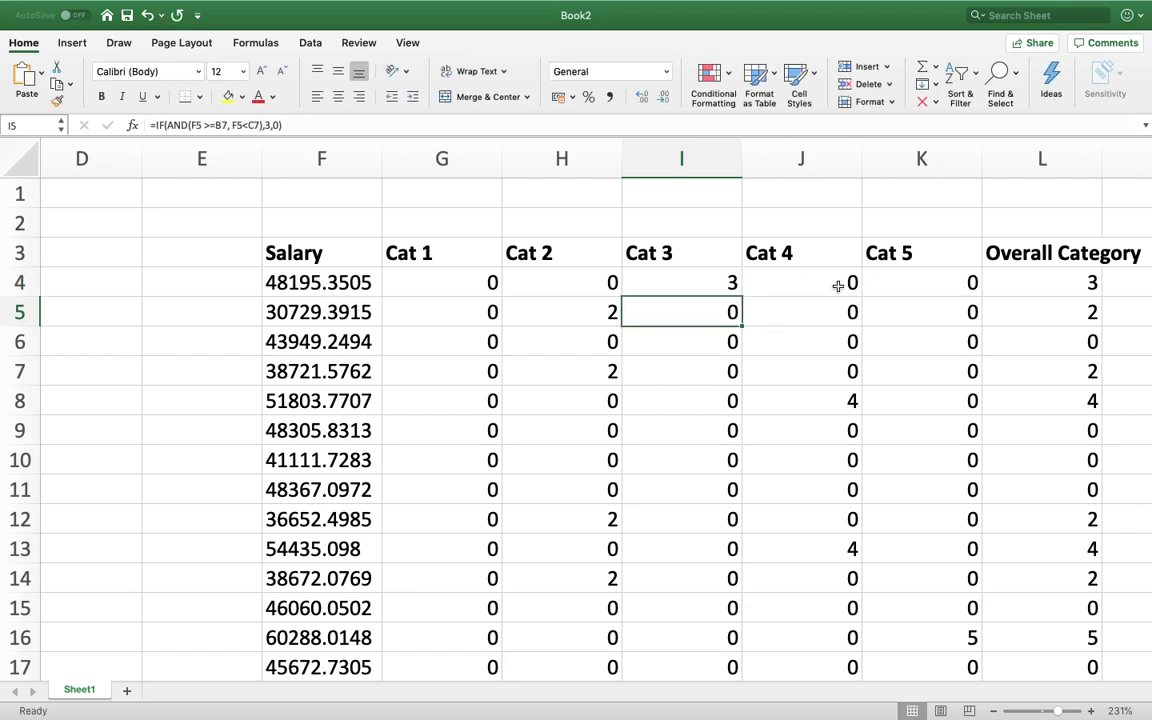
Fill the corrected Cat 3 formula from I4 down to I23 and check the Cat 1 to Cat 5 formulas in row 4
click(734, 284)
double_click(740, 290)
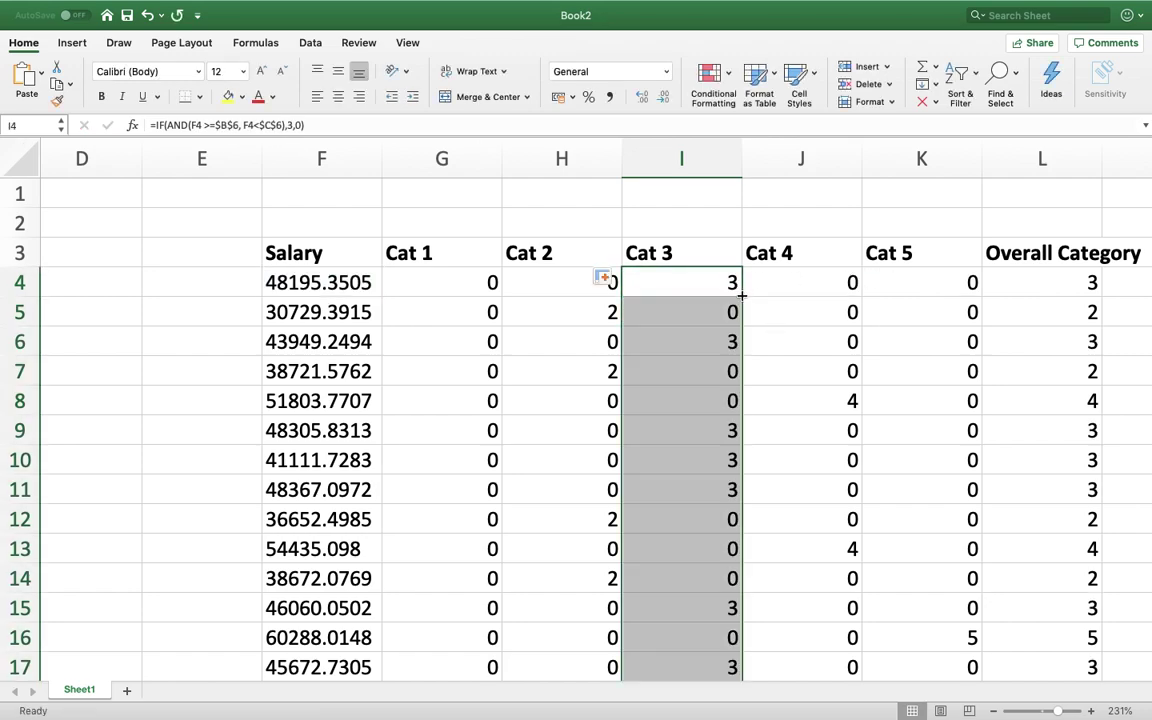
click(470, 286)
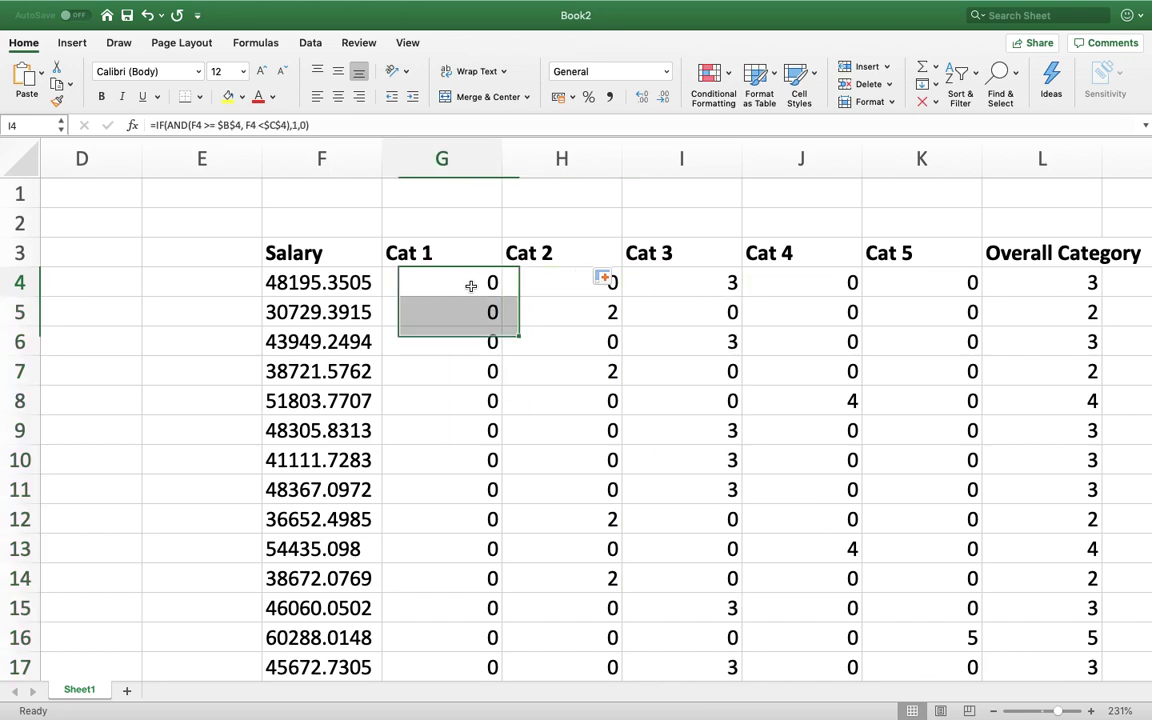
click(557, 279)
click(674, 289)
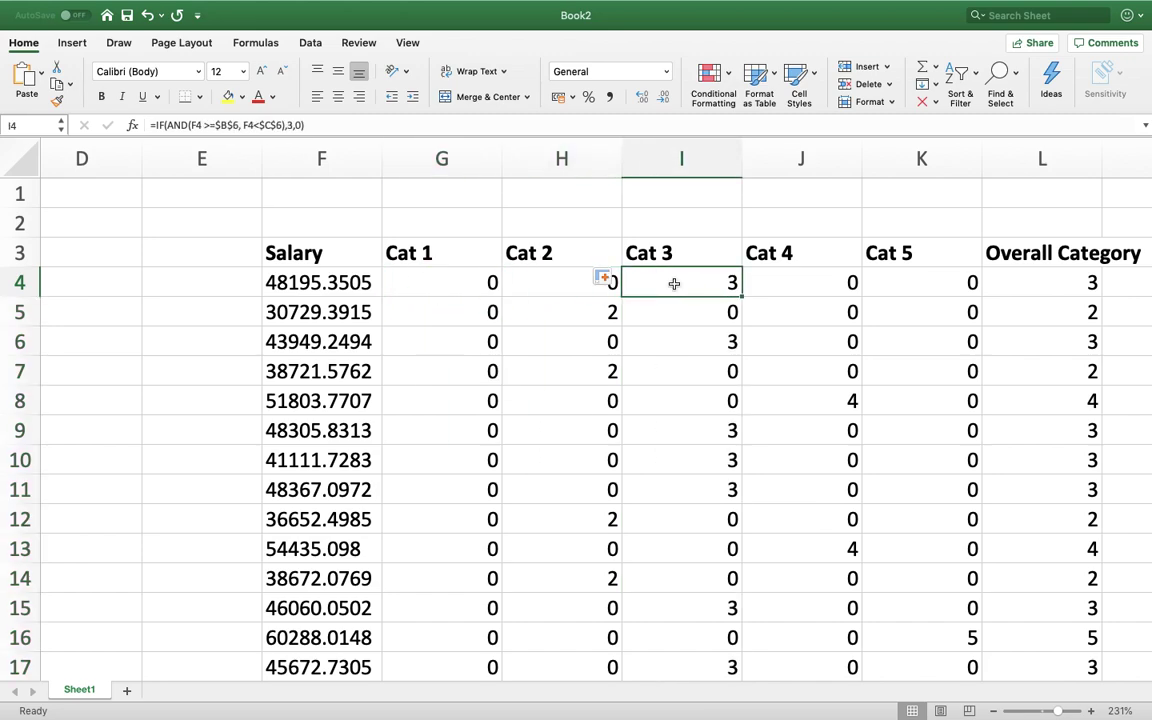
click(775, 284)
click(896, 283)
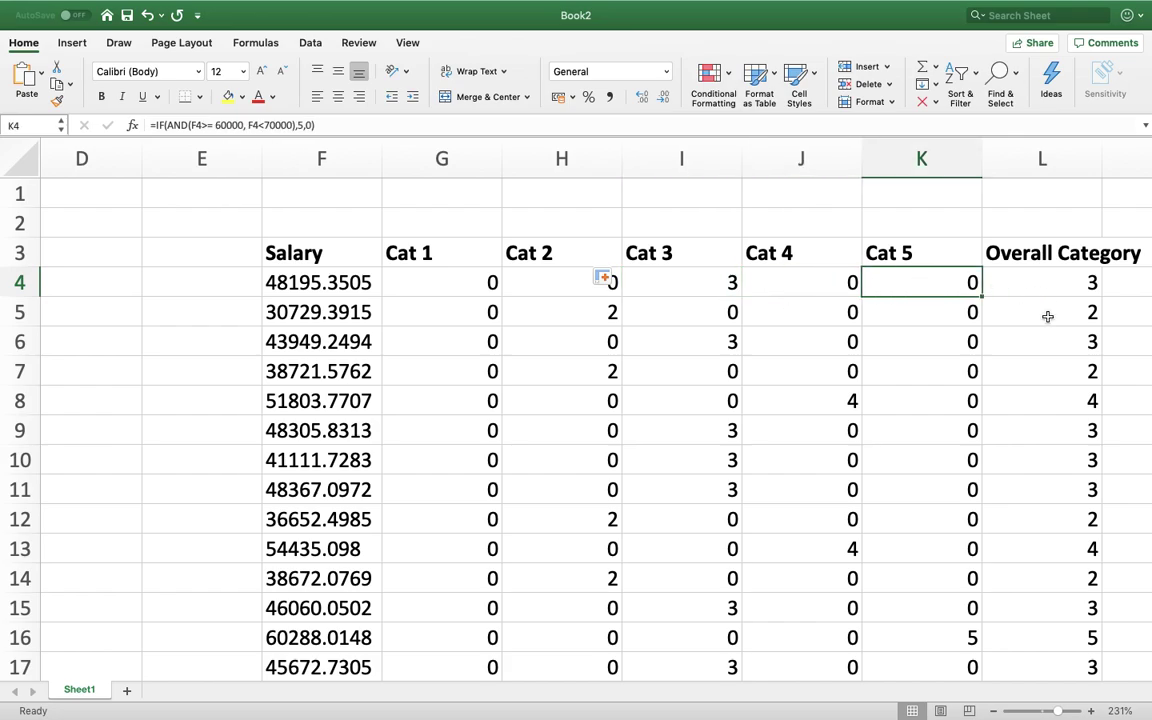
Review the Overall Category results from L4 down to L23
scroll(1047, 317, down, 4)
scroll(1047, 317, up, 3)
scroll(1047, 317, right, 2)
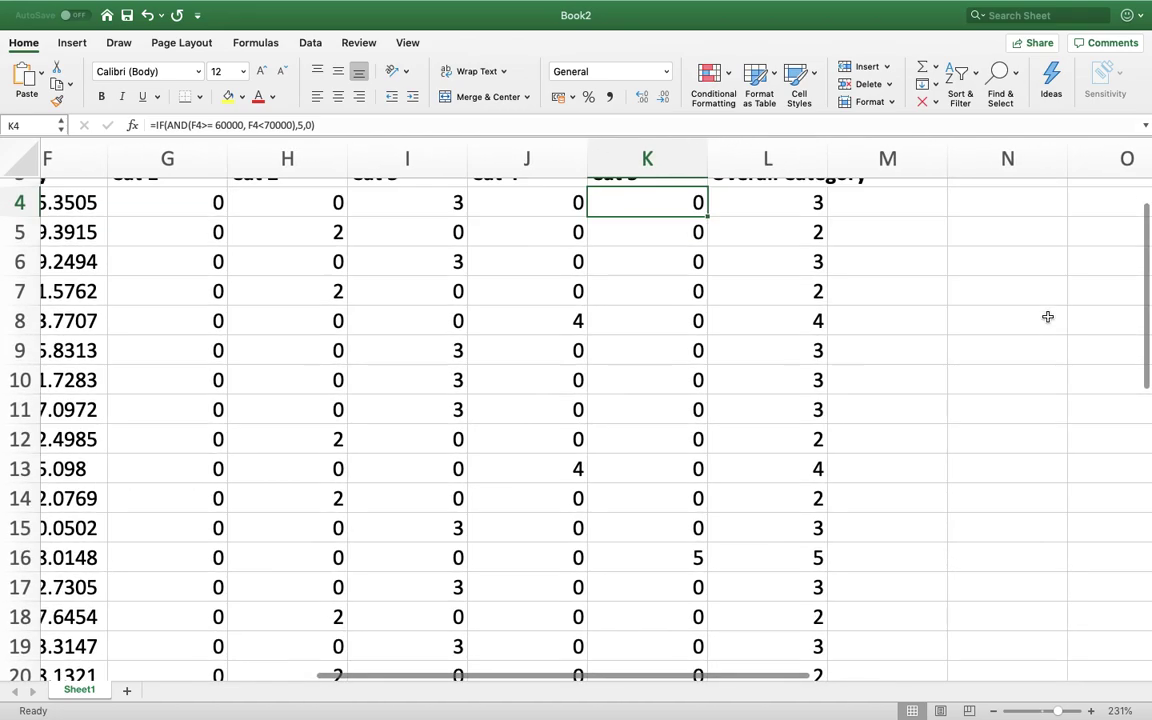
scroll(1047, 317, up, 3)
scroll(1047, 317, left, 1)
click(810, 283)
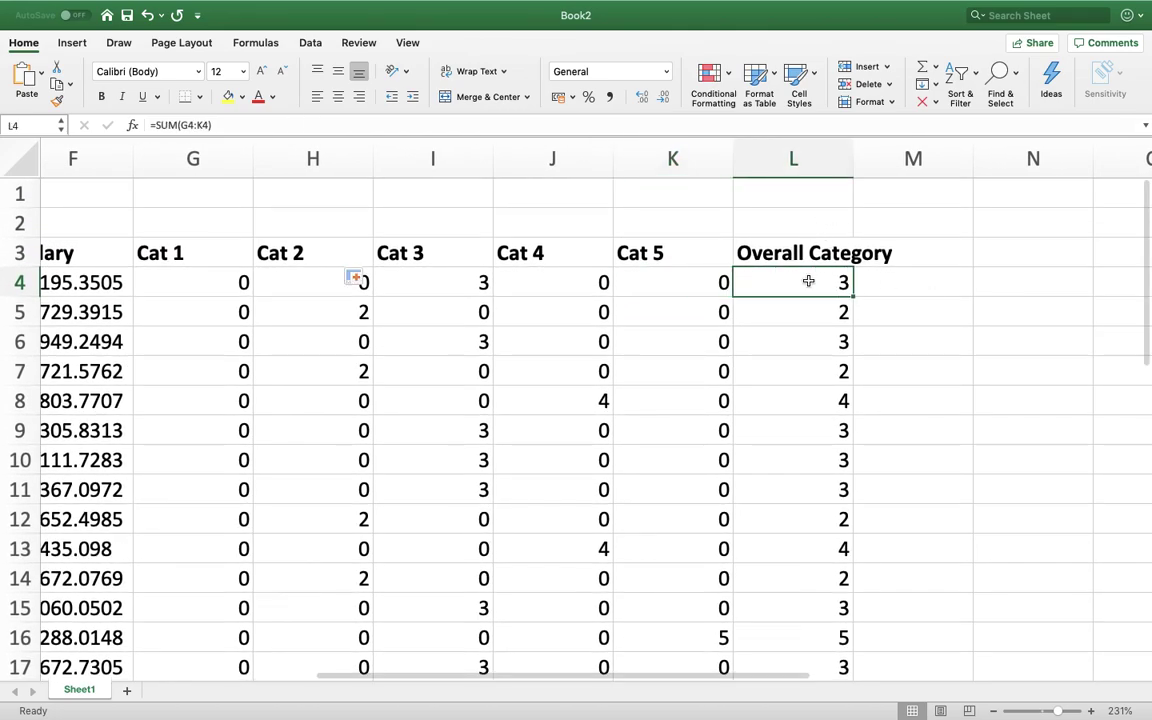
key(super+shift+Down)
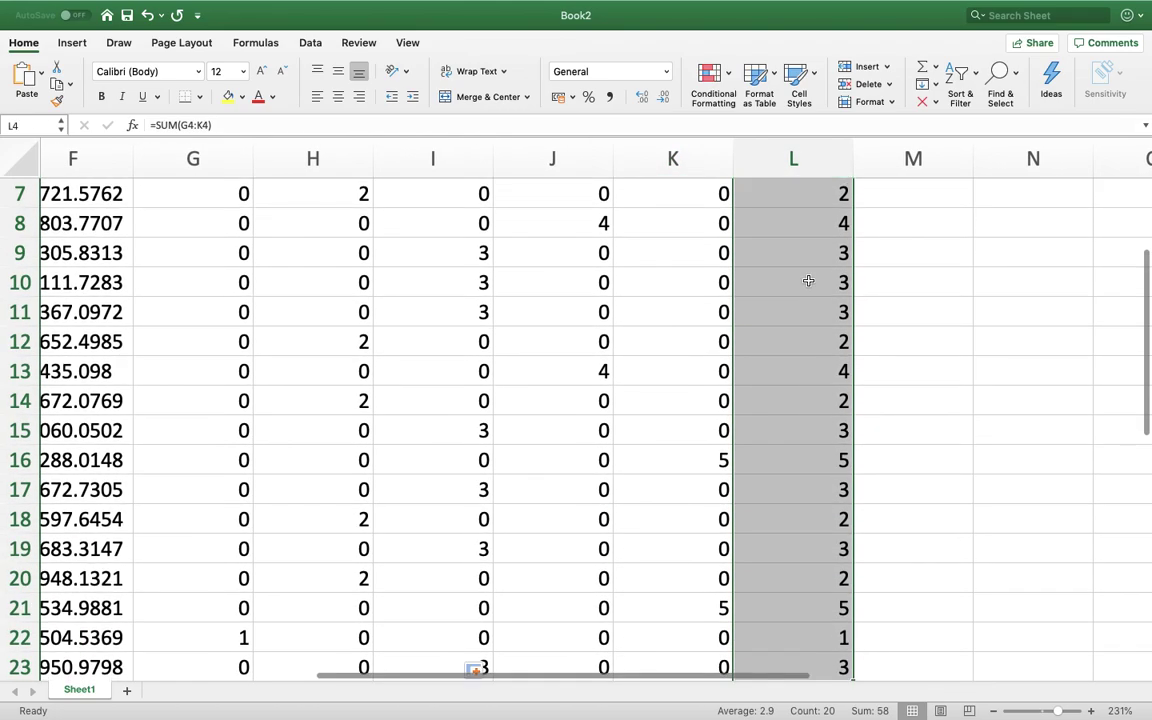
scroll(819, 262, up, 5)
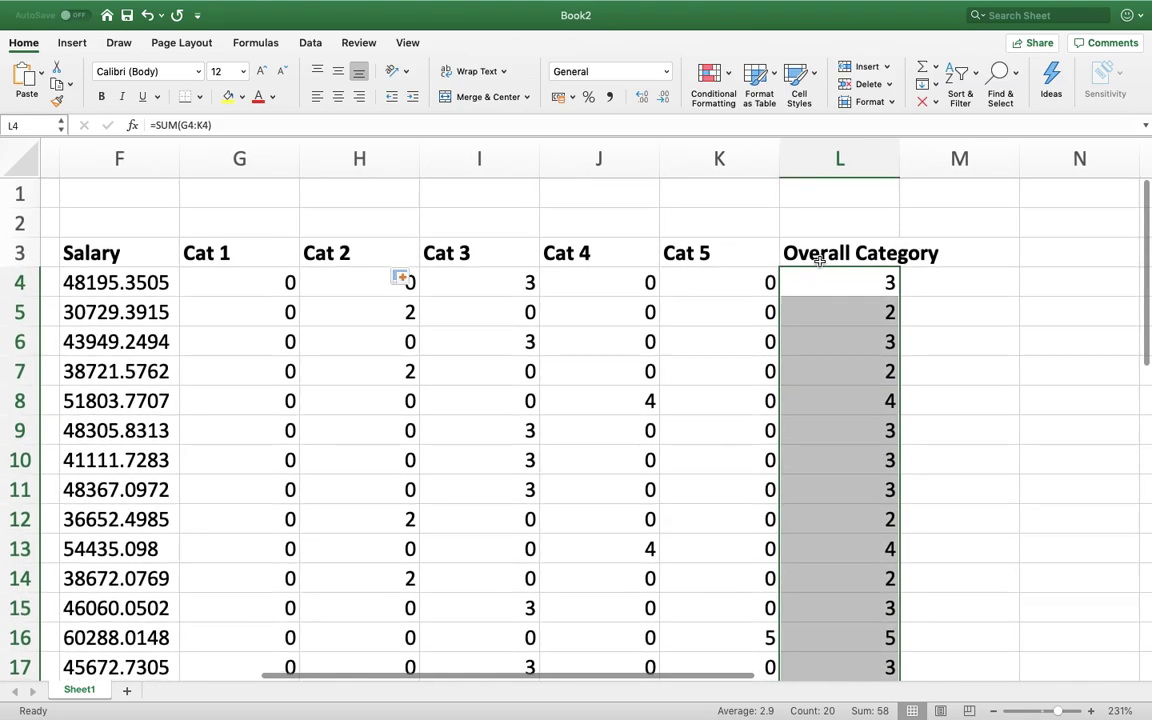
Compare the salaries and their Overall Category results with the Lower and Upper limits in rows 4 to 8
scroll(819, 262, left, 1)
scroll(819, 262, down, 1)
scroll(819, 262, left, 5)
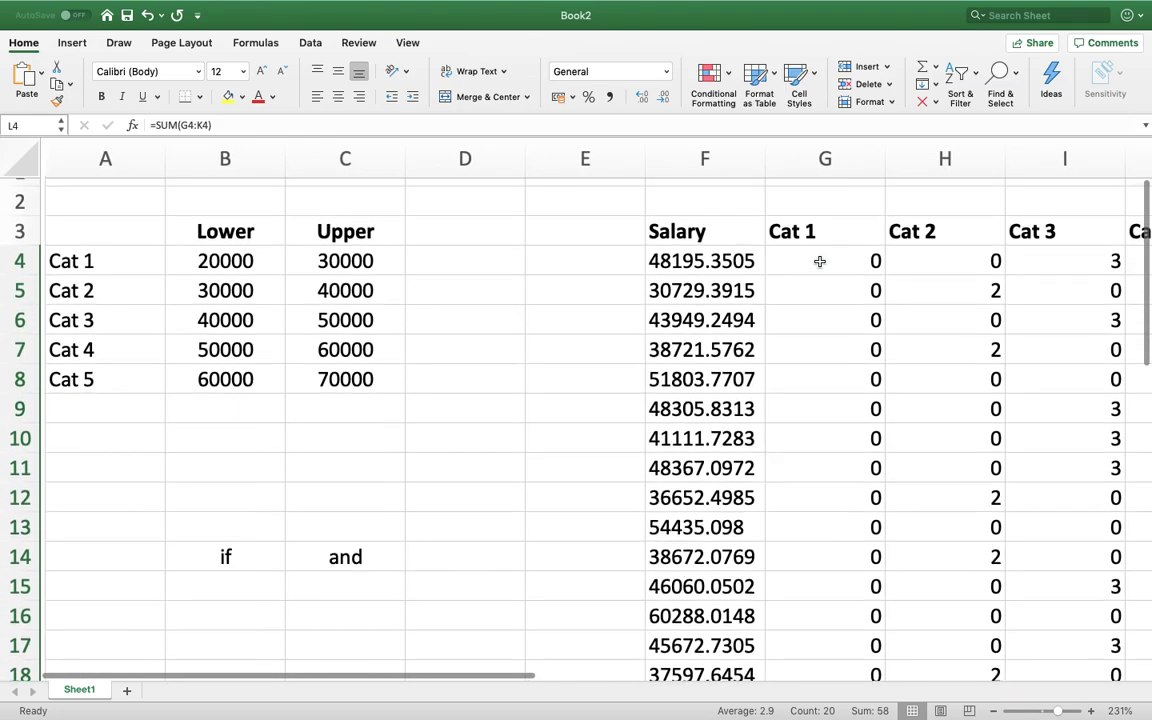
scroll(819, 262, up, 1)
scroll(819, 262, right, 2)
scroll(819, 262, right, 2)
scroll(819, 262, up, 1)
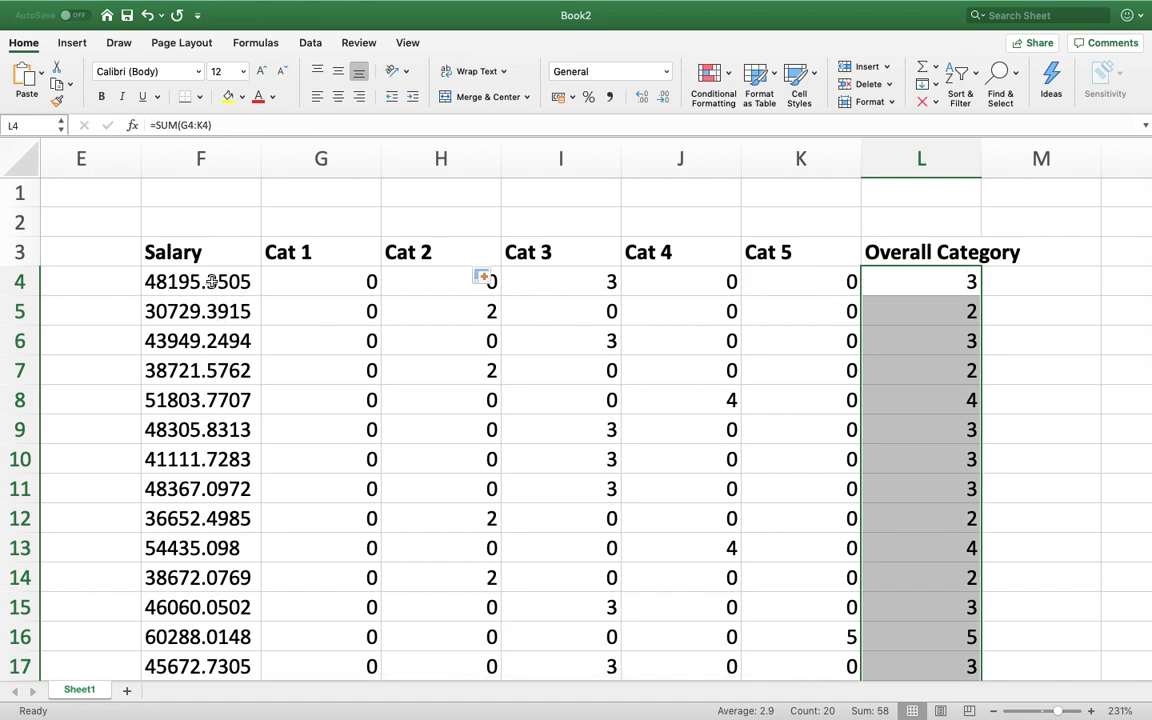
scroll(304, 283, left, 4)
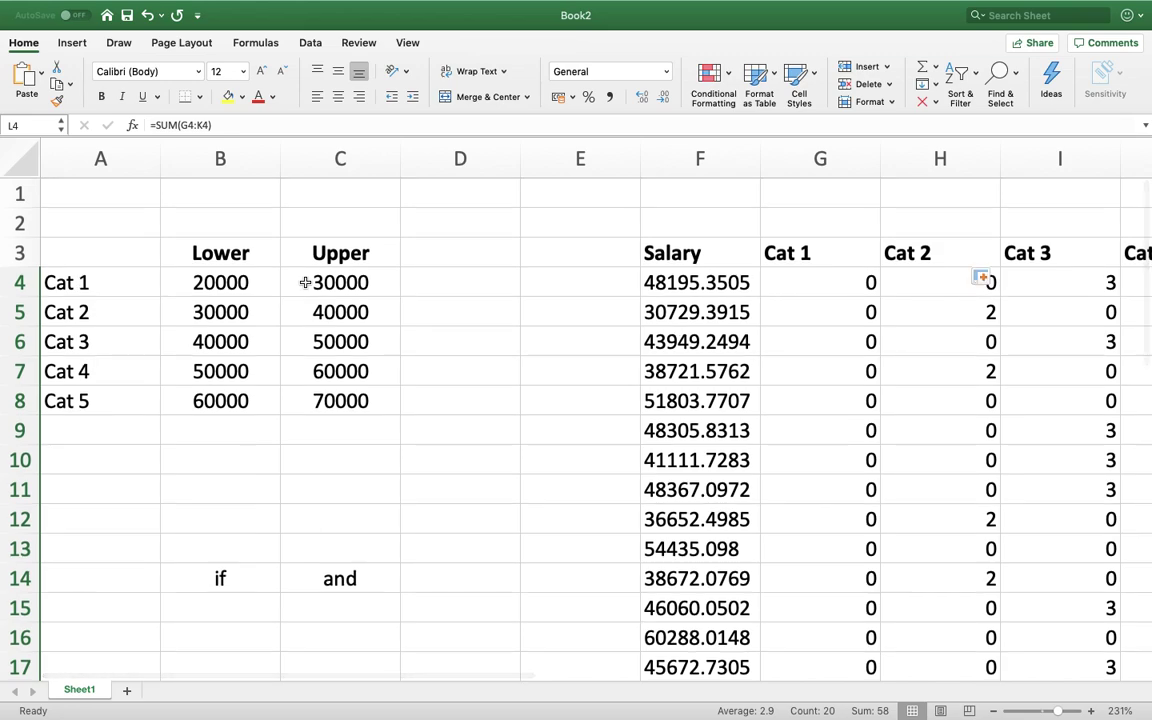
scroll(304, 283, right, 5)
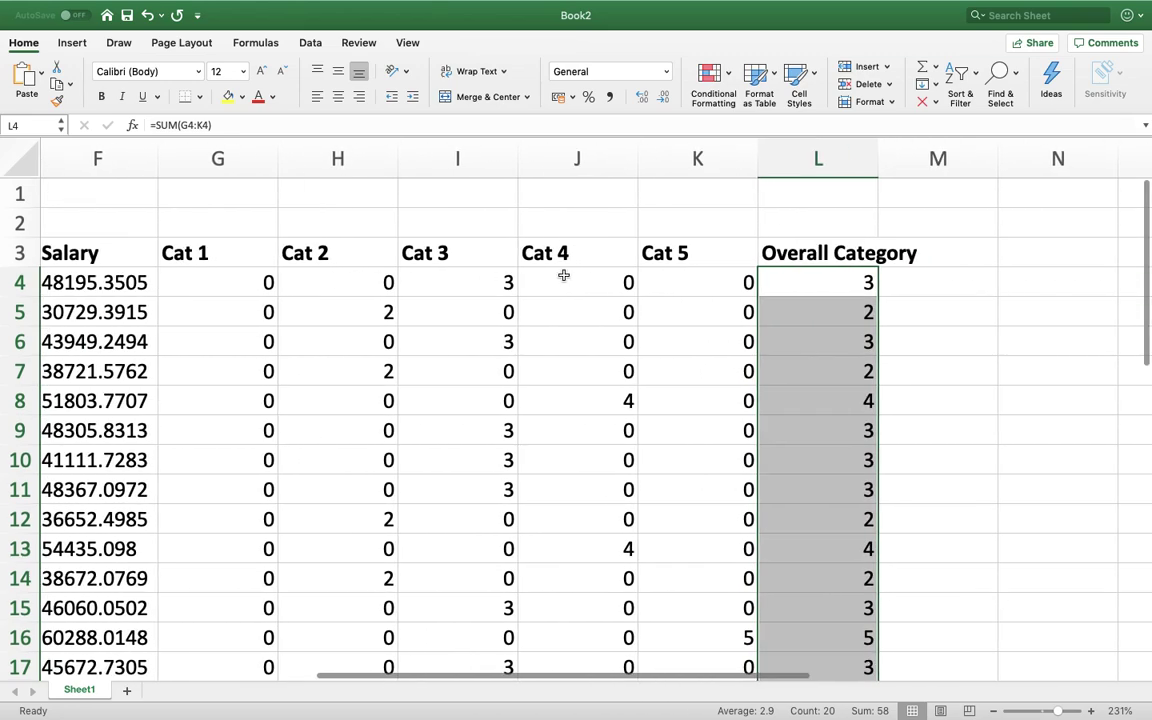
click(814, 281)
scroll(457, 253, left, 2)
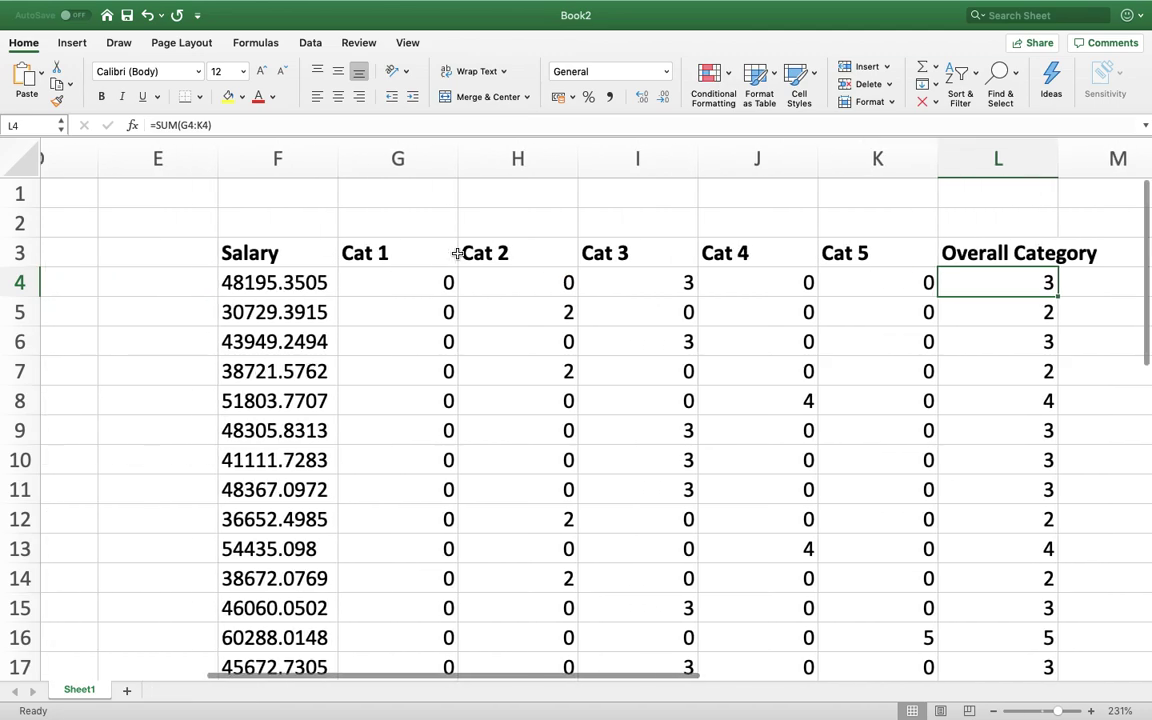
Examine the Salary column F and the Lower and Upper limit columns B and C
click(262, 255)
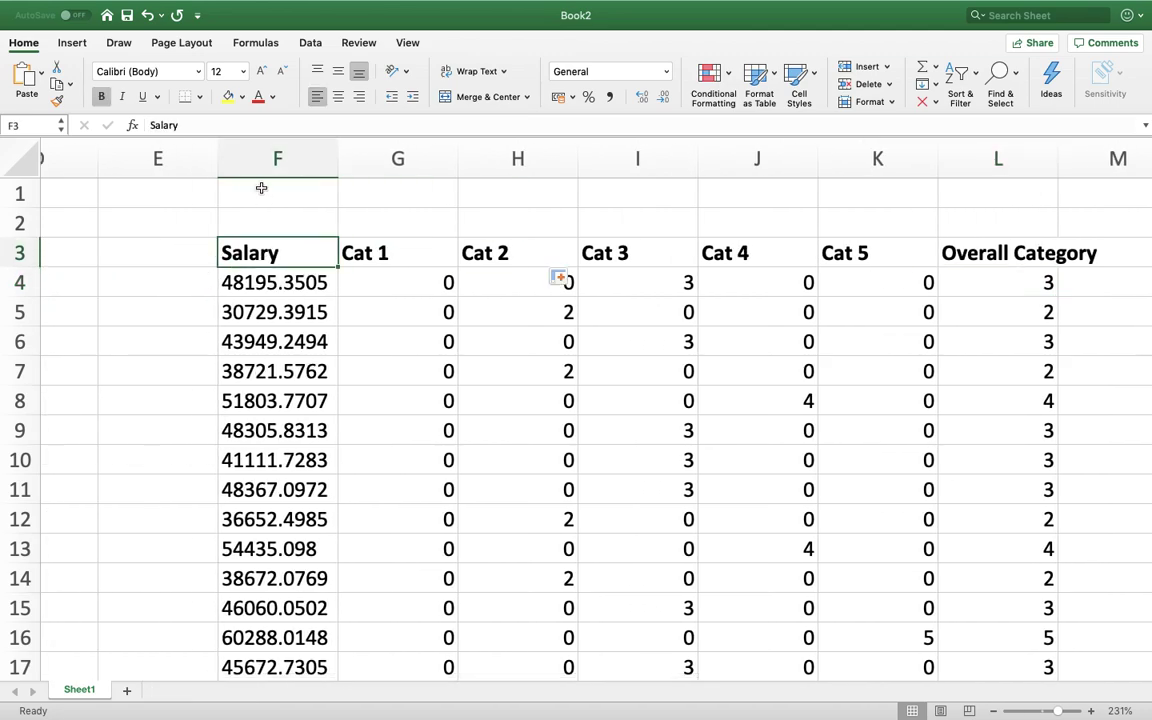
click(252, 158)
scroll(160, 285, left, 5)
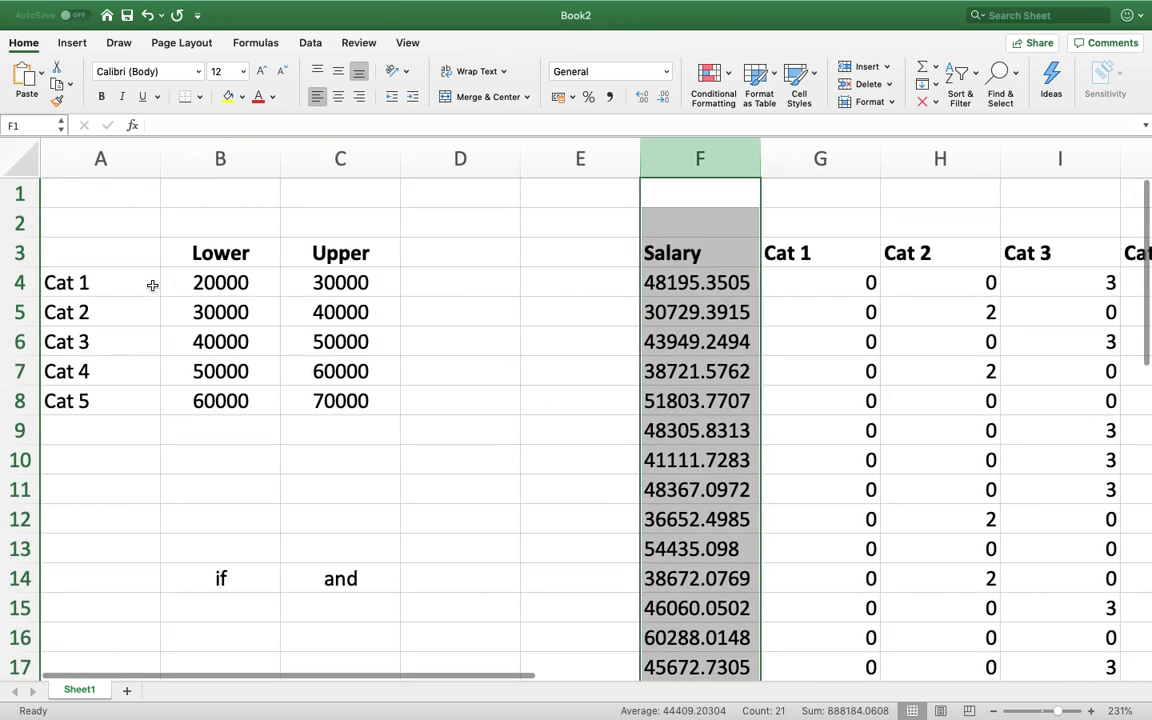
click(212, 158)
click(333, 157)
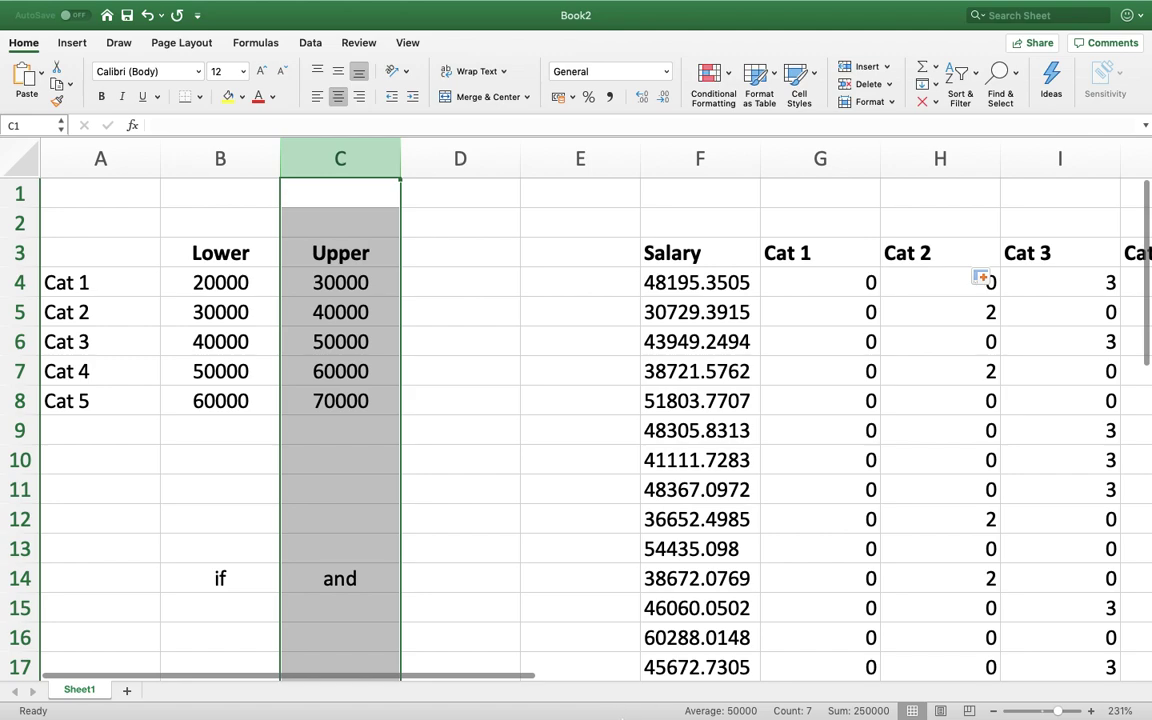
right_click(594, 704)
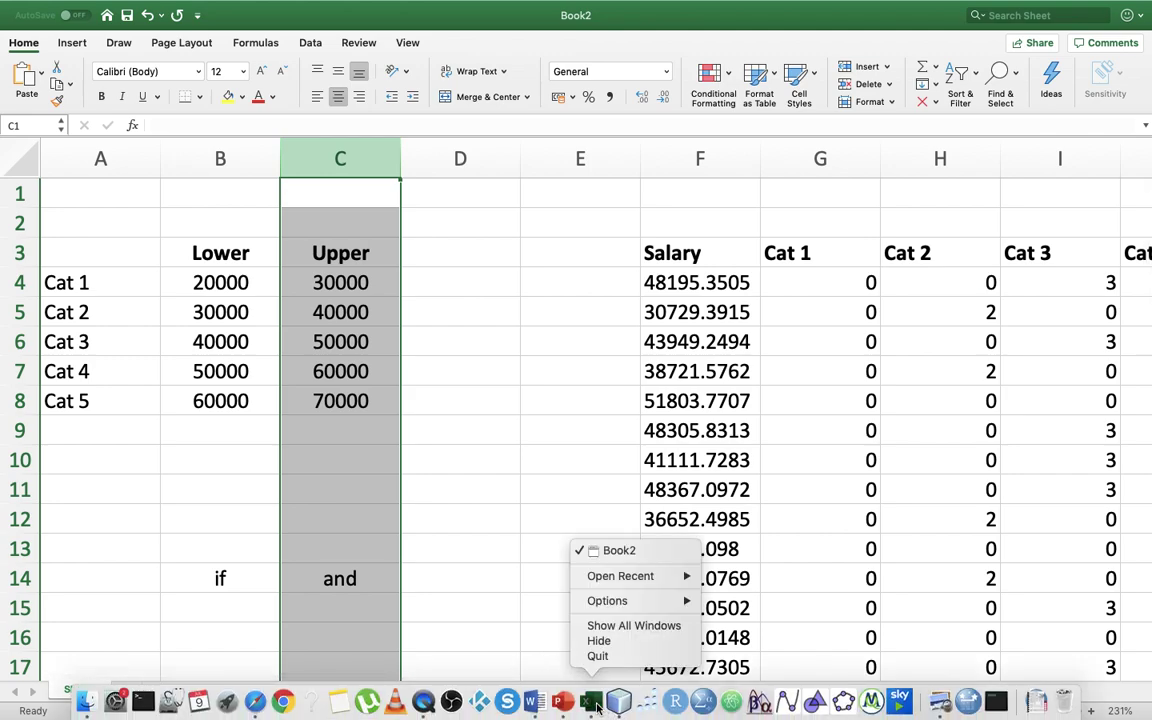
click(514, 642)
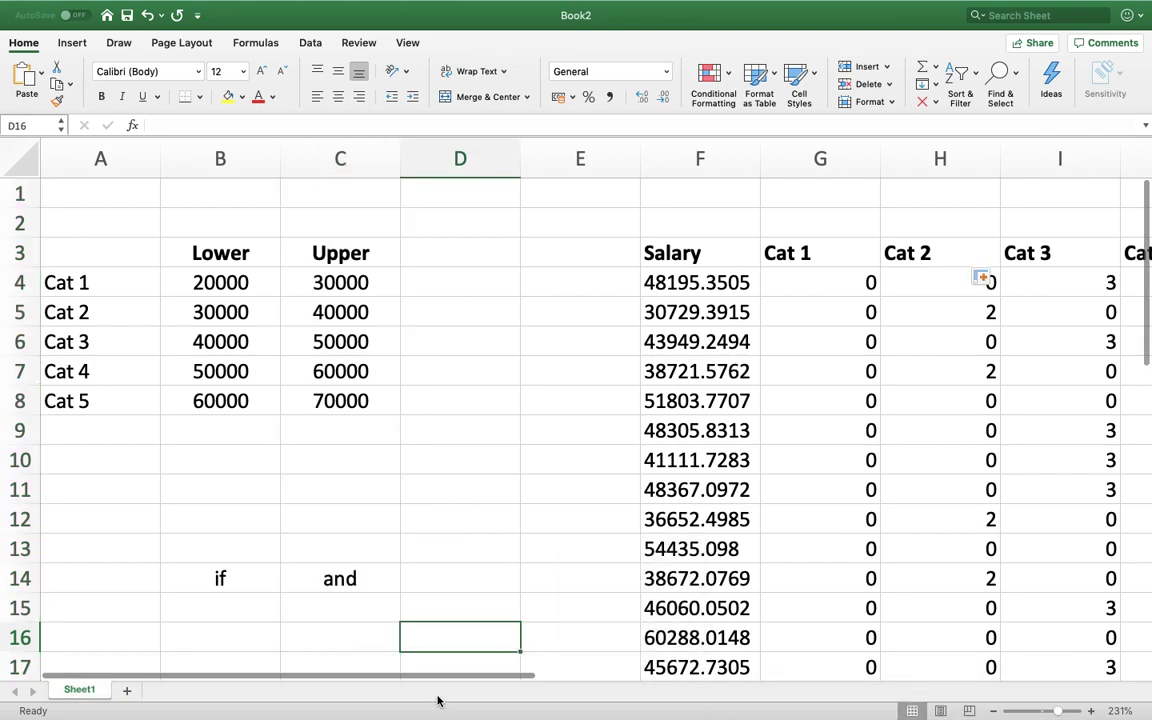
mouse_move(428, 705)
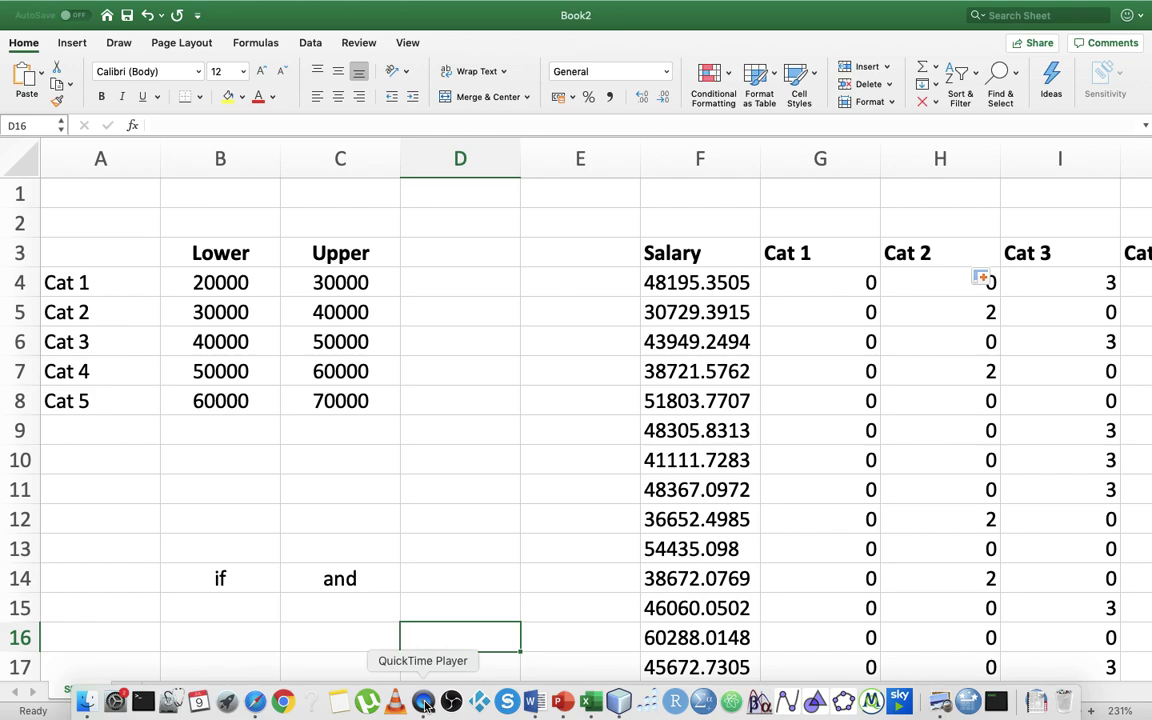
right_click(426, 705)
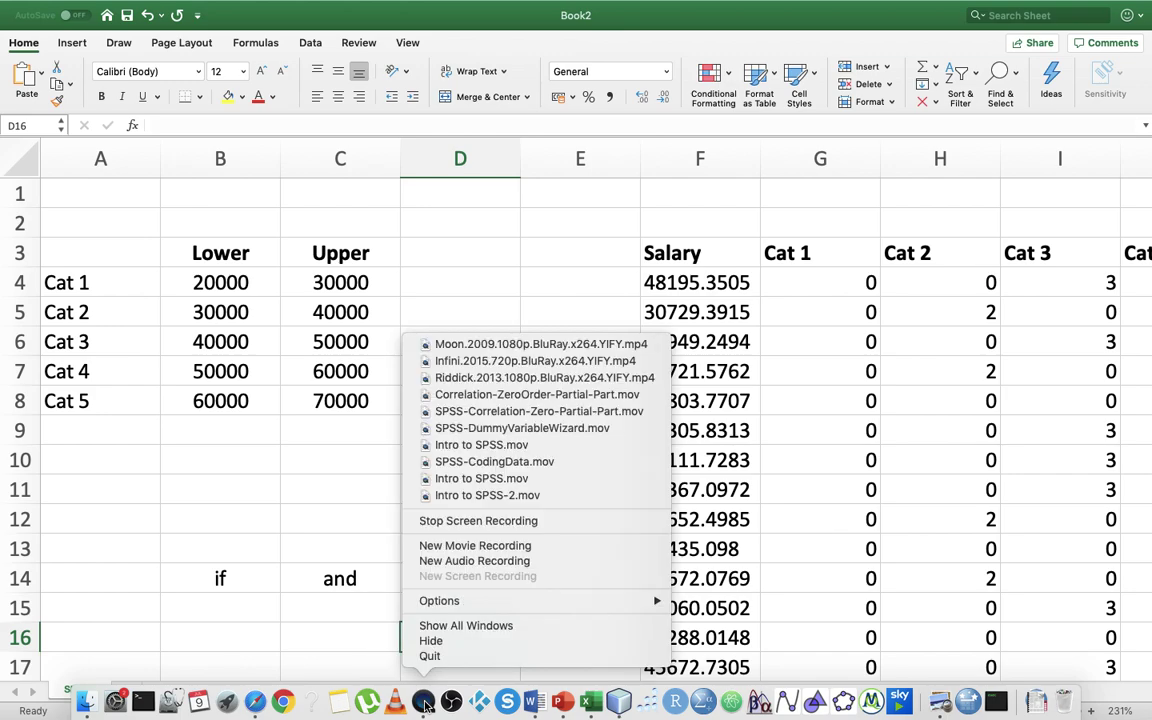